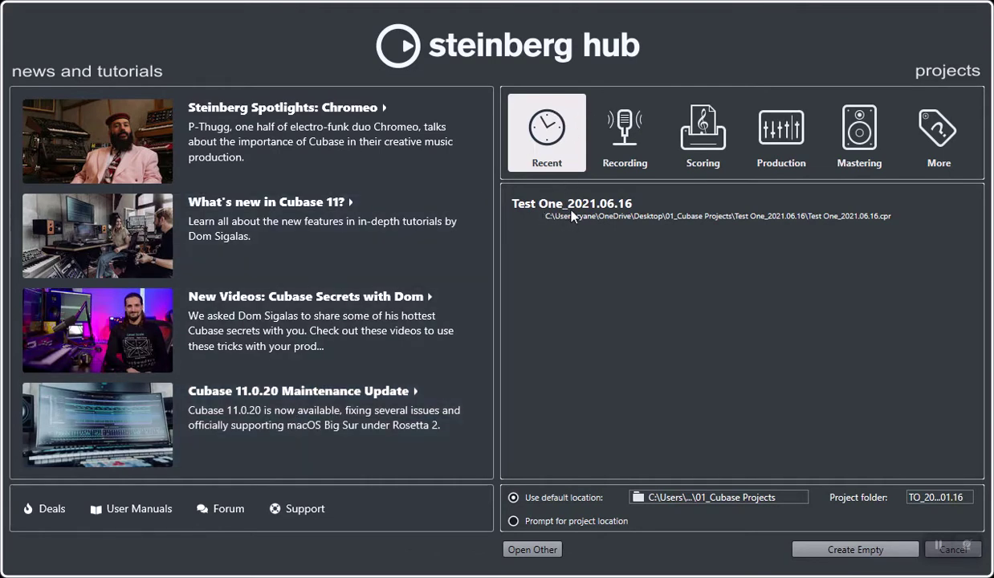
Remove the Test One_2021.06.16 project from the list of recent projects.
right_click(620, 215)
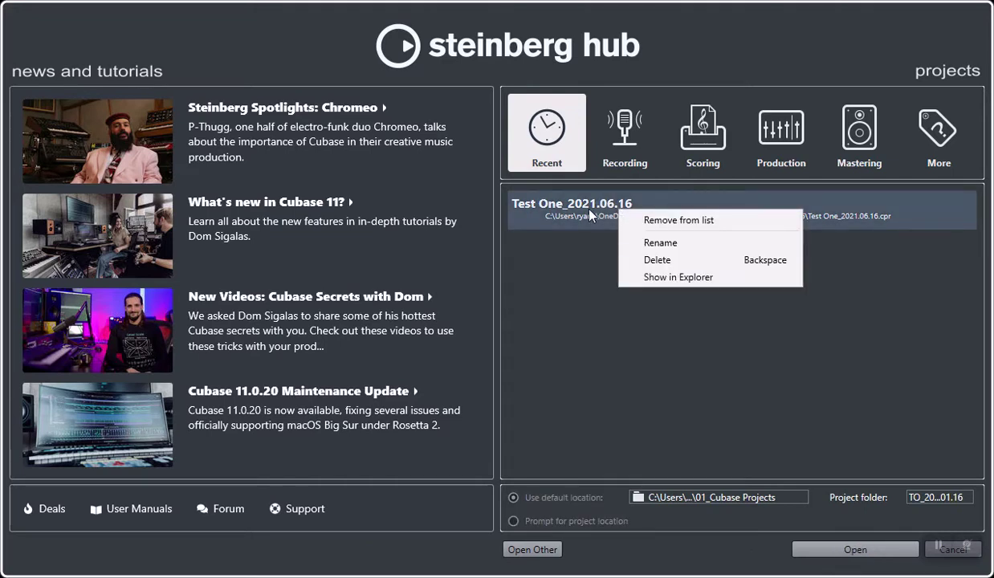
click(675, 220)
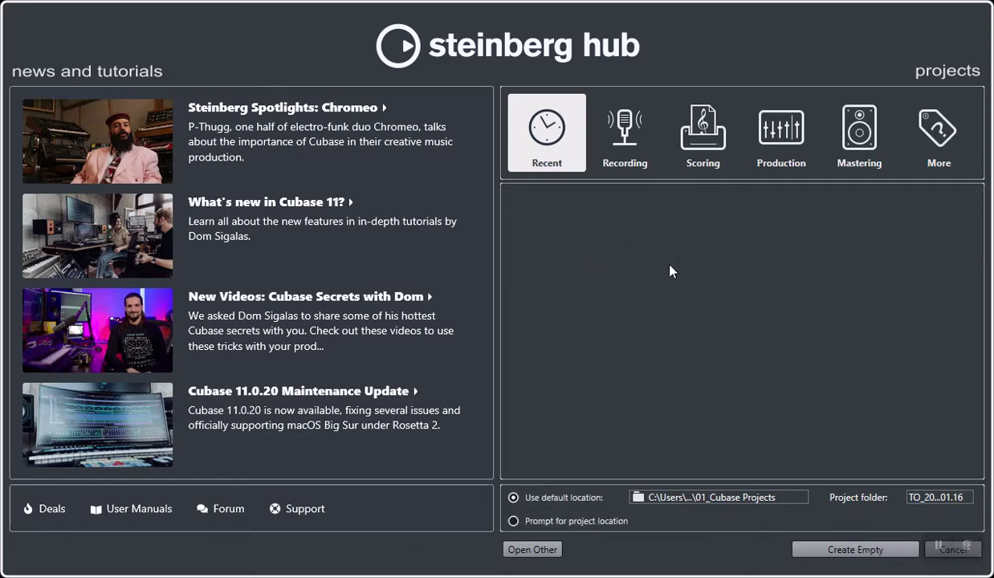
Look through the Recording, Scoring, Production, Mastering and More project template categories.
click(636, 126)
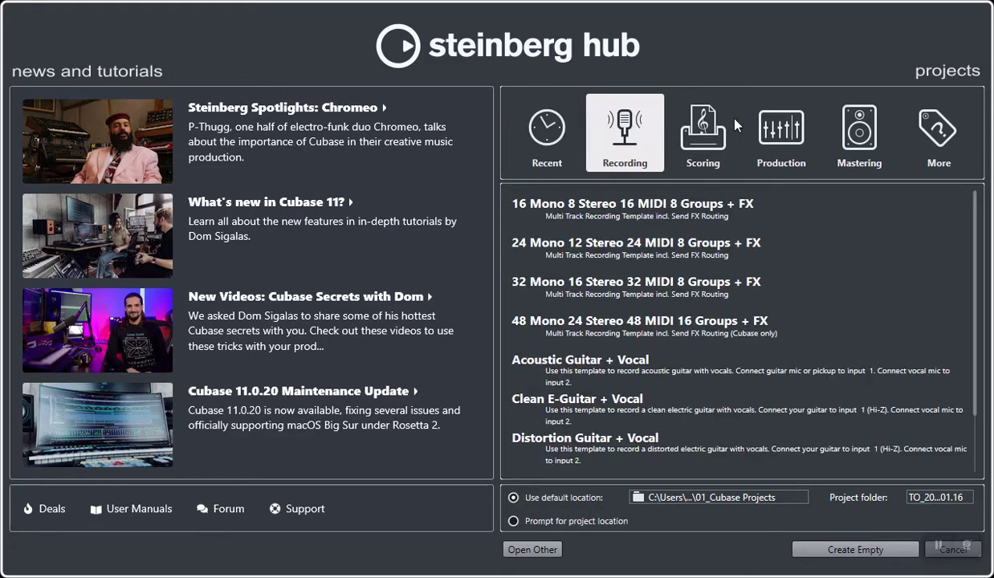
click(678, 125)
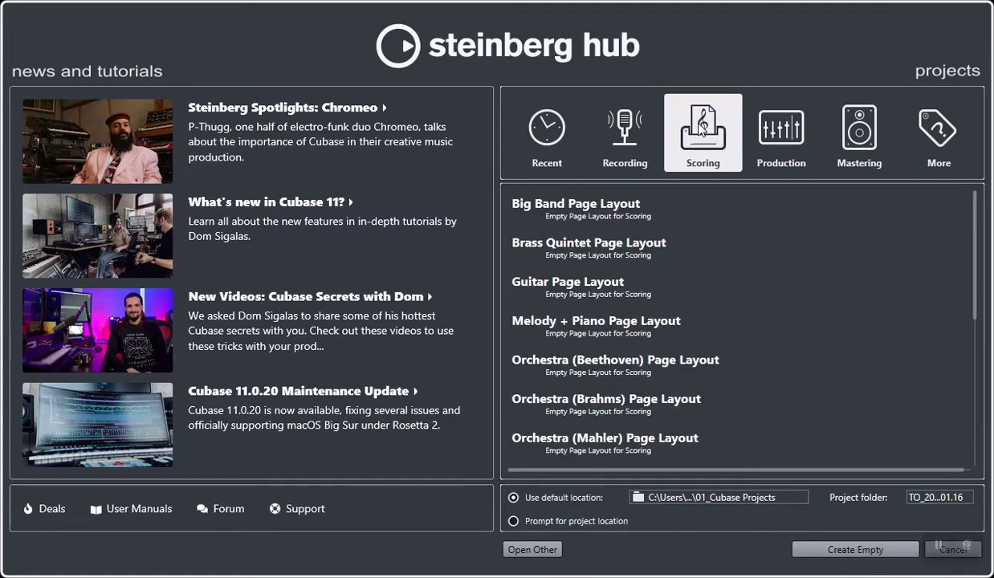
click(782, 138)
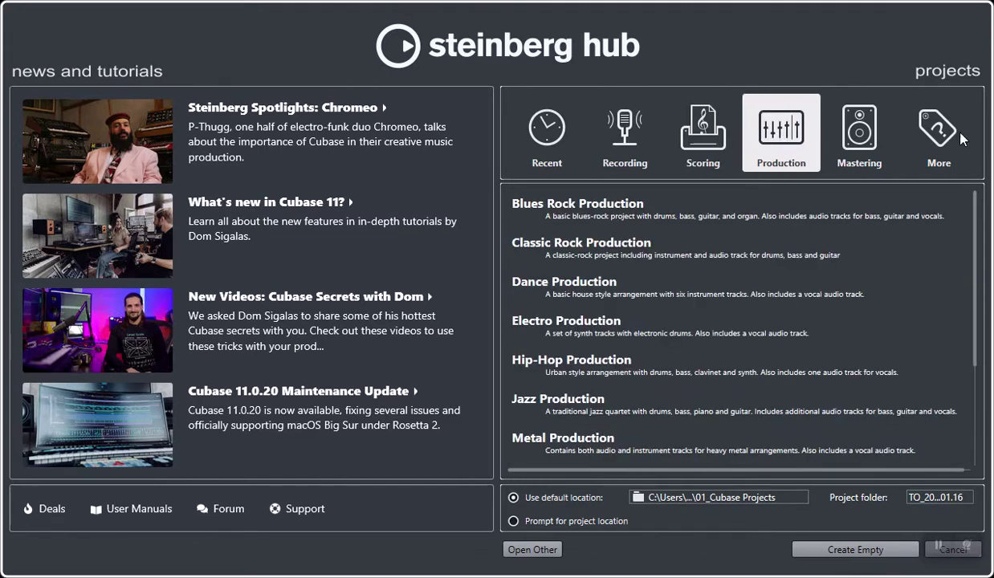
click(870, 137)
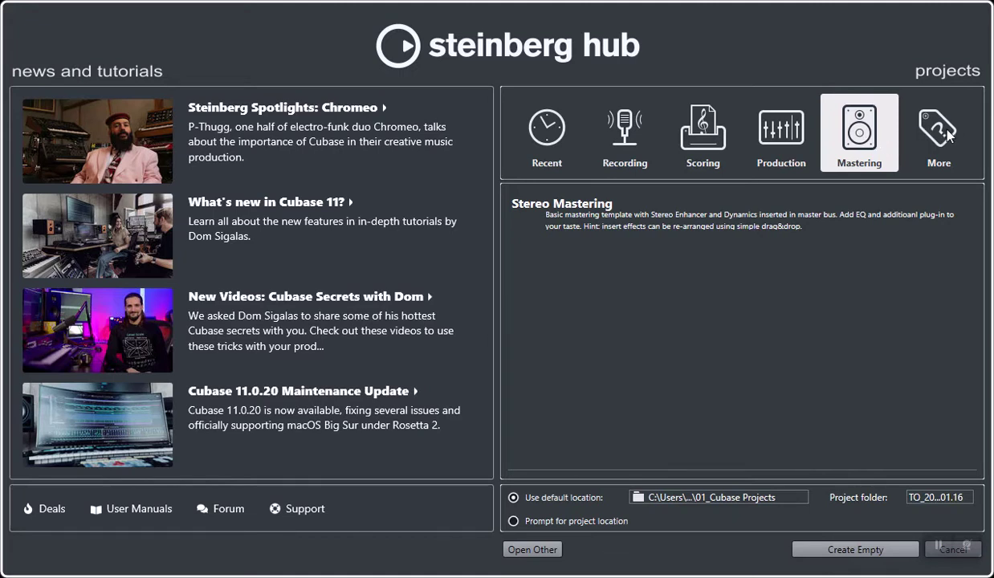
click(918, 133)
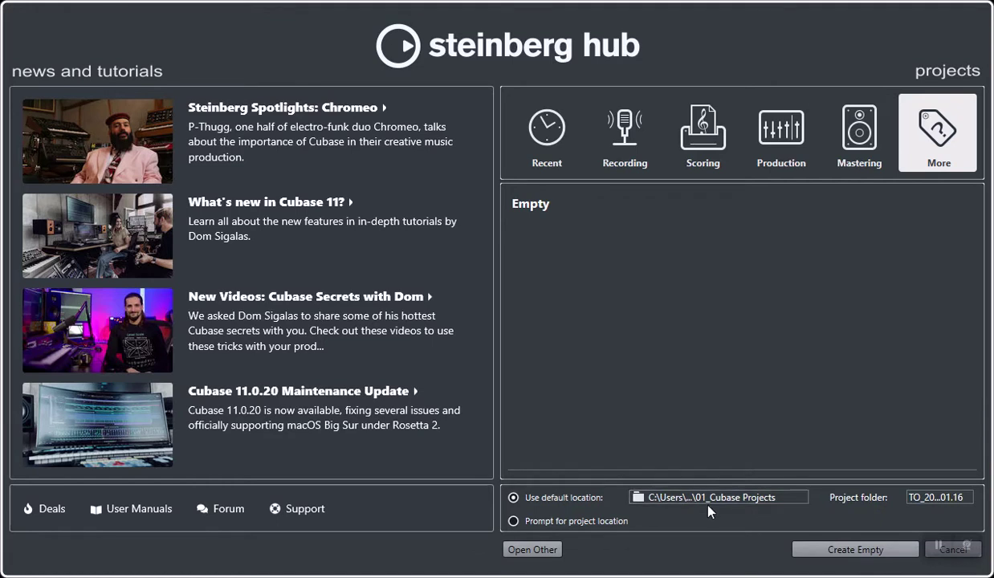
Browse the default project location, looking at the Desktop folders and inside 01_Cubase Projects and Test One_2021.06.16.
click(639, 497)
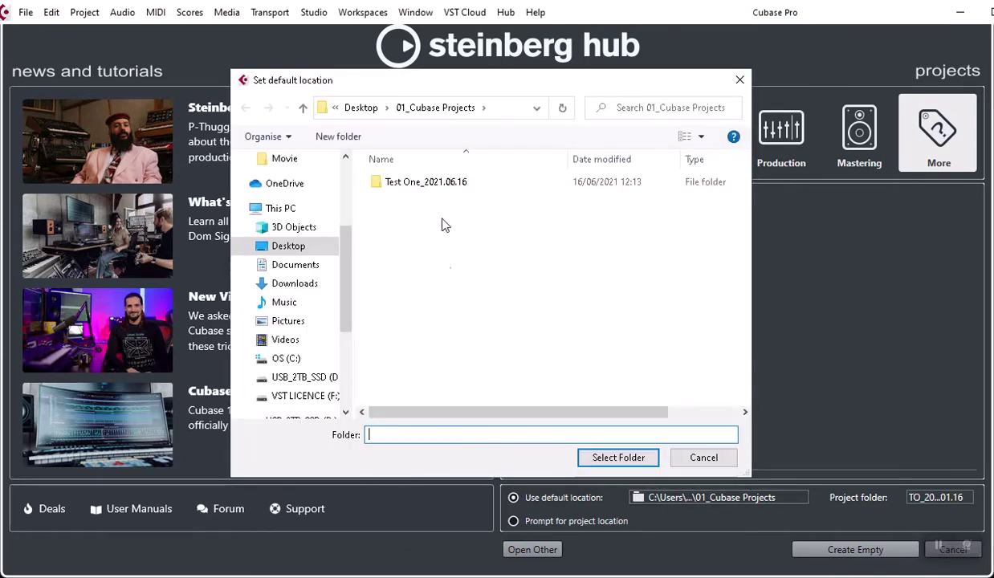
click(285, 251)
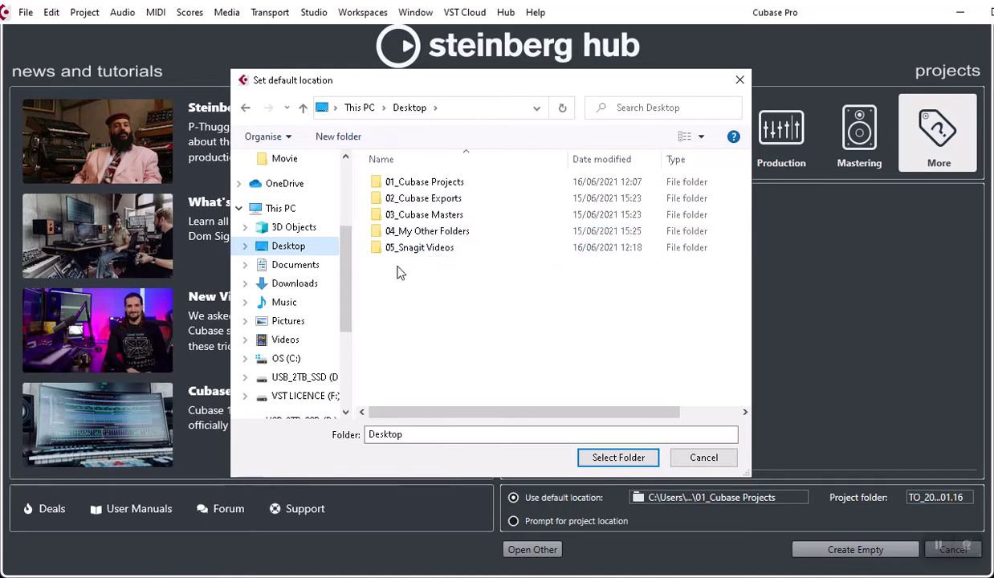
click(419, 183)
click(406, 183)
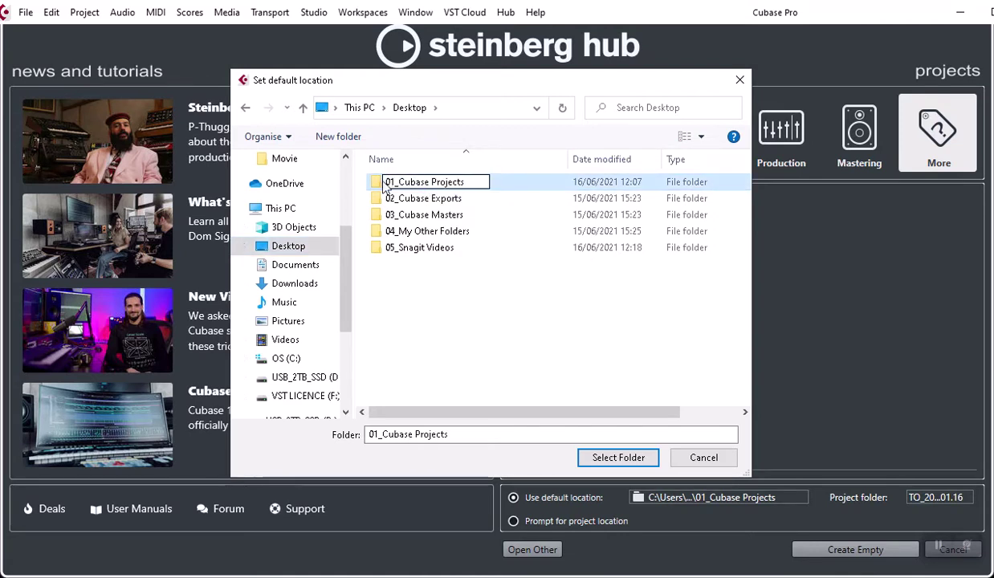
double_click(386, 186)
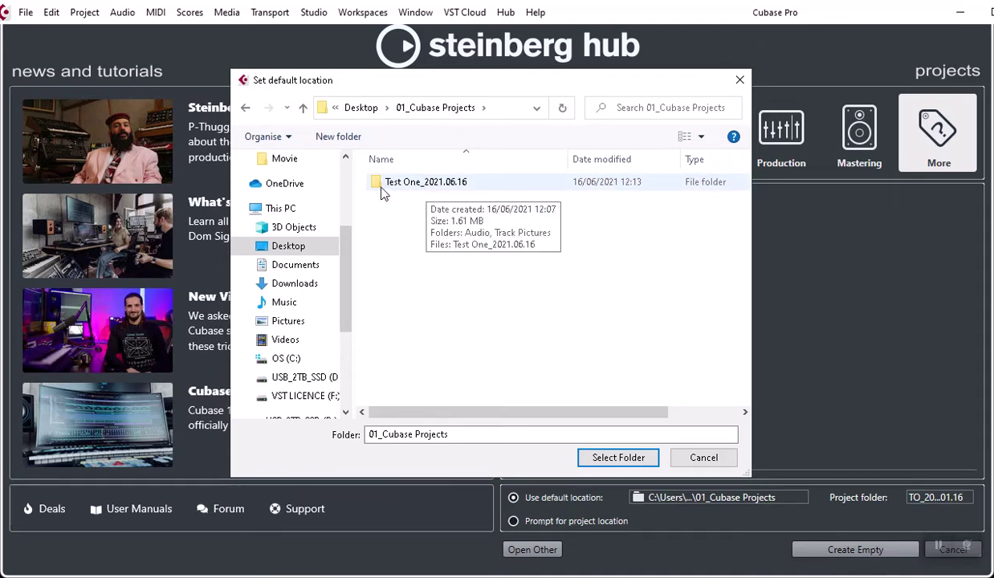
click(378, 187)
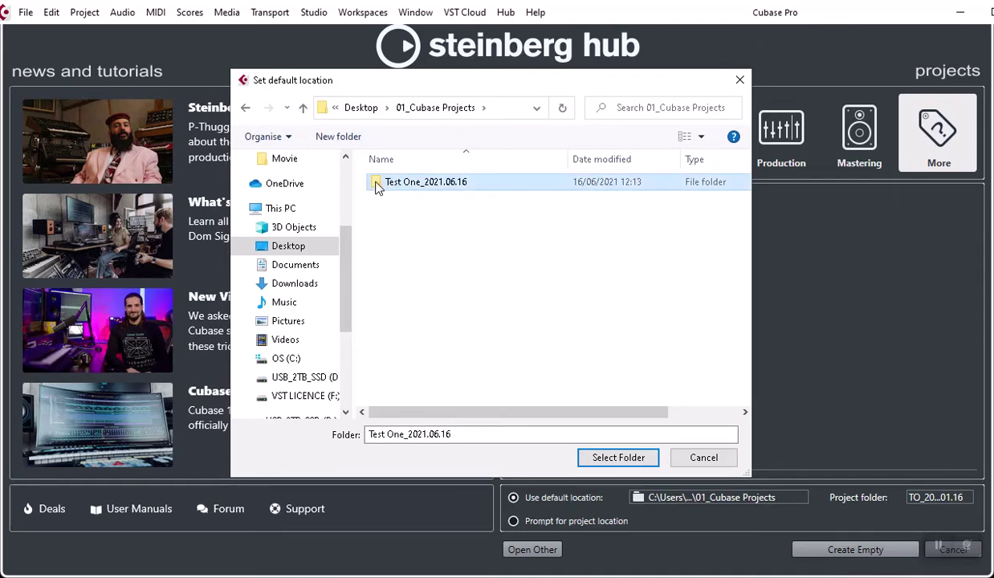
double_click(378, 187)
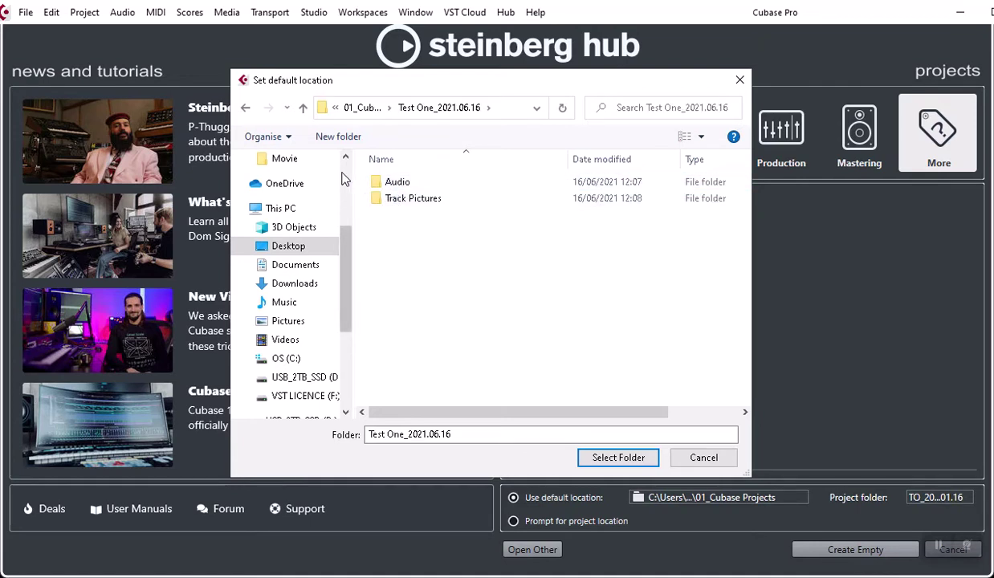
click(244, 109)
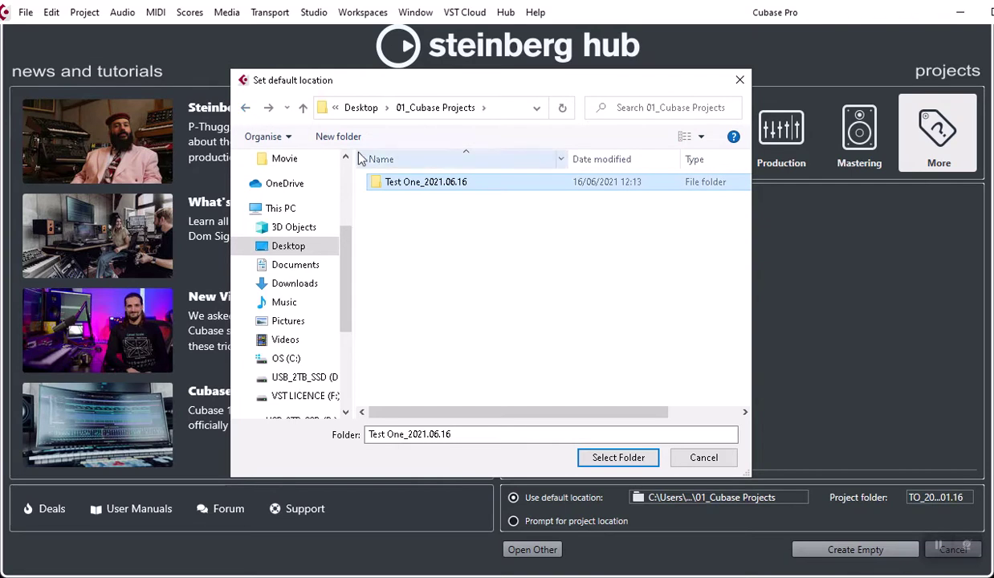
click(244, 108)
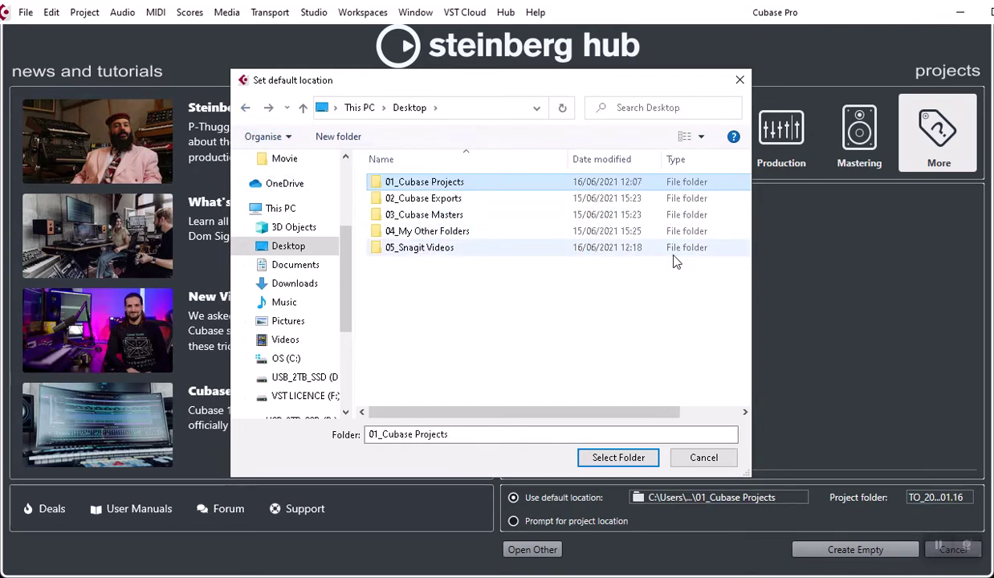
Review the Exports, Masters, My Other Folders and Snagit Videos folders, and leave the location chooser without selecting one.
click(414, 200)
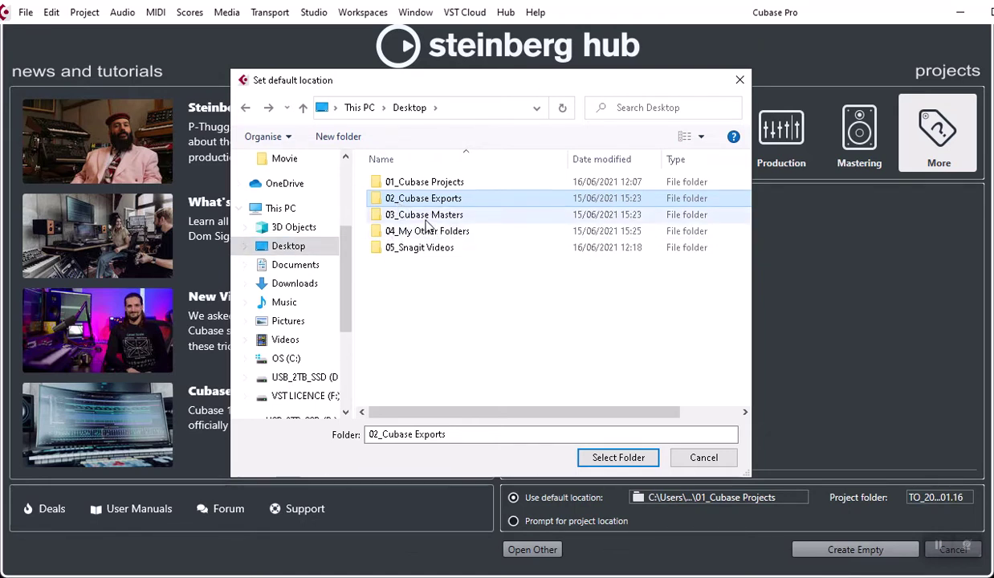
click(419, 217)
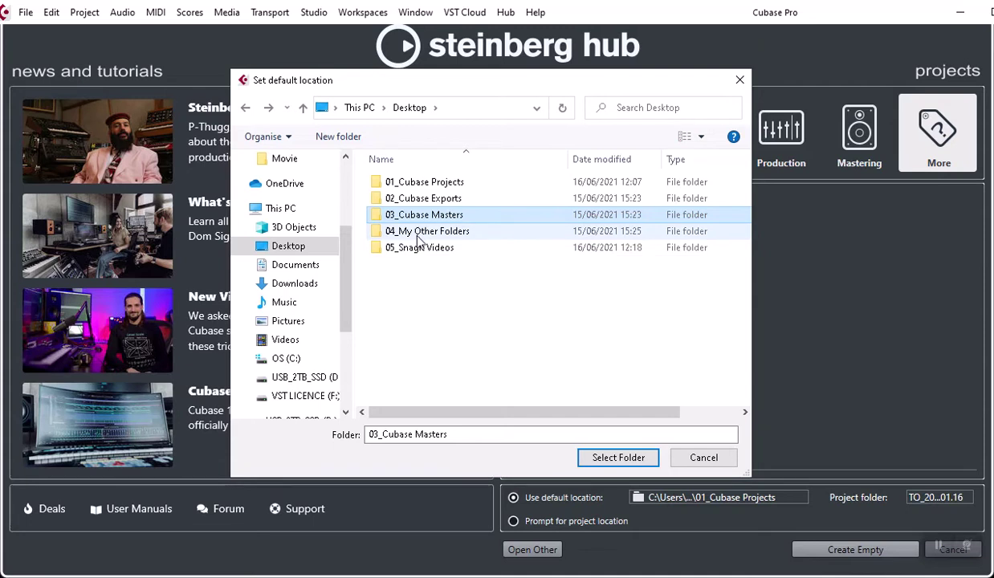
click(418, 233)
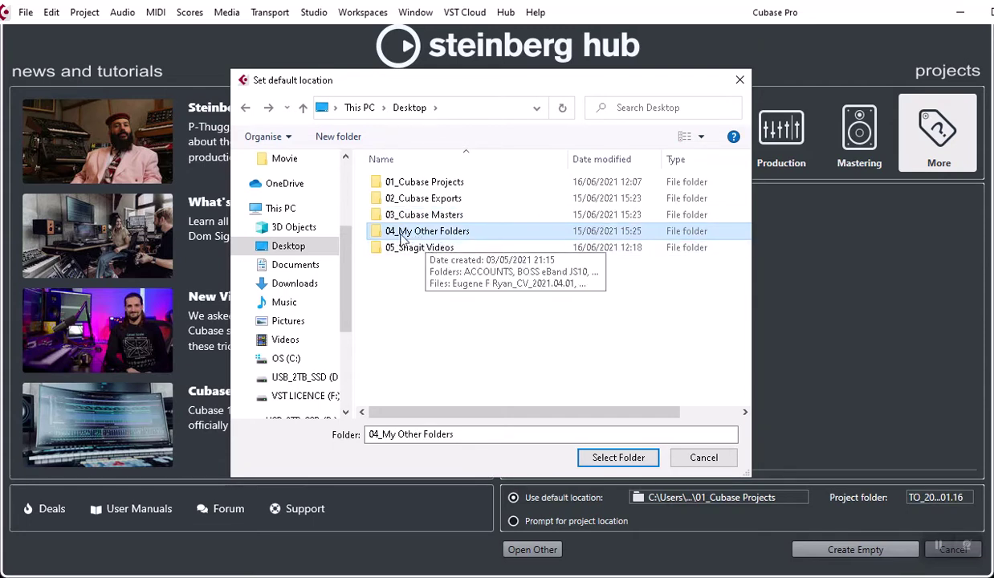
click(411, 249)
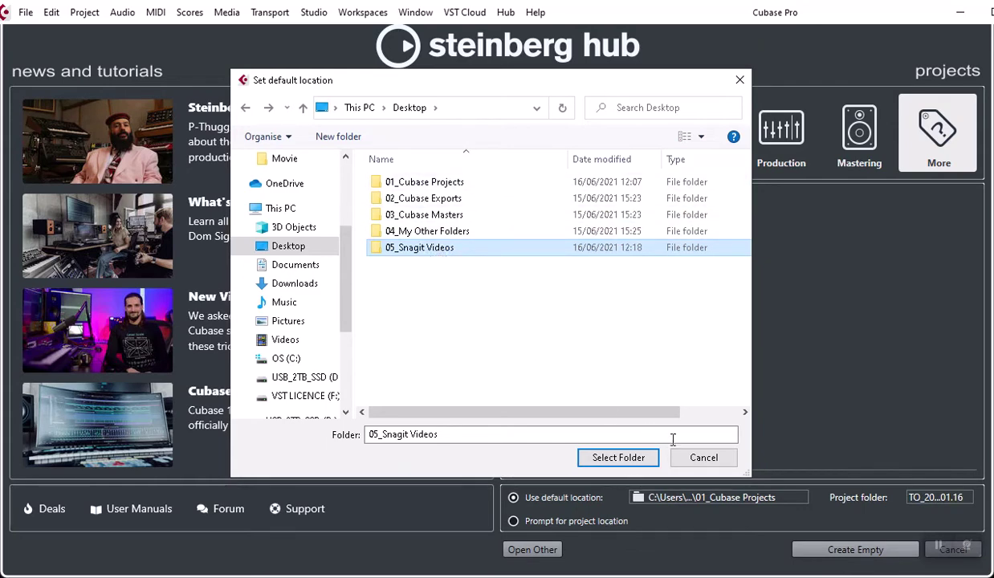
click(704, 458)
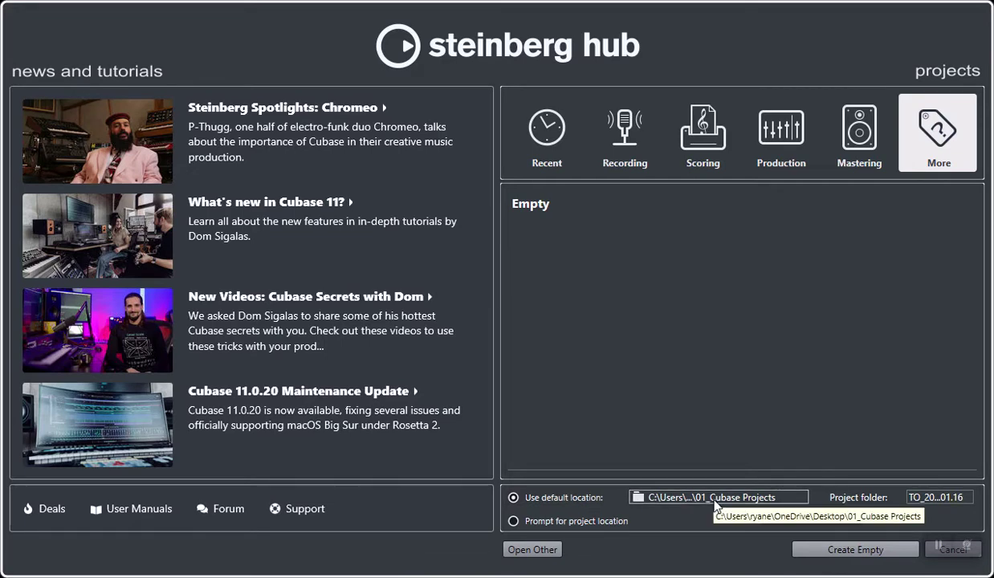
Name the project folder First Song_2021.06.16, copy that name, and create an empty project.
click(940, 499)
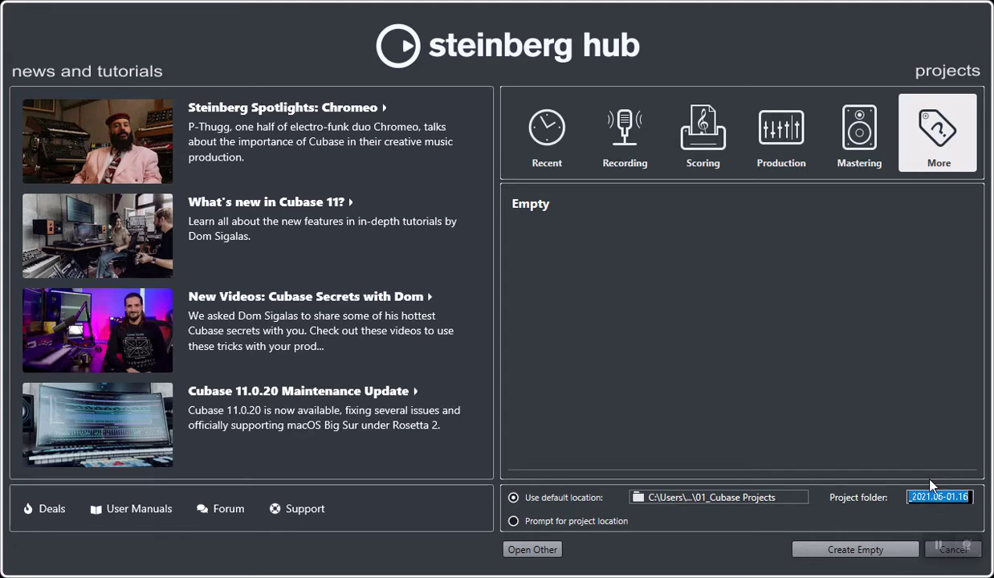
text(First Song_2021)
text(.06.16)
key(ctrl+a)
key(ctrl+c)
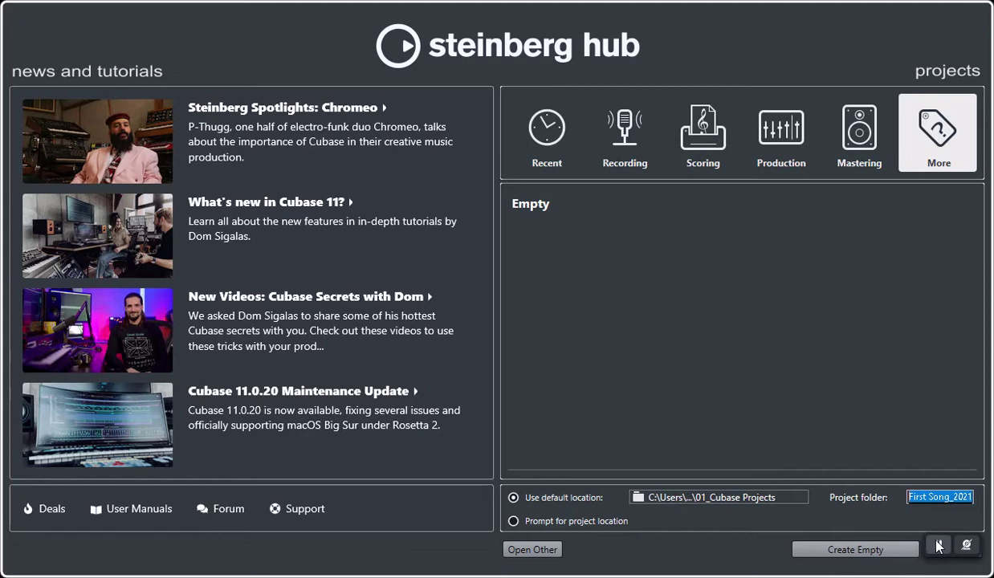
click(860, 552)
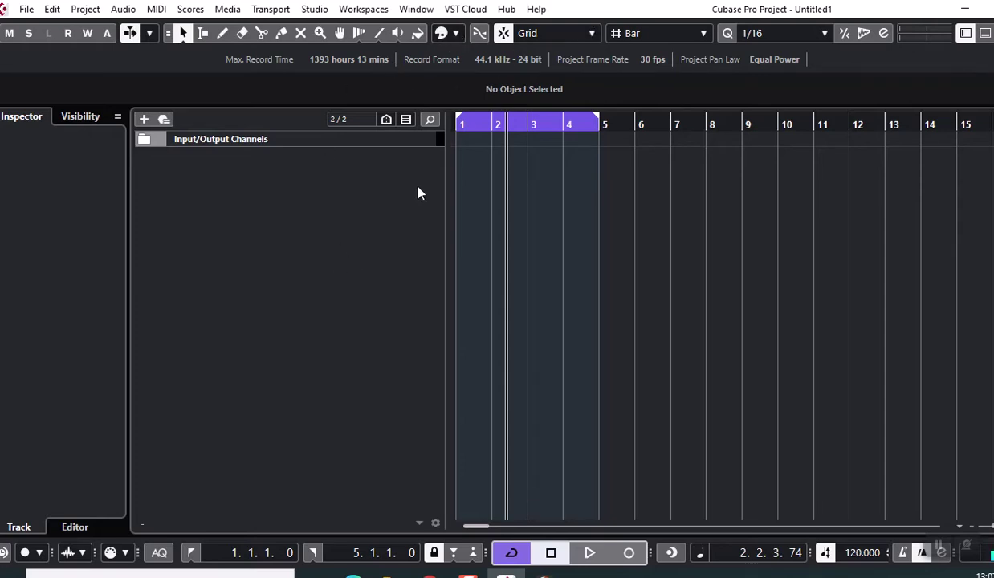
Save the new project as First Song_2021.06.16 in its project folder, reusing the copied name.
click(26, 10)
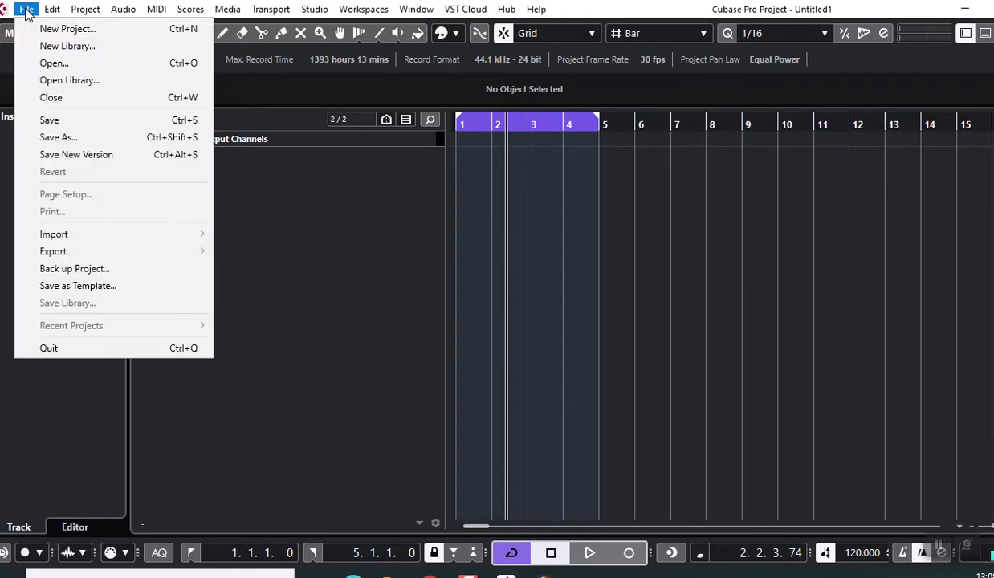
click(46, 121)
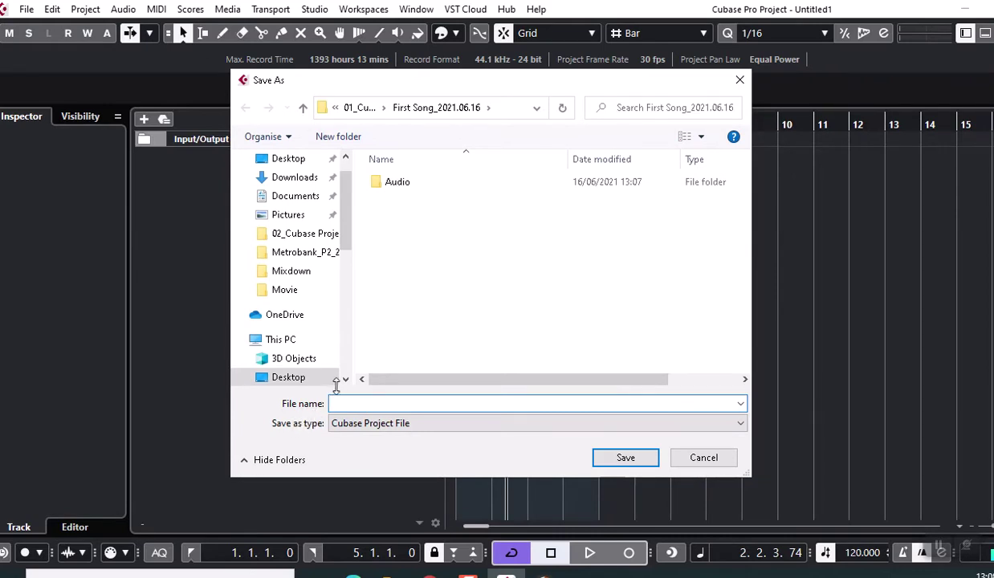
key(ctrl+v)
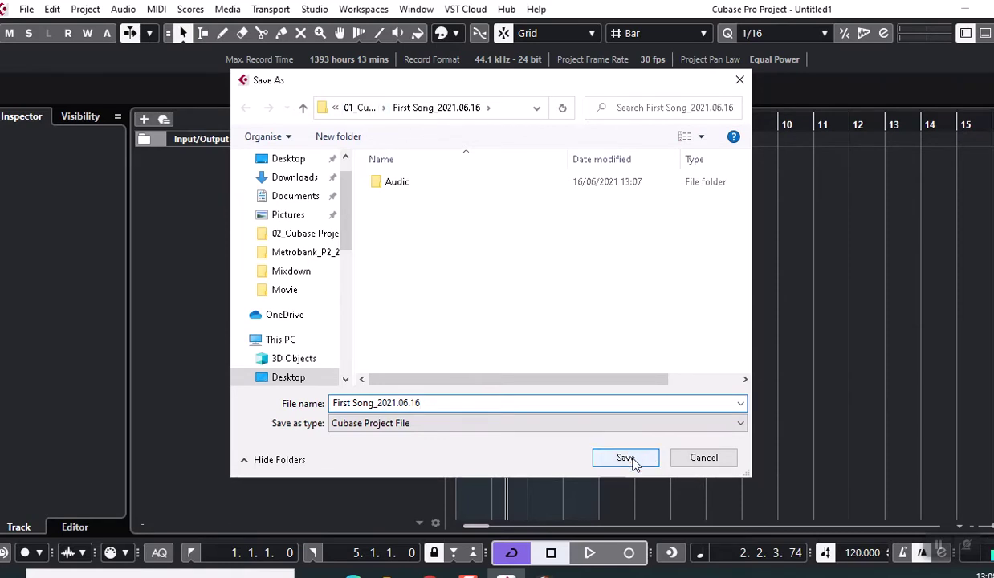
click(626, 457)
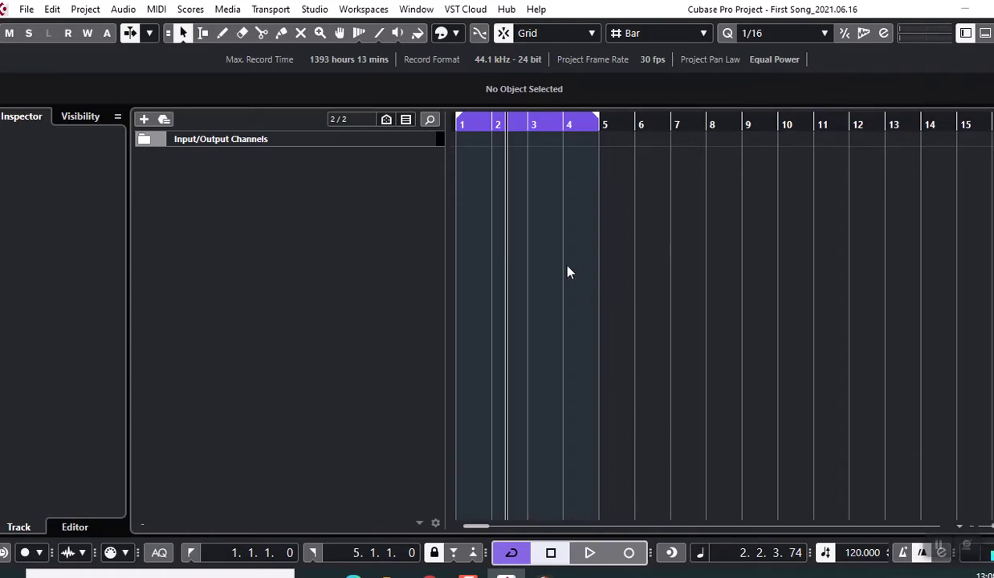
Open the project's audio connections and review the input and output buses with their device ports.
click(315, 11)
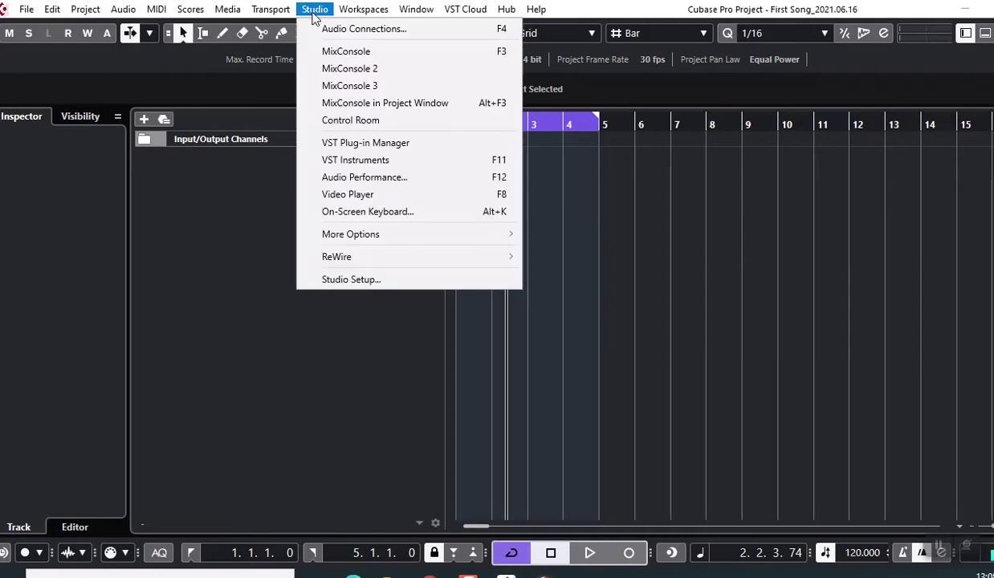
click(339, 30)
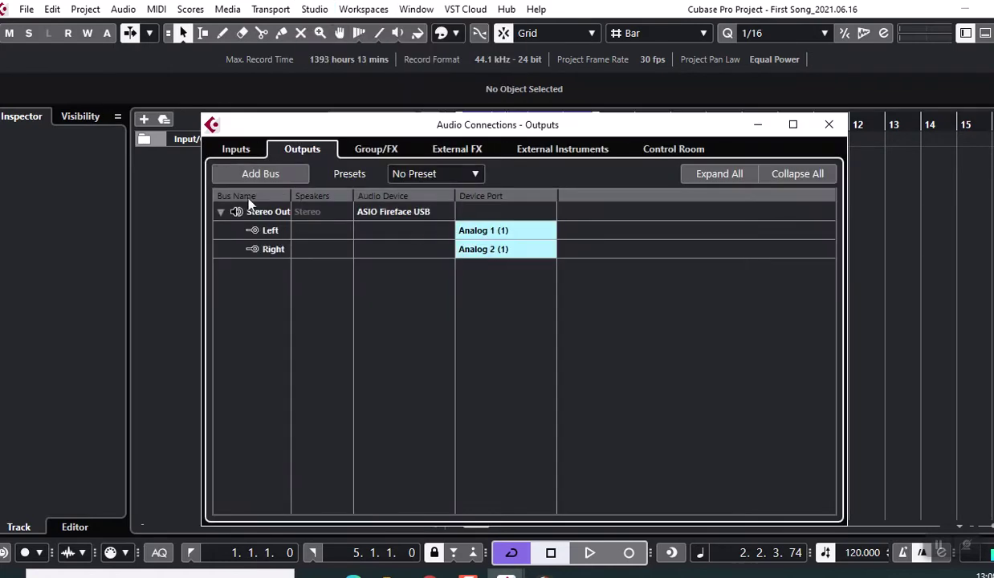
click(236, 150)
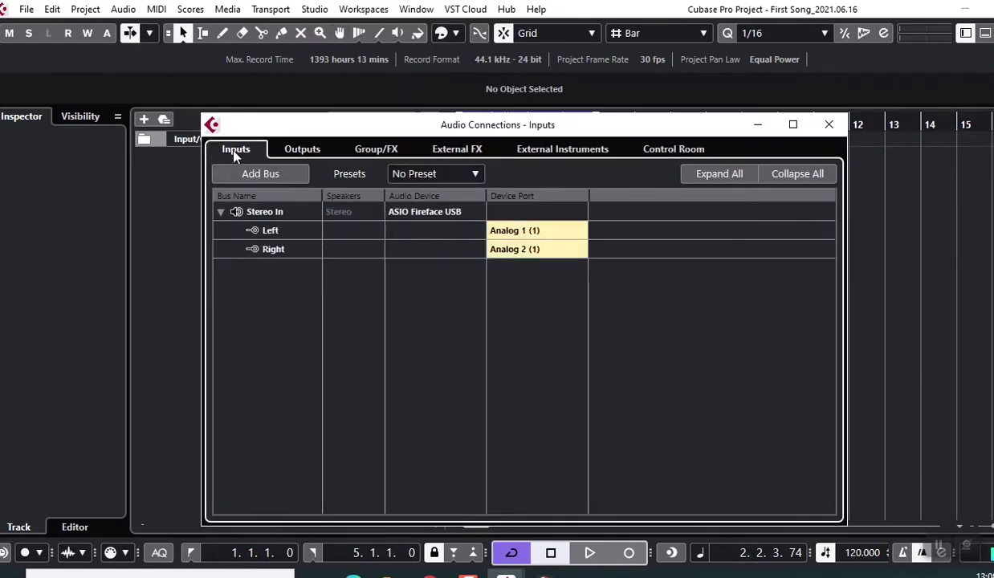
click(292, 151)
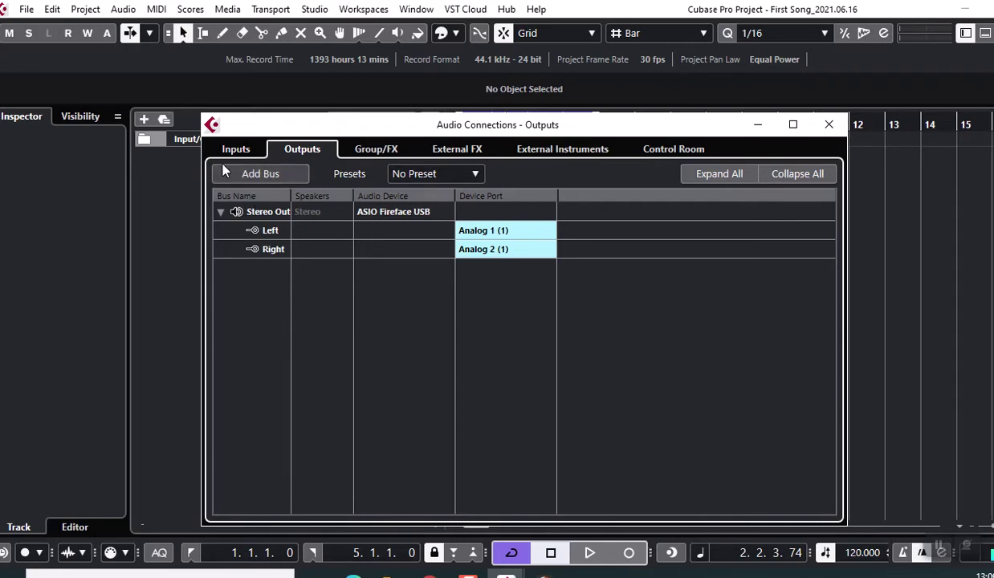
click(236, 154)
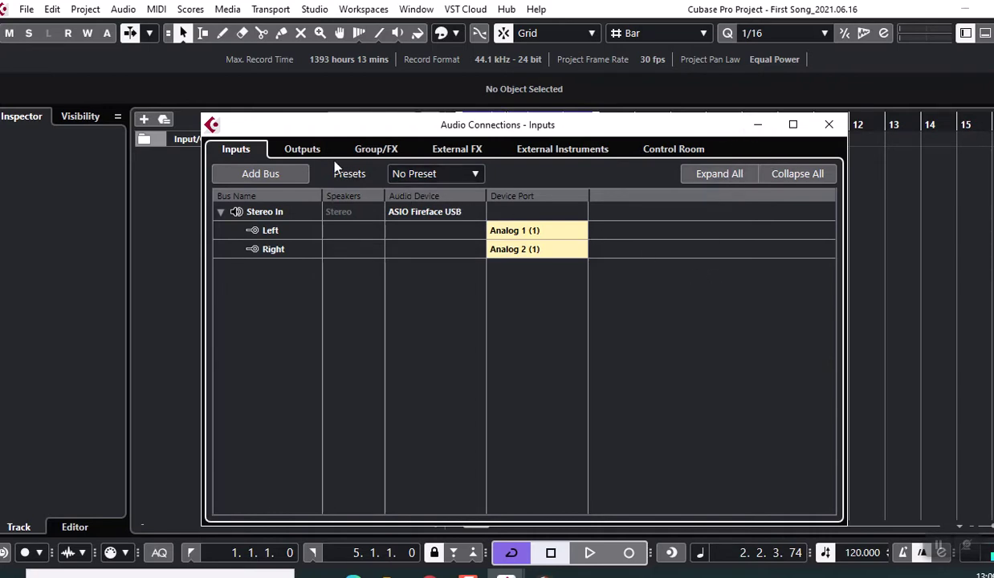
Look through the Group/FX, External FX, External Instruments and Control Room connections, and recheck the outputs and inputs.
click(376, 151)
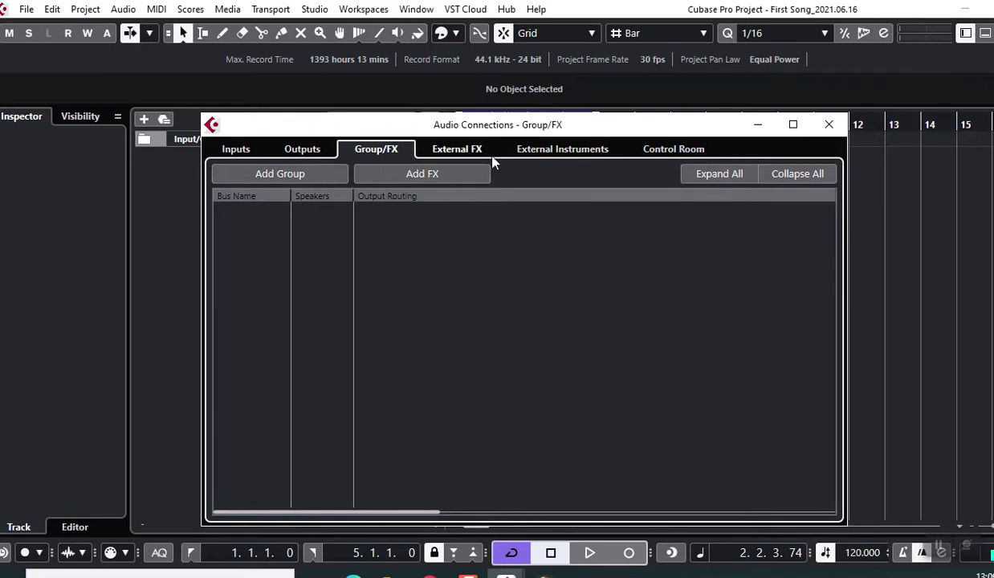
click(462, 153)
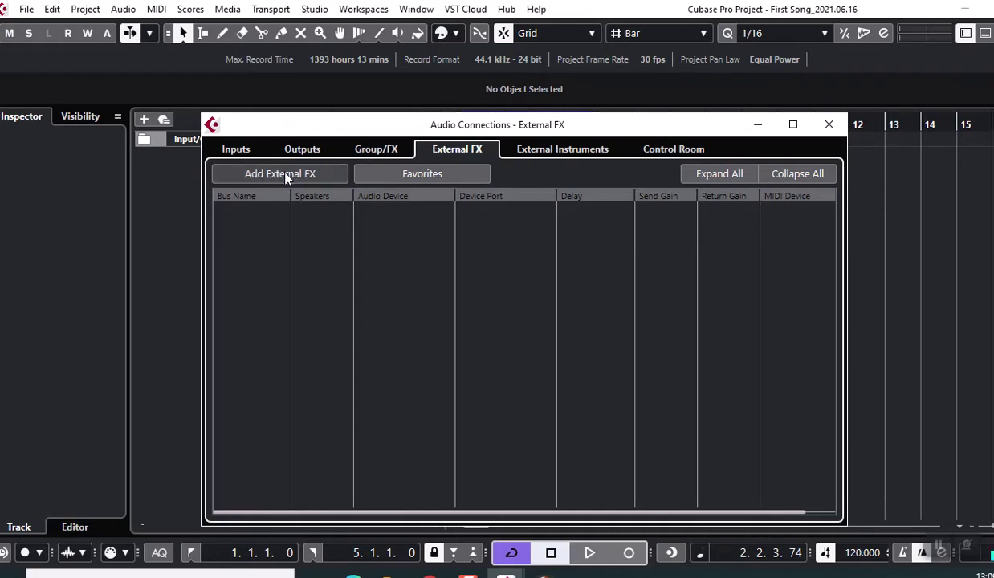
click(573, 153)
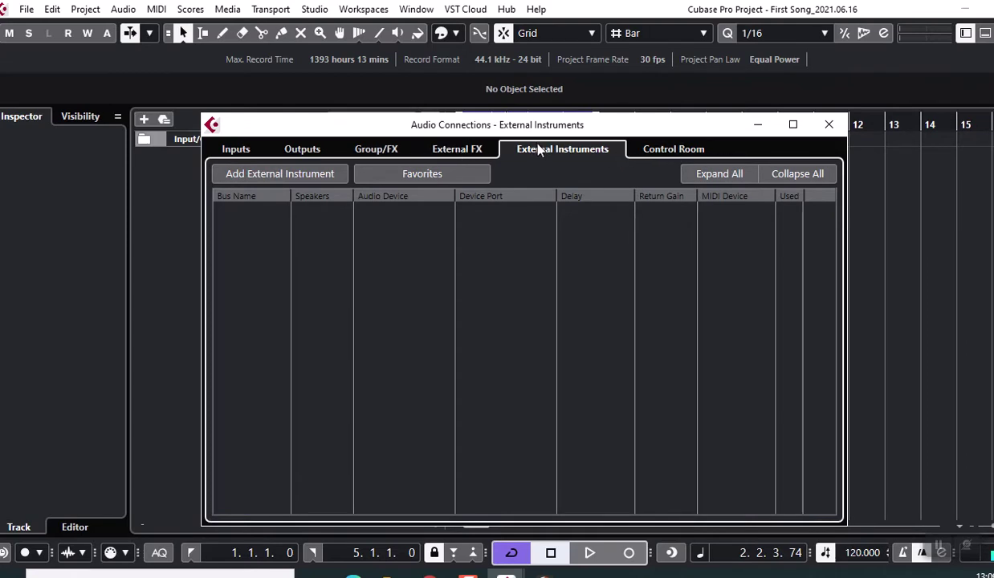
click(683, 152)
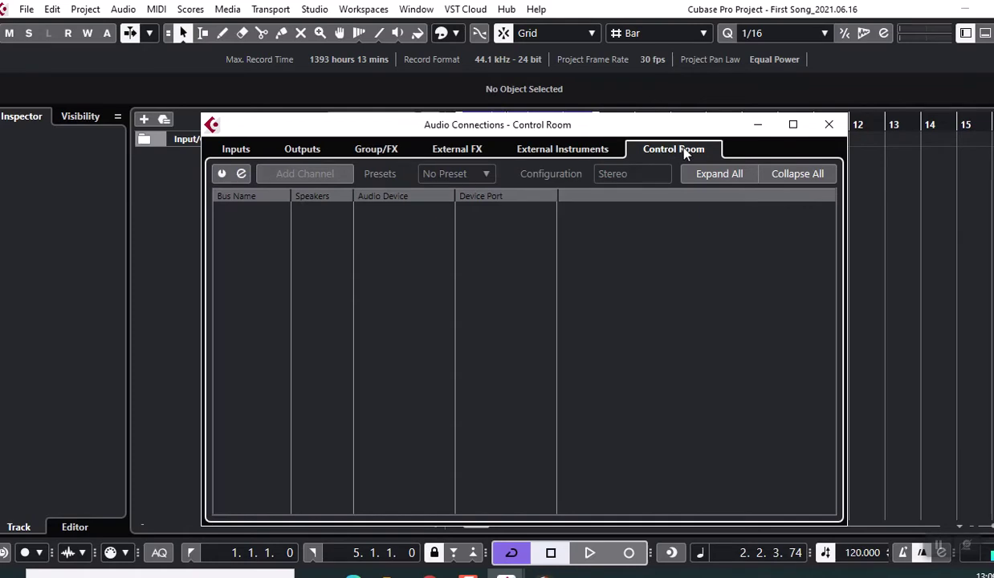
click(299, 149)
click(239, 151)
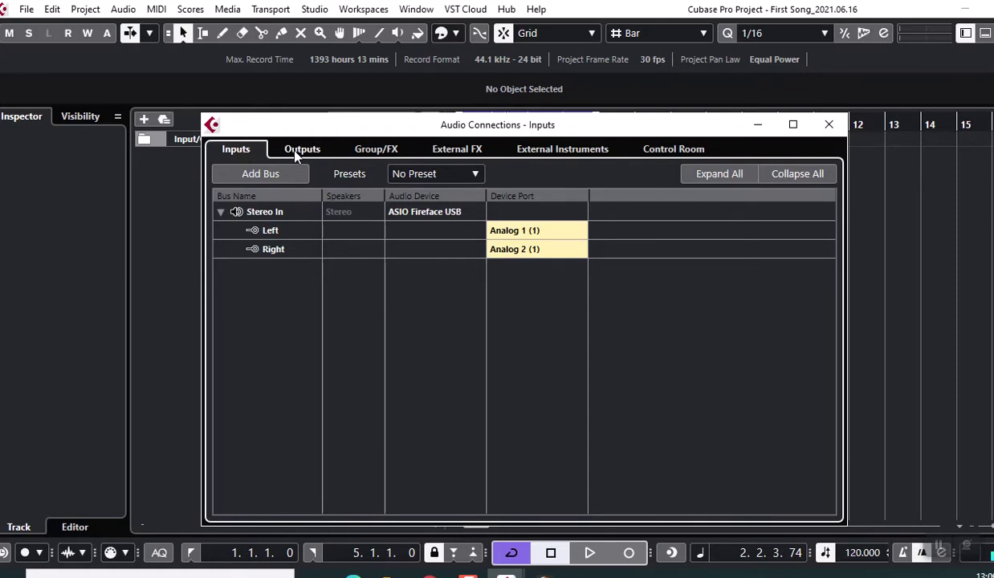
click(285, 149)
Add one mono input bus and assign its device port to Analog 1 (1), keeping its default name.
click(228, 150)
click(257, 179)
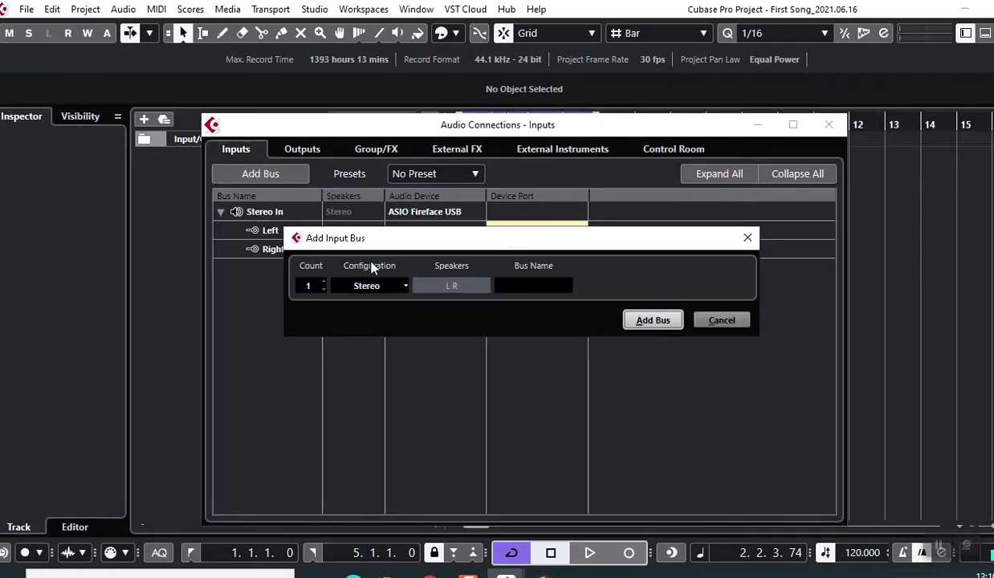
click(403, 287)
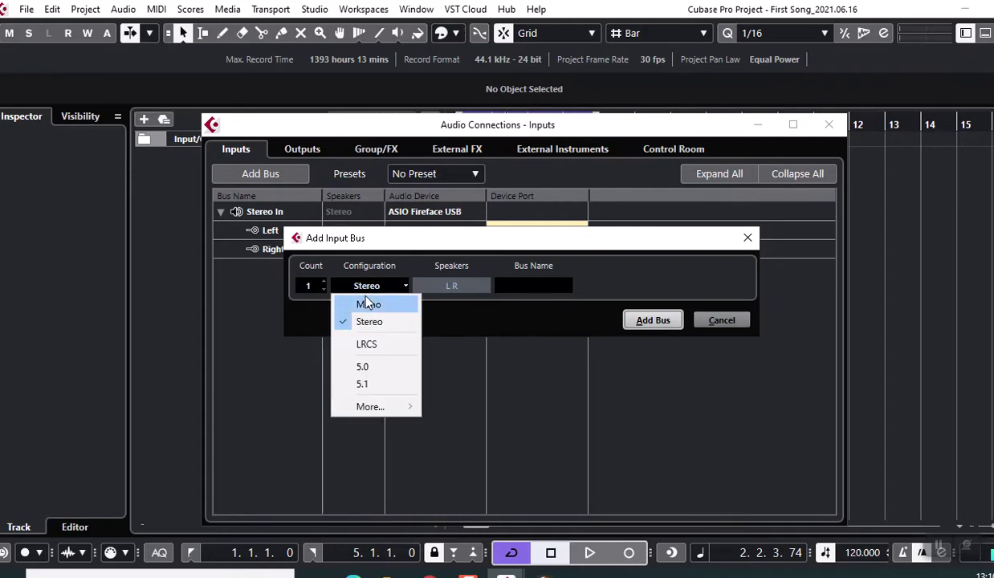
click(367, 304)
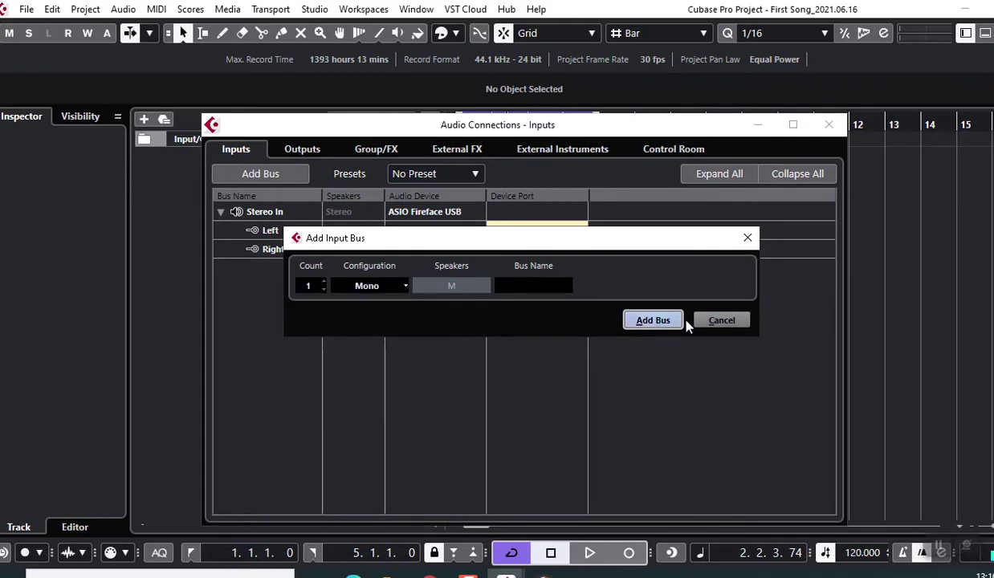
click(659, 325)
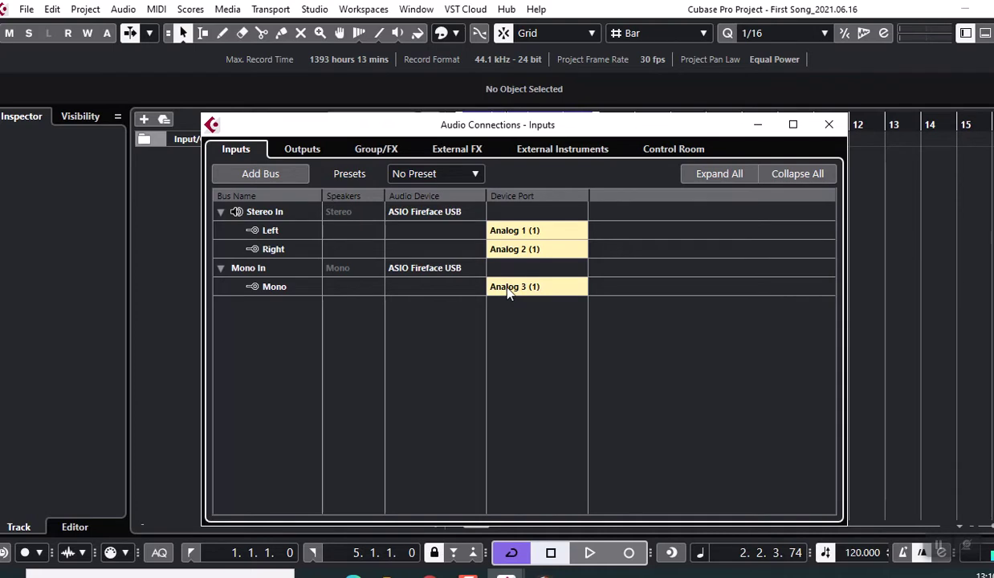
click(507, 286)
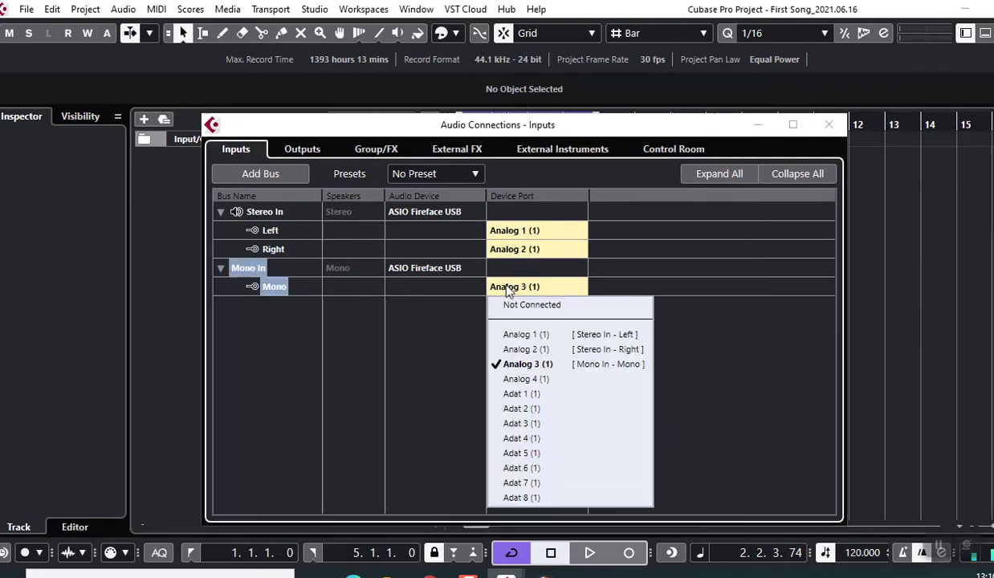
click(514, 334)
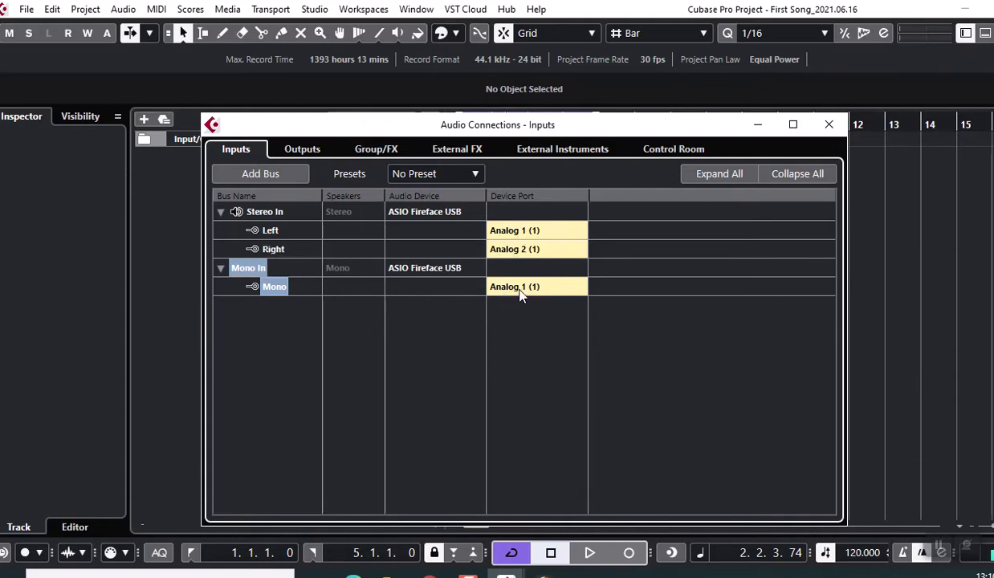
double_click(245, 267)
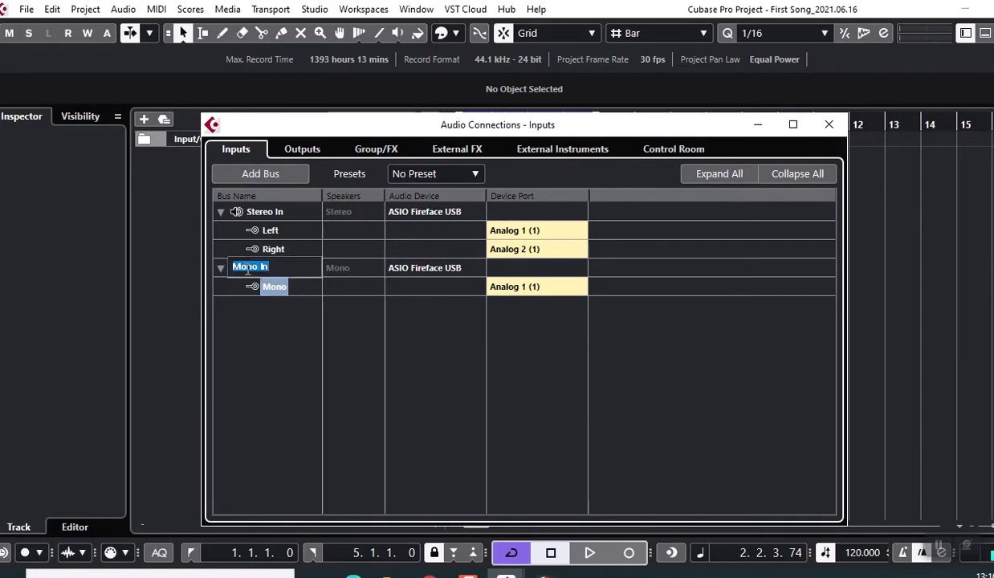
click(252, 308)
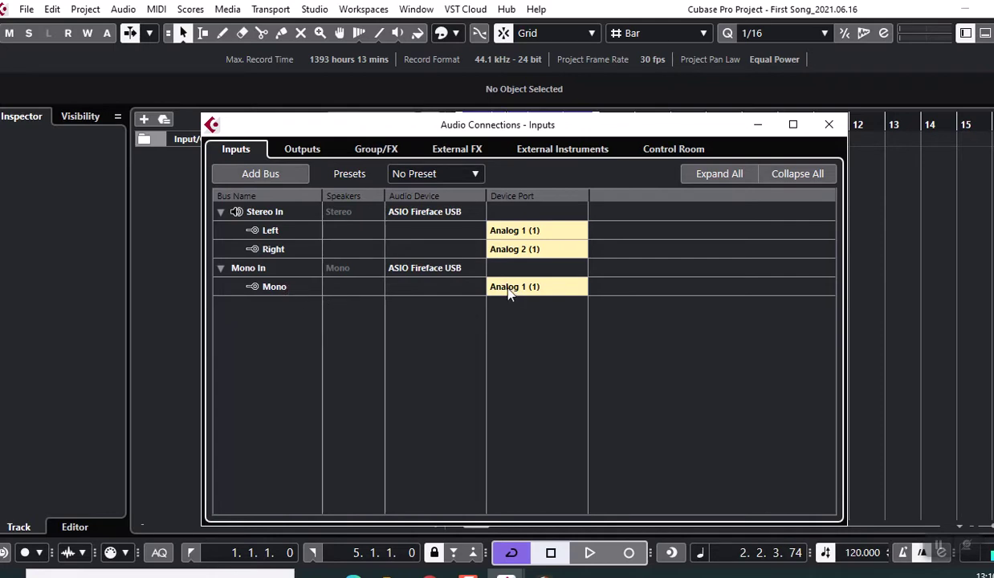
Add a second mono input bus and assign its device port to Analog 2 (1).
click(256, 173)
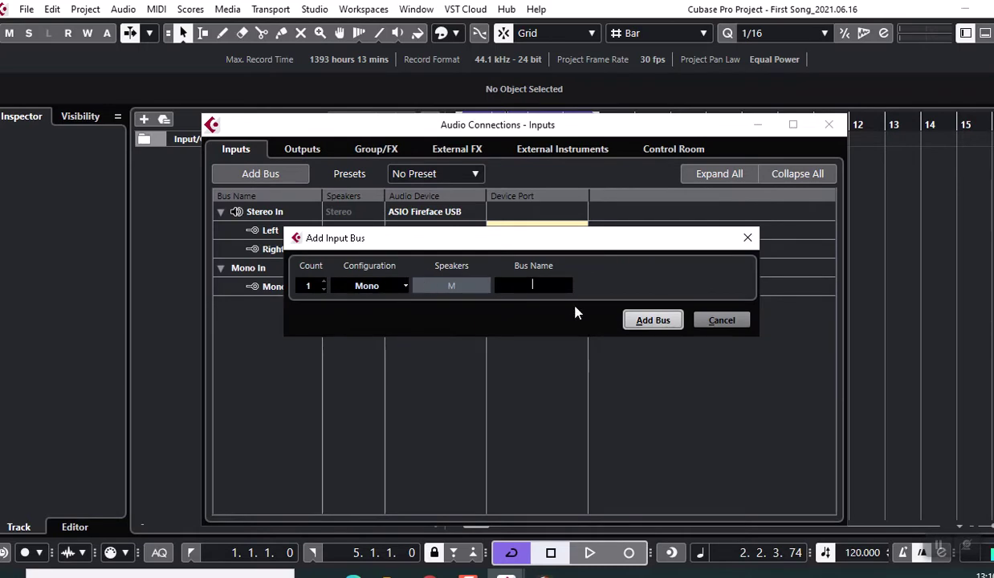
click(653, 320)
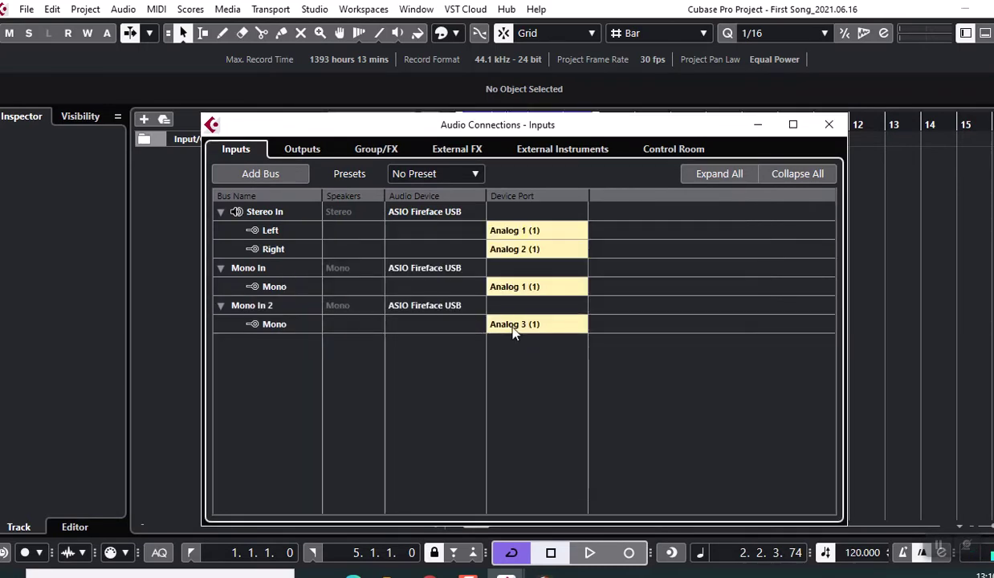
click(512, 325)
click(515, 391)
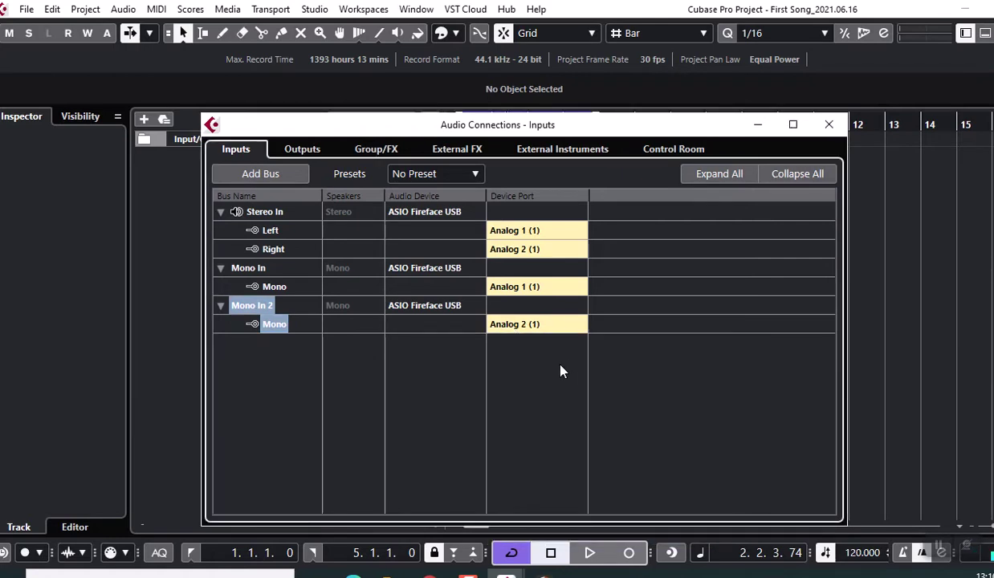
click(316, 363)
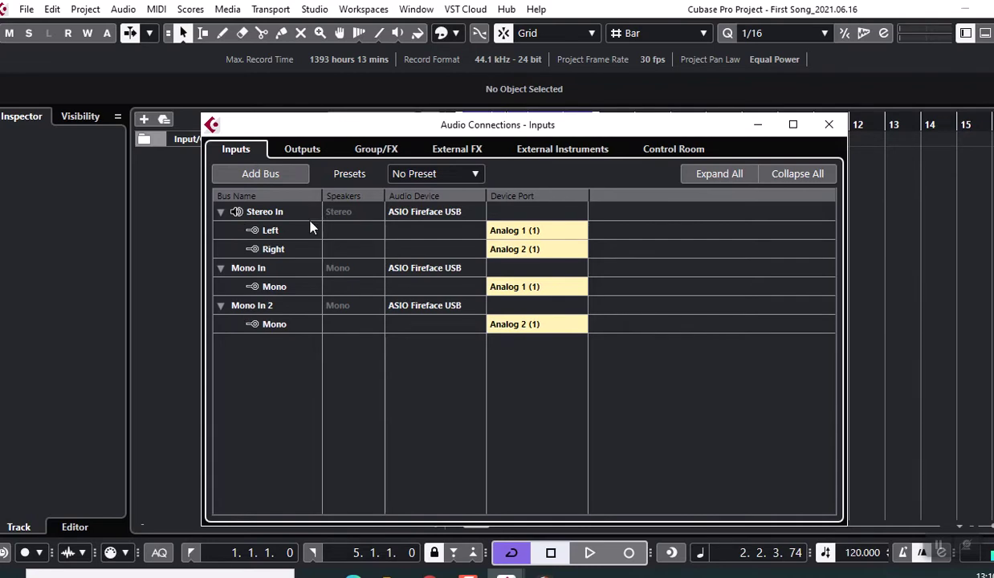
Rename the first mono input bus to Vocal RME and the second one to GTR RME.
double_click(242, 271)
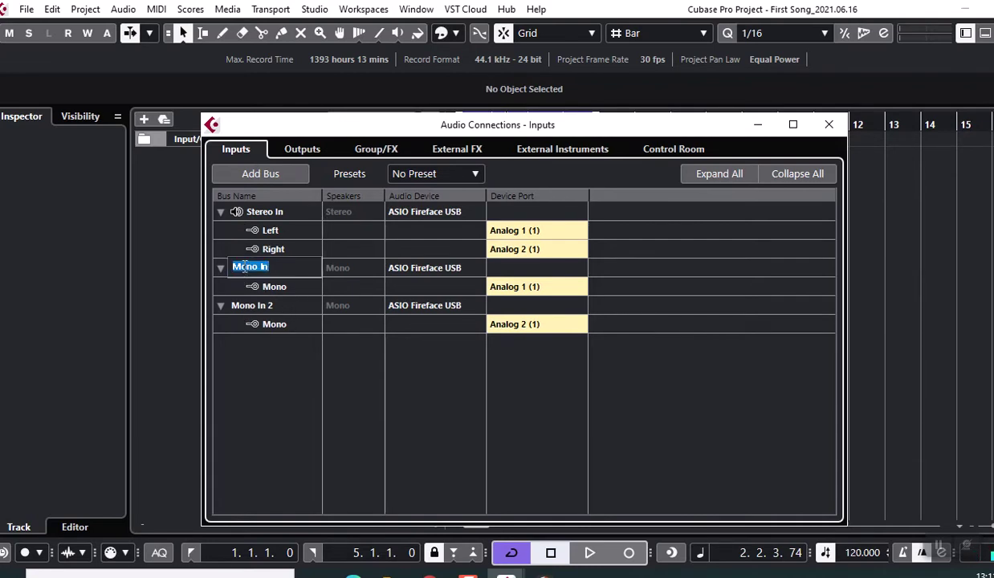
text(Vocal RME)
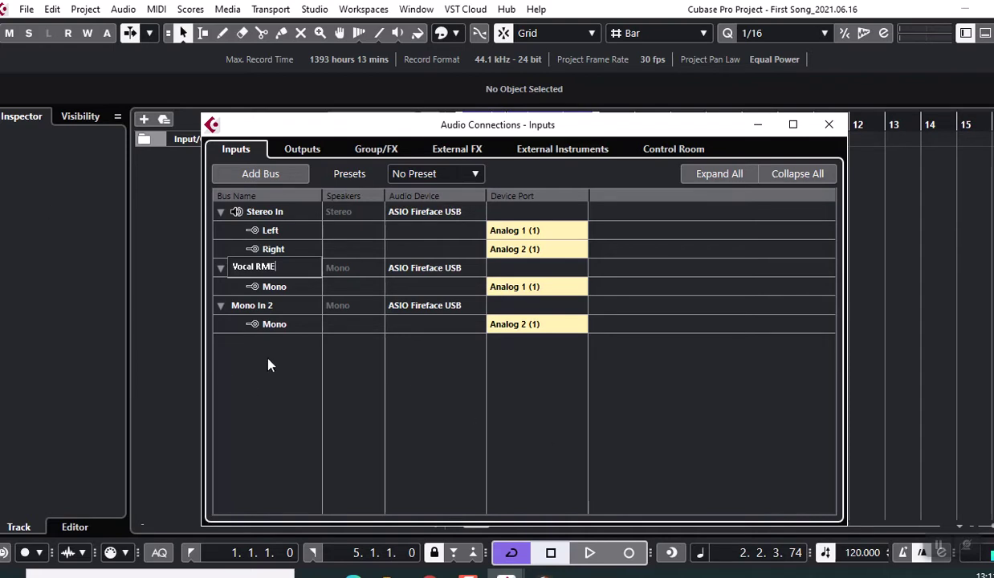
double_click(262, 306)
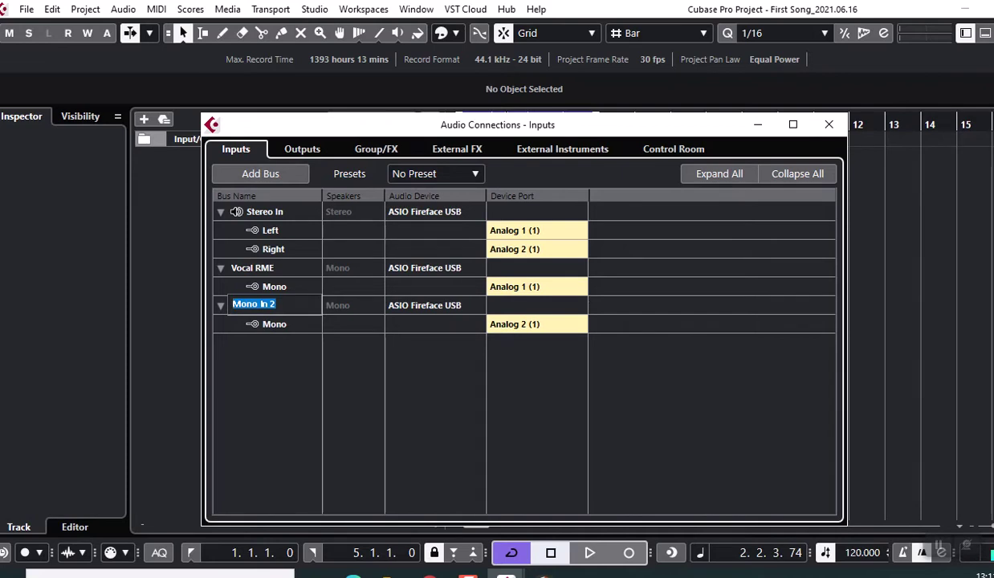
text(GTR RME)
click(283, 389)
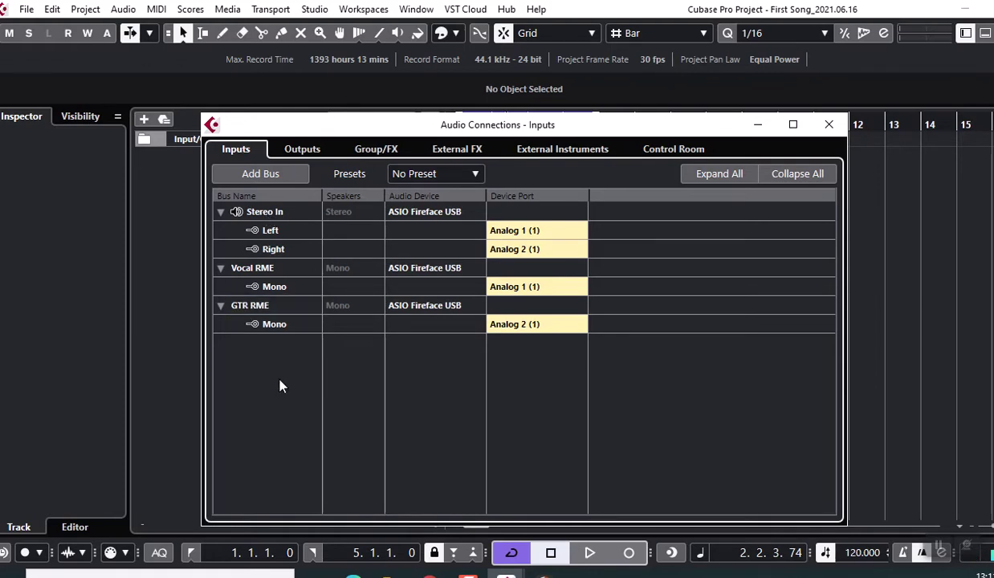
Check the output bus, close the audio connections and save the project.
click(294, 154)
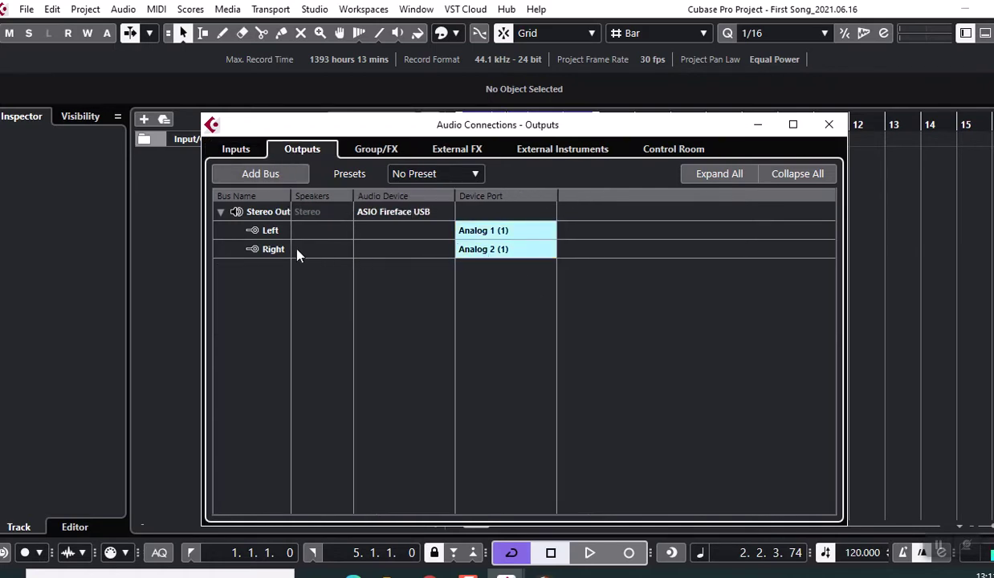
click(829, 125)
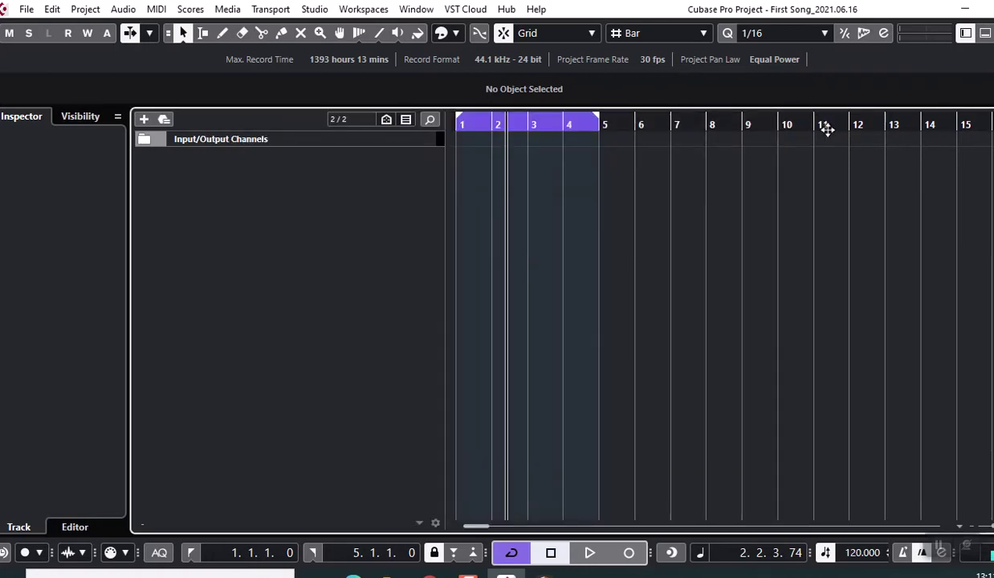
click(27, 9)
click(44, 121)
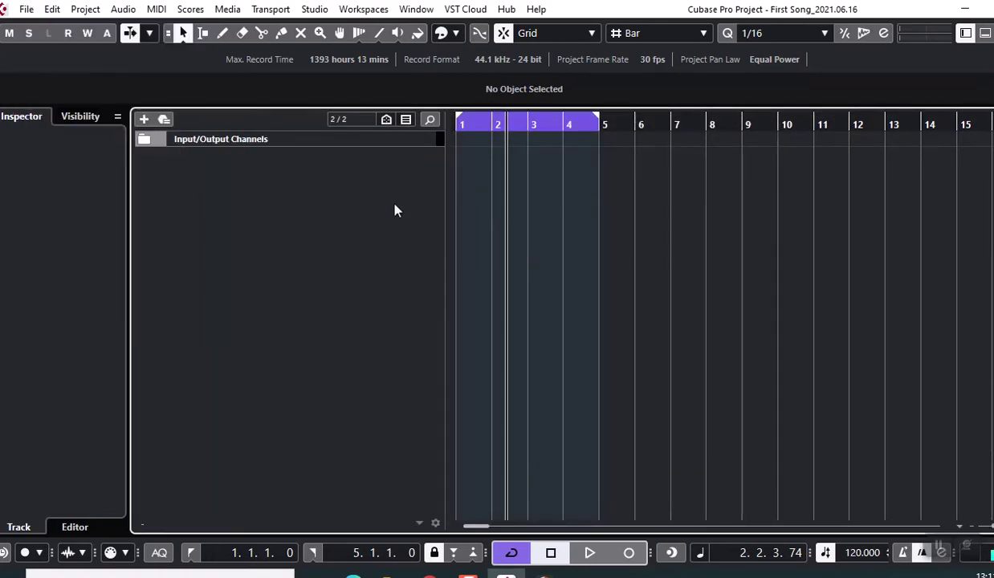
Add one instrument track using Groove Agent SE, with its audio output routed to Stereo Out.
right_click(361, 169)
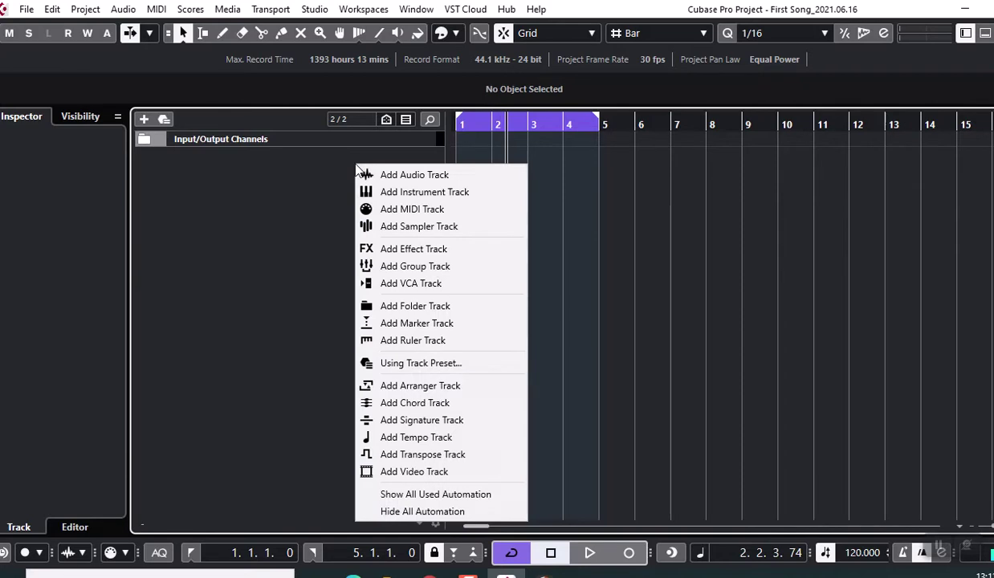
click(394, 193)
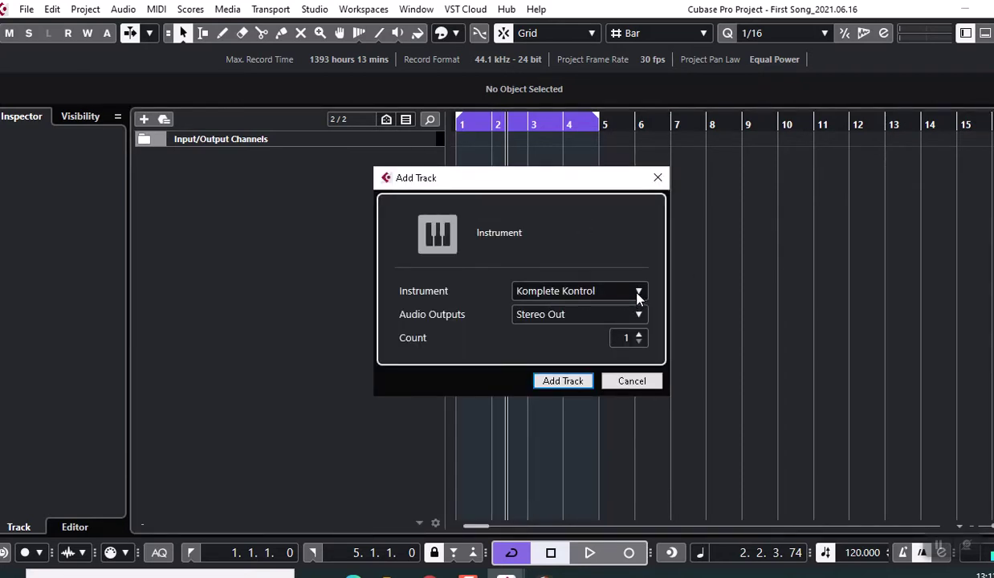
click(636, 292)
click(470, 363)
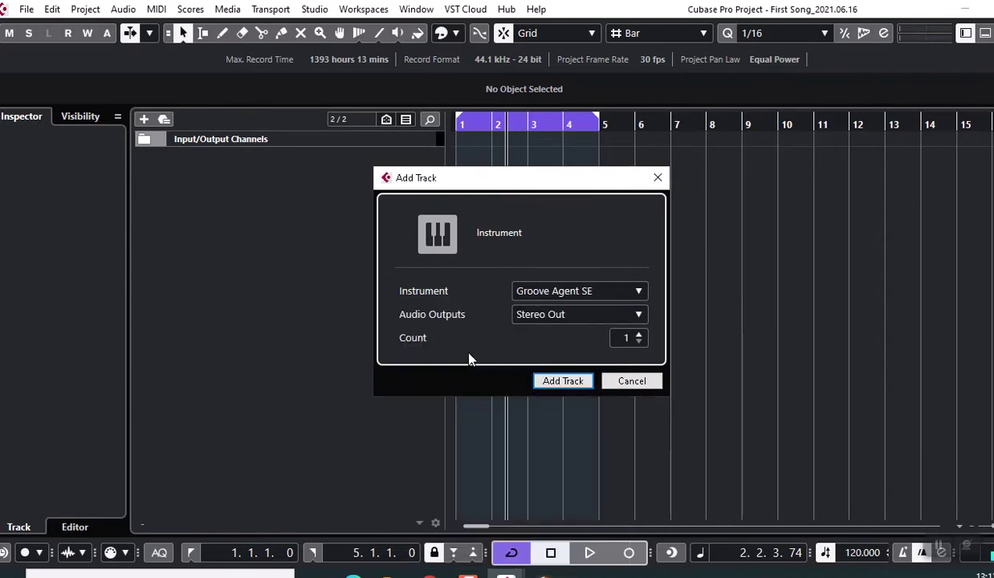
click(640, 291)
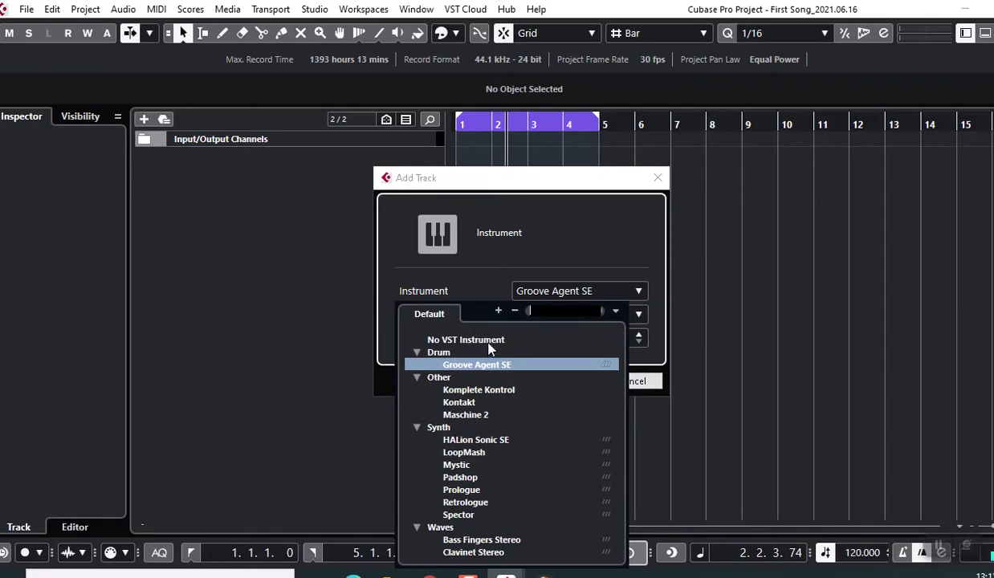
click(507, 184)
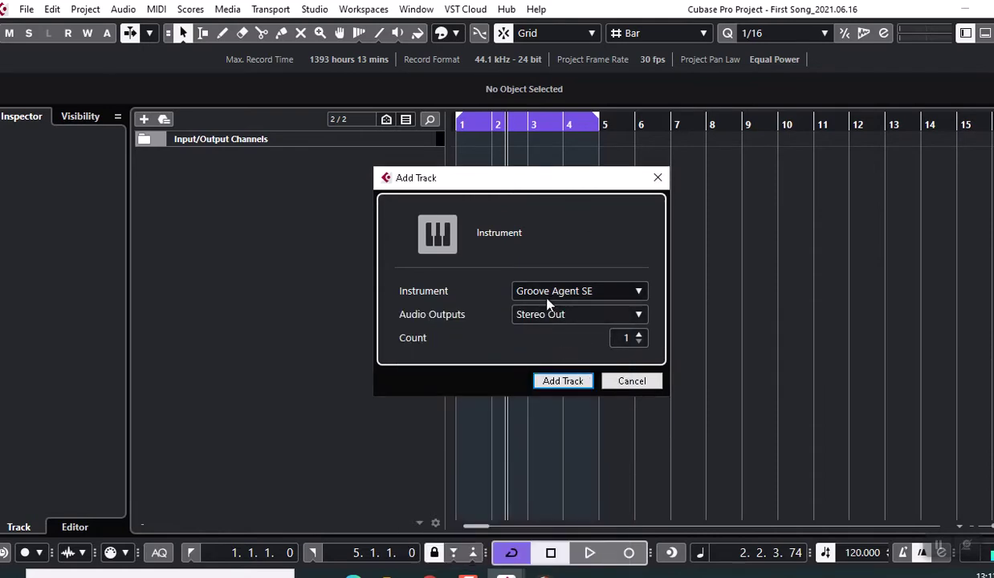
click(555, 380)
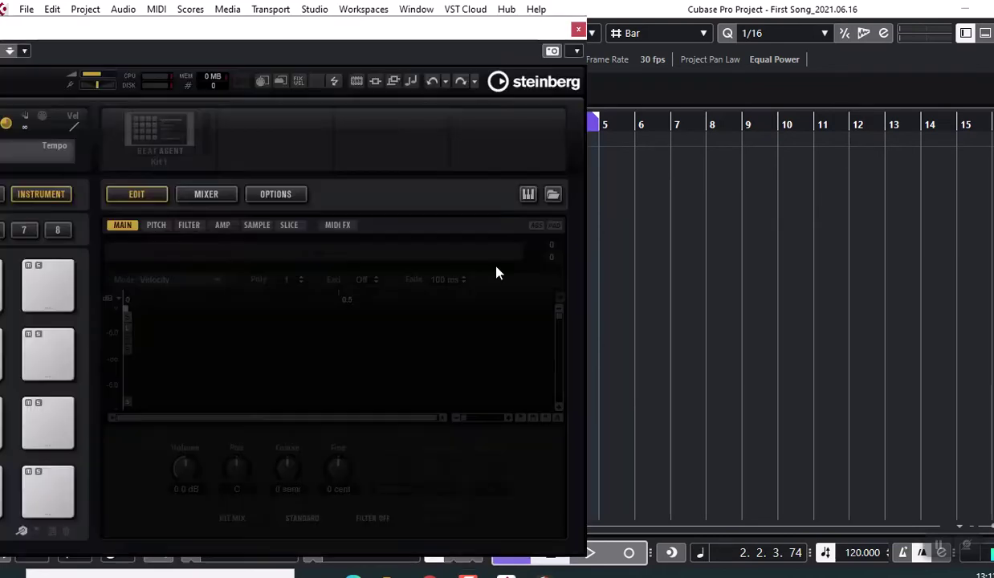
Reposition the Groove Agent SE window, then show its on-screen keyboard and hide it again.
drag(409, 36, 691, 33)
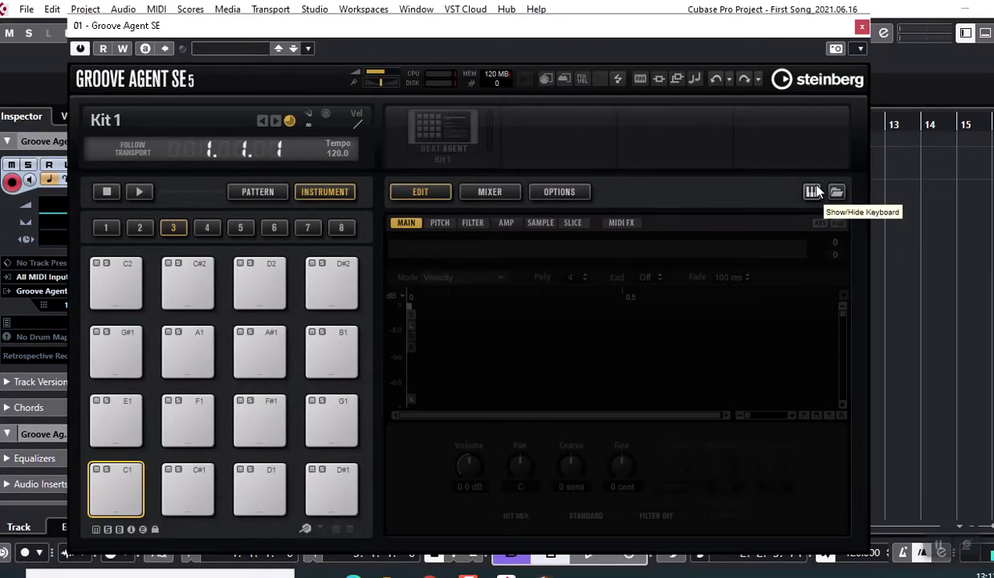
click(767, 24)
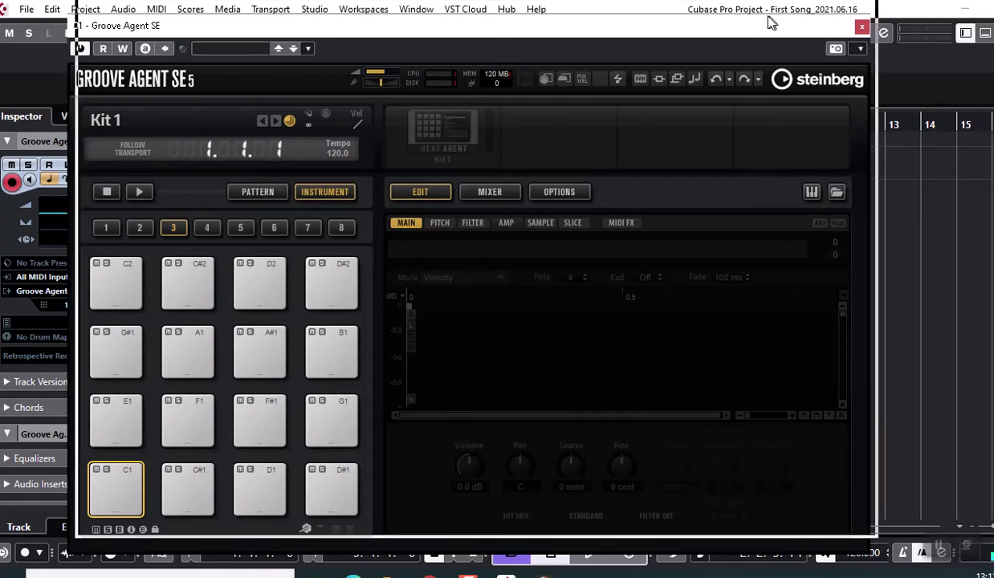
drag(767, 24, 774, 12)
click(818, 180)
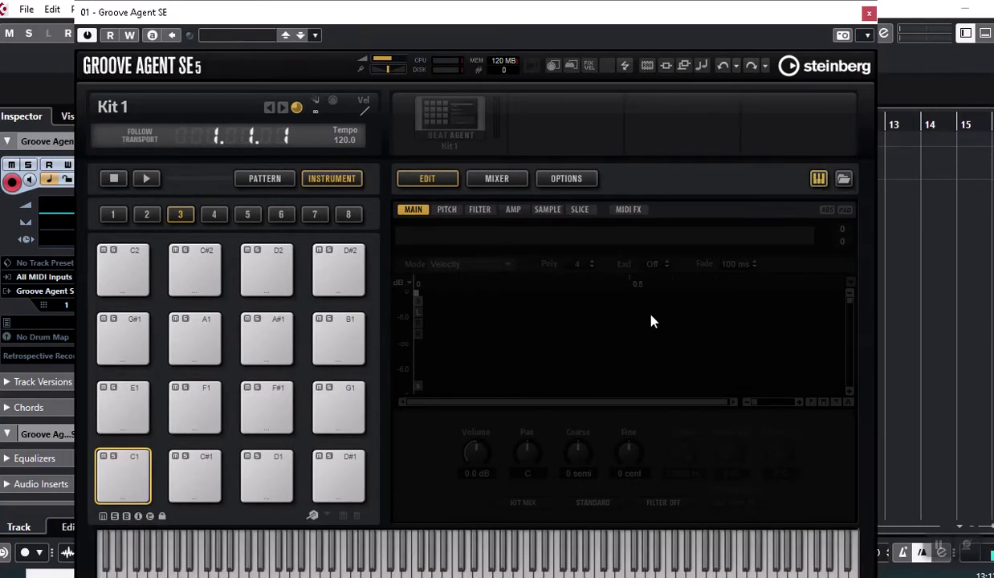
click(818, 179)
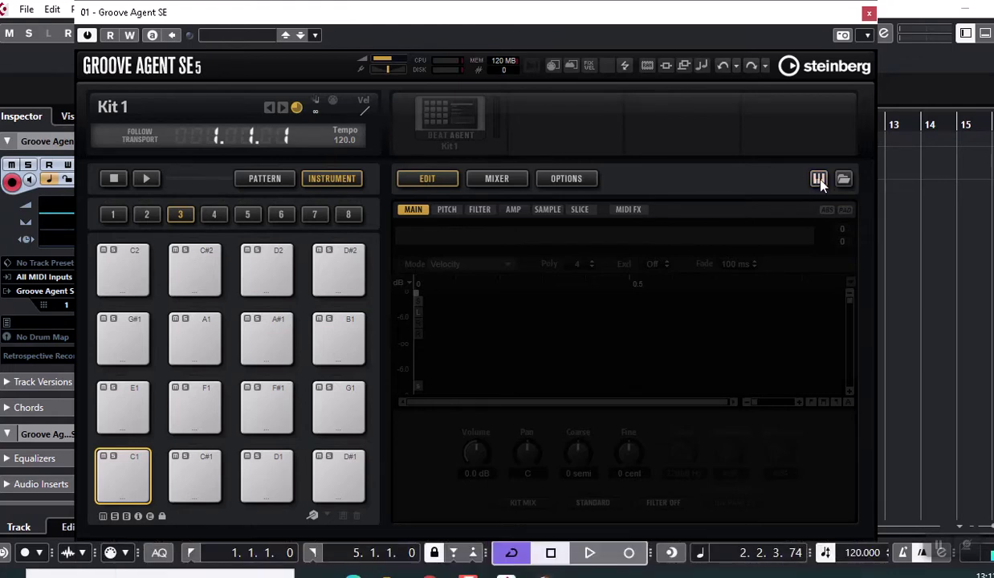
Show the Groove Agent SE kit browser, filter the kits by the Rock/Metal style and load the Bourbon kit.
click(843, 179)
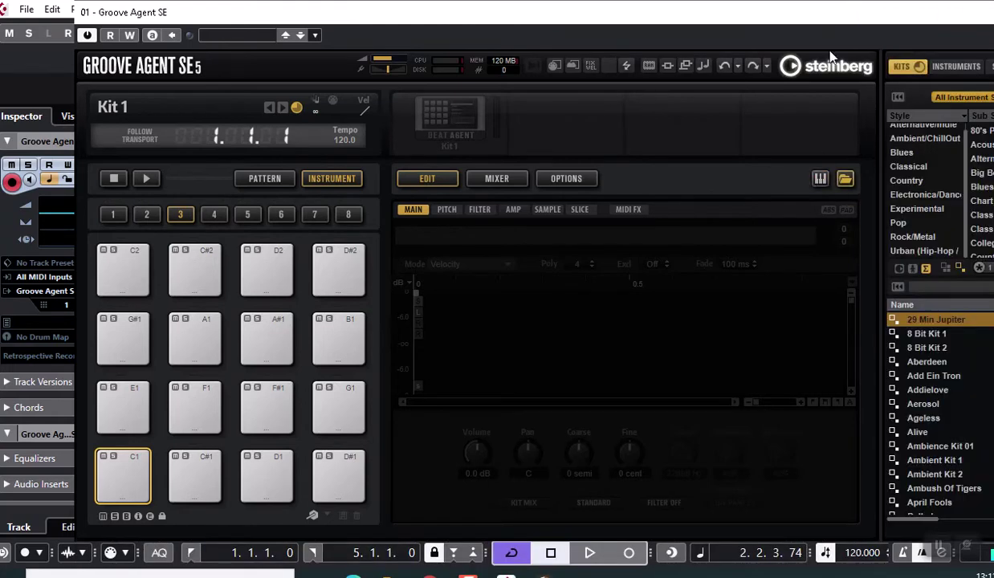
drag(825, 16, 770, 14)
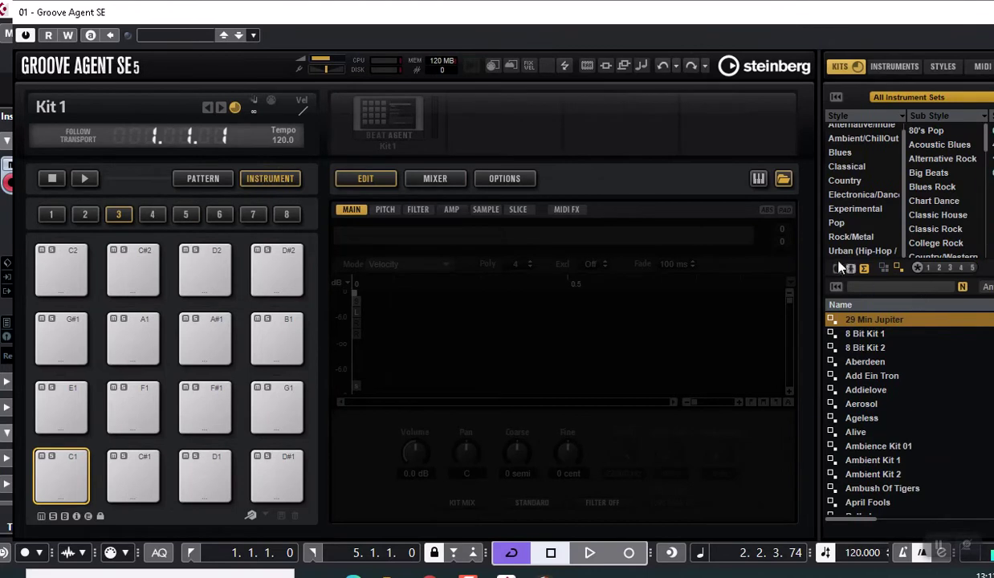
scroll(863, 160, up, 1)
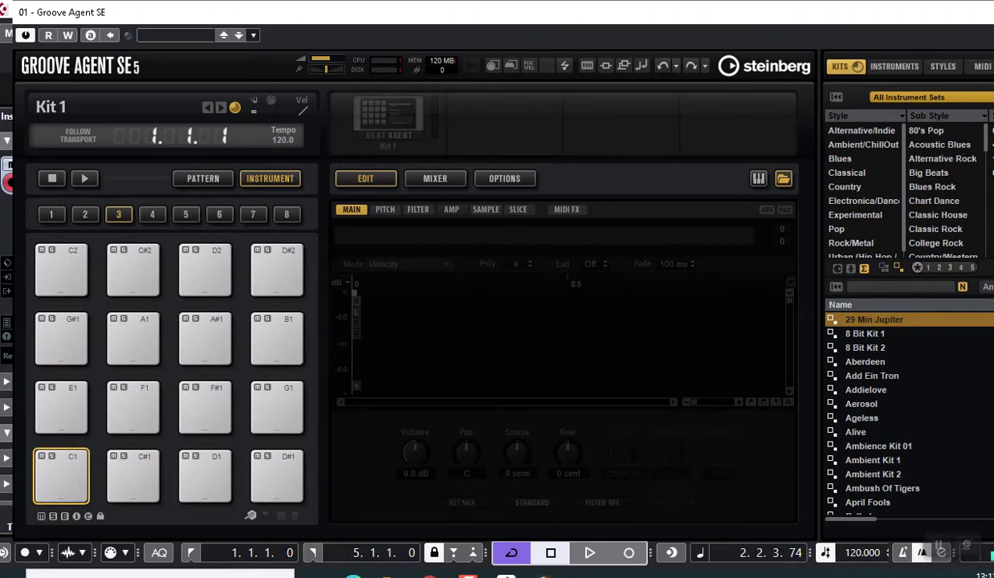
mouse_move(910, 22)
mouse_down()
mouse_move(807, 16)
mouse_move(812, 22)
mouse_up()
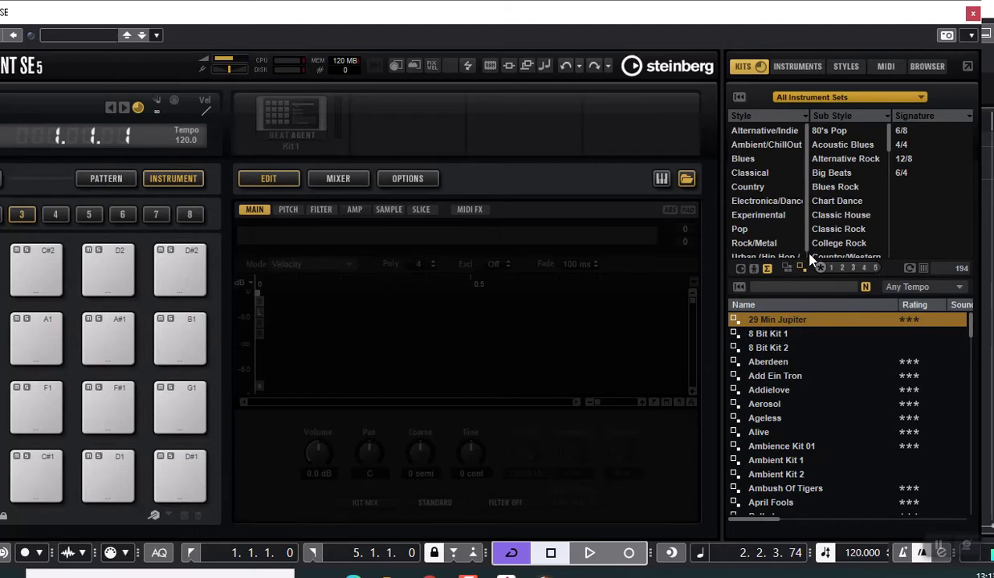
click(748, 242)
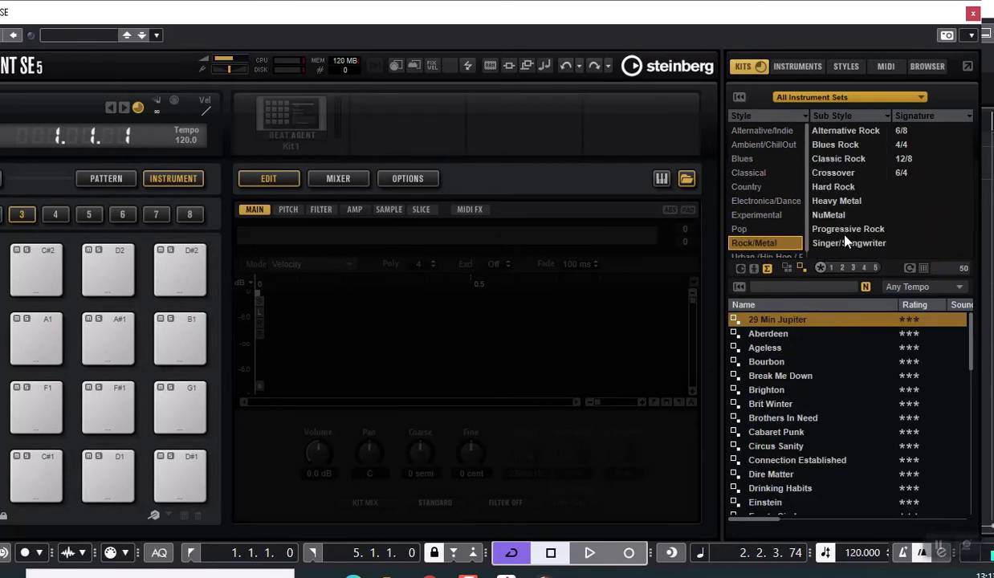
click(767, 362)
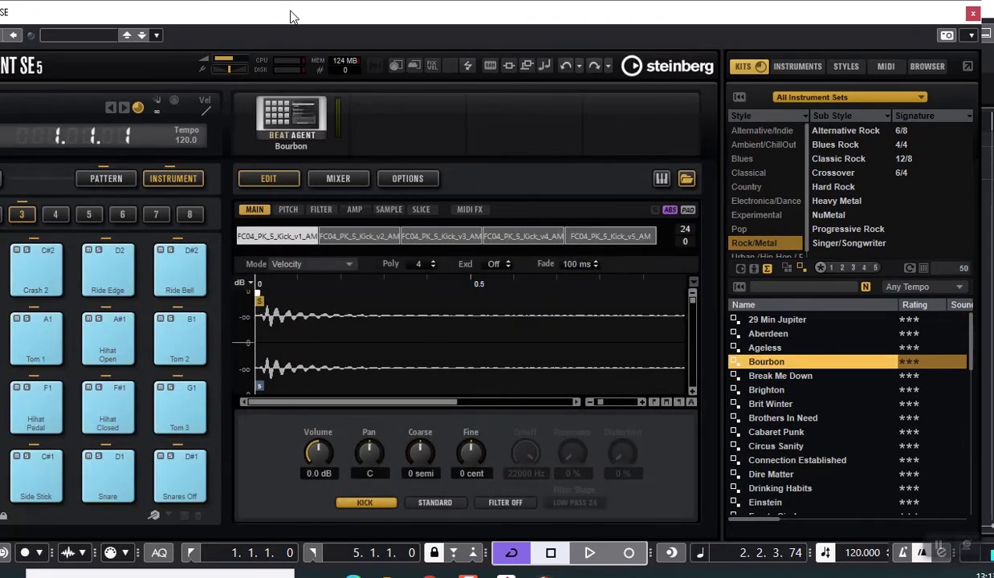
Display the Bourbon kit's pattern pads and move the Groove Agent SE window aside to expose the project timeline.
drag(290, 12, 482, 20)
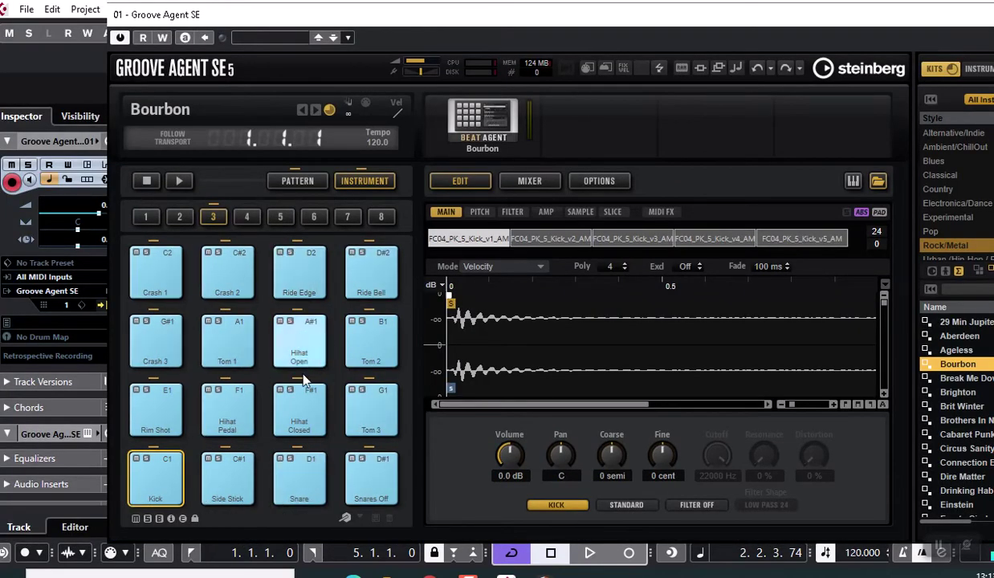
click(302, 182)
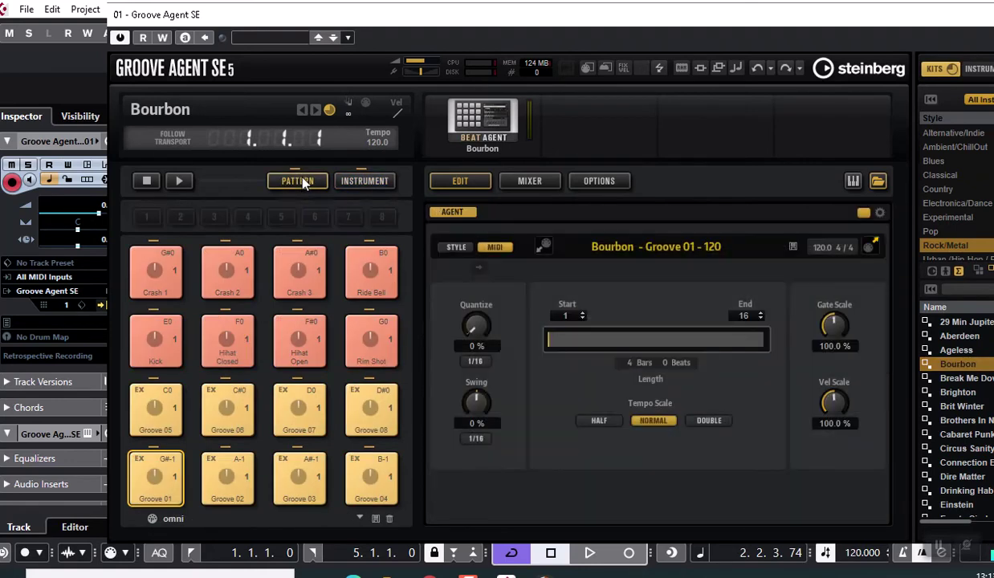
drag(349, 7, 950, 30)
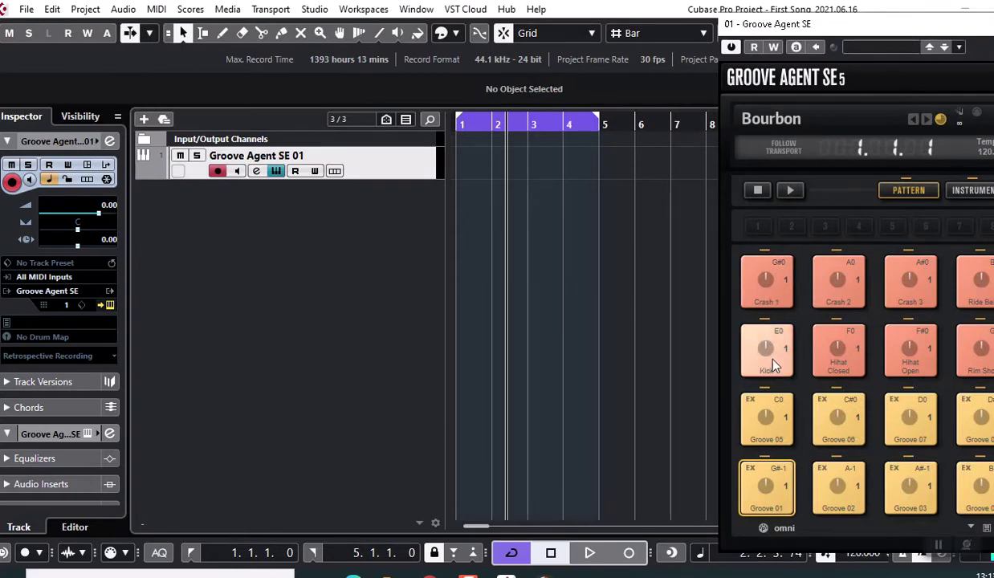
Audition the Bourbon patterns Groove 01, Groove 06, Kick, Hihat Closed, Hihat Open, Groove 05 and Groove 02.
click(771, 489)
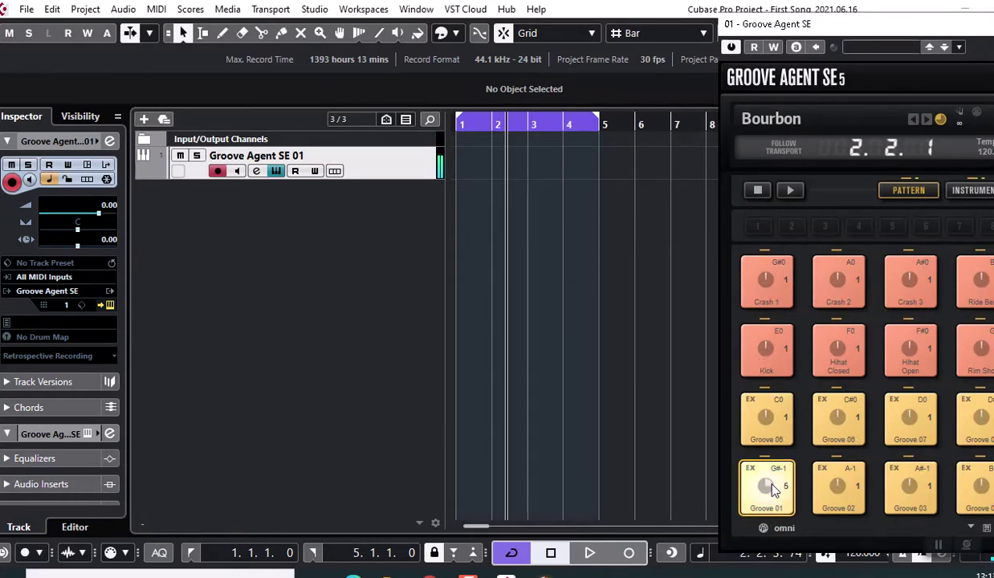
click(840, 429)
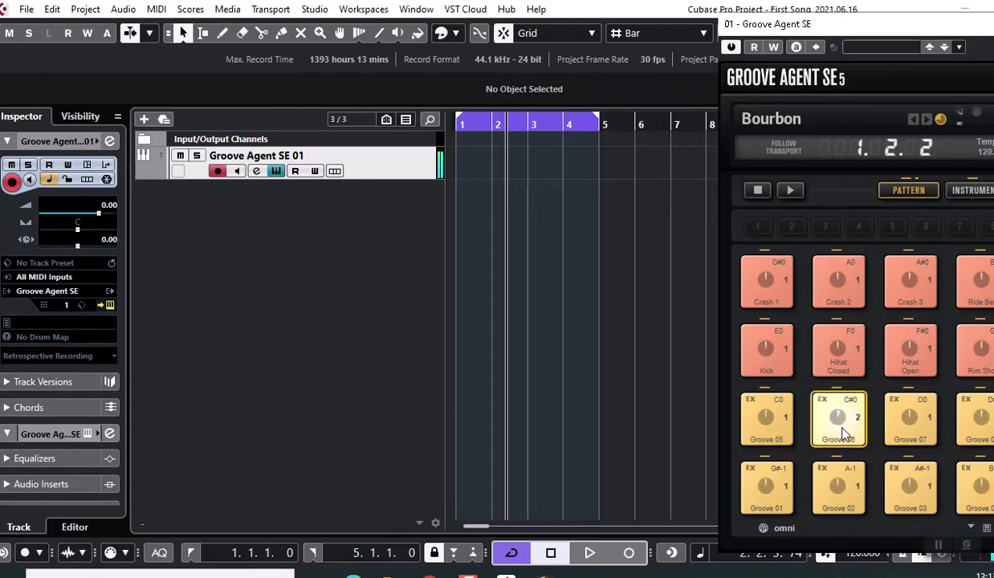
click(765, 361)
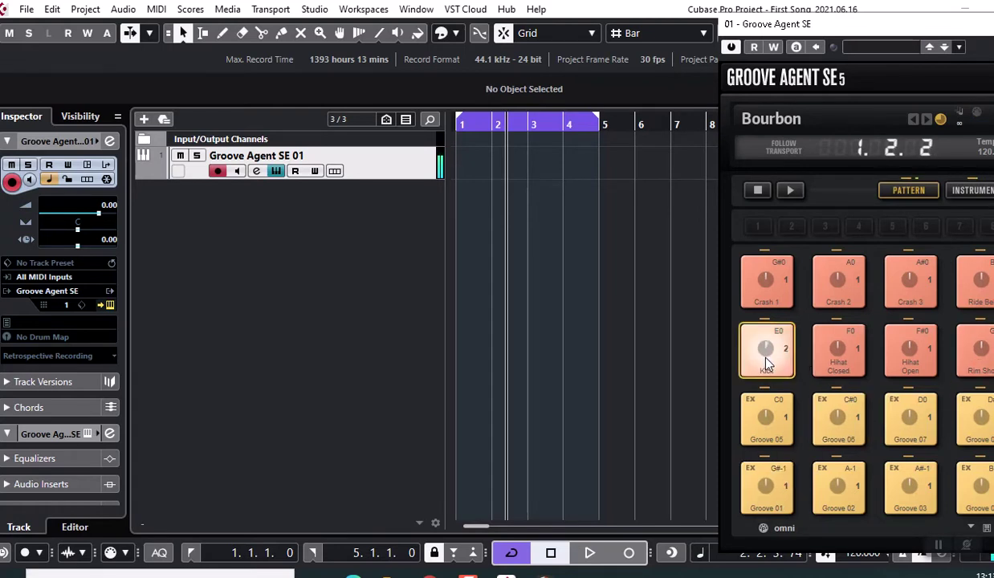
click(837, 350)
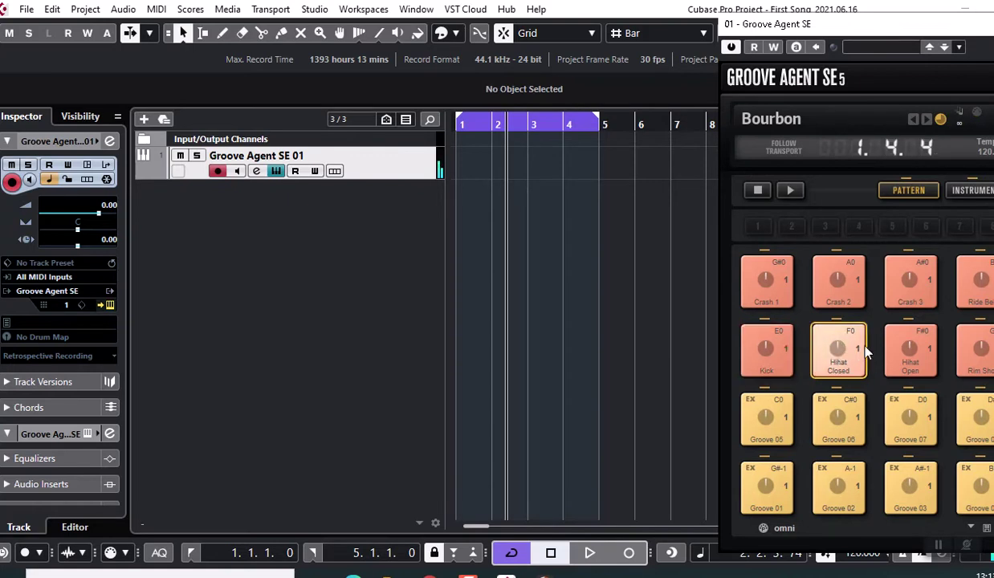
drag(891, 350, 907, 342)
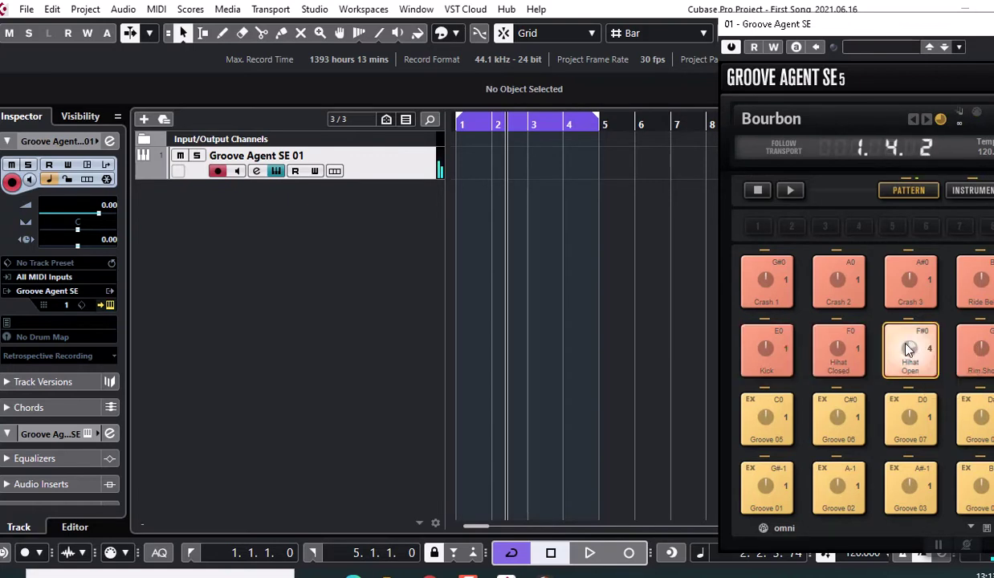
click(764, 417)
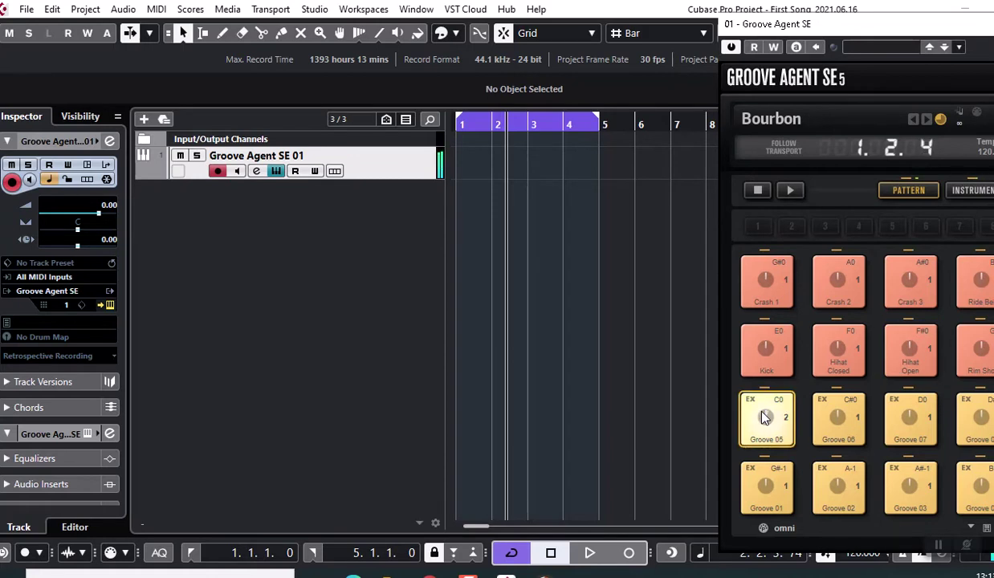
click(838, 486)
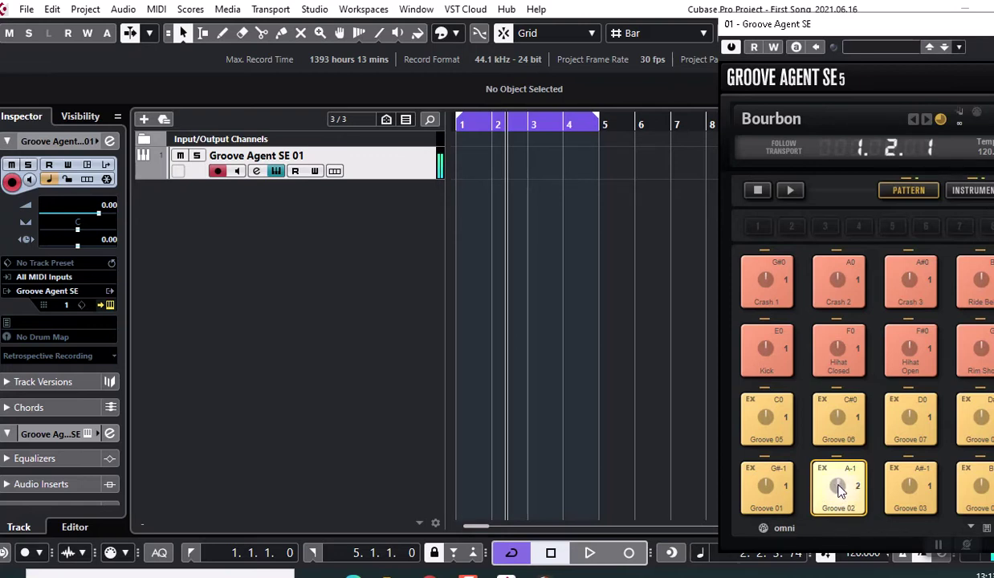
Place the Groove 02 pattern on the Groove Agent SE 01 track at bar 1 and close the instrument window.
drag(835, 485, 569, 168)
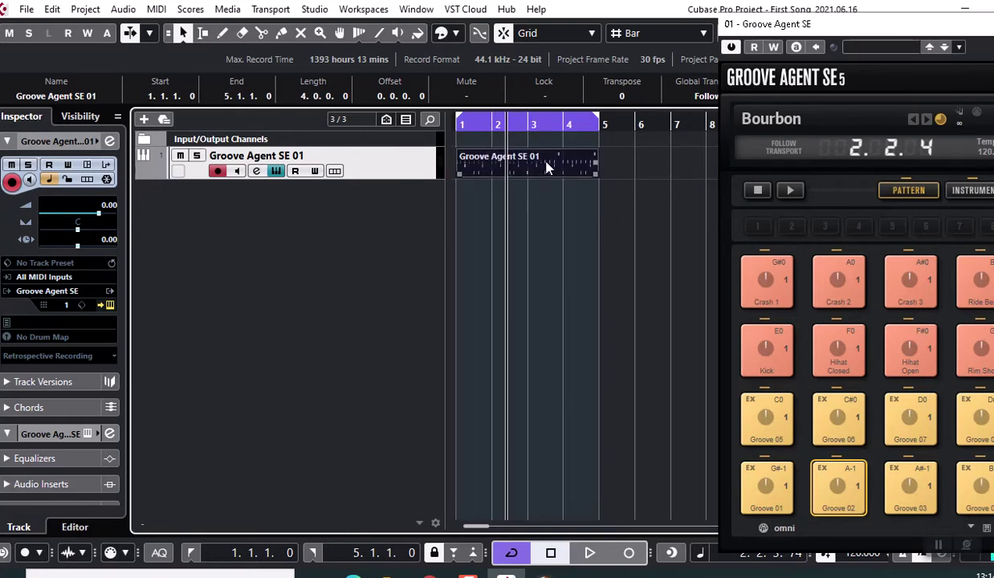
drag(854, 22, 24, 32)
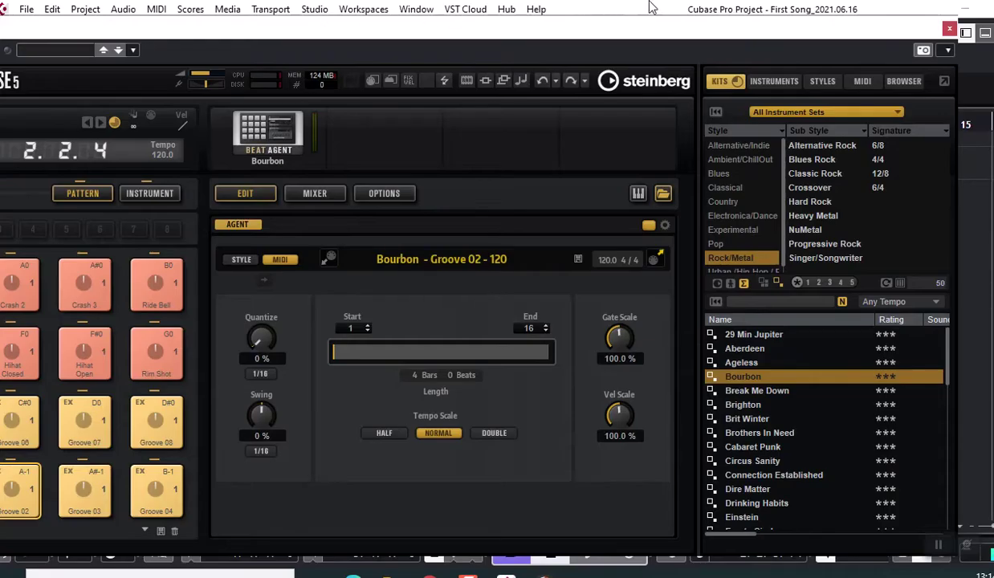
click(949, 29)
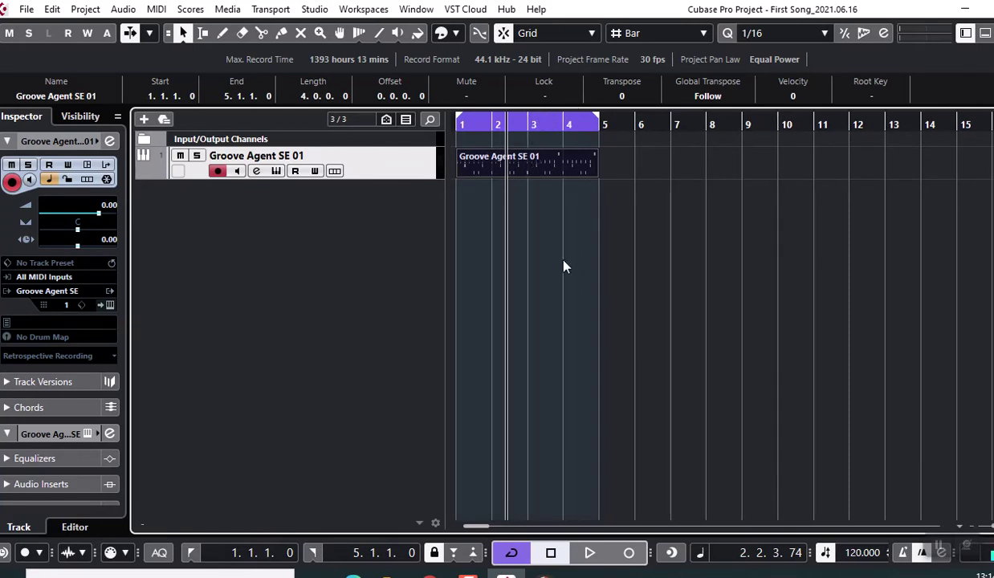
Turn cycle mode off and duplicate the four-bar drum part twice so the copies fill bars 5 to 13.
click(512, 552)
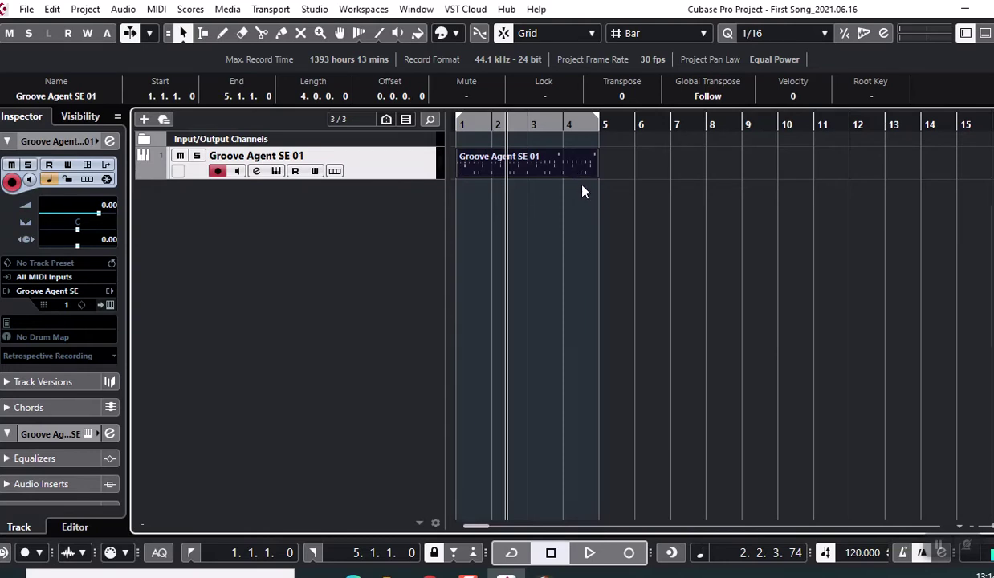
key(ctrl+d)
key(ctrl+d)
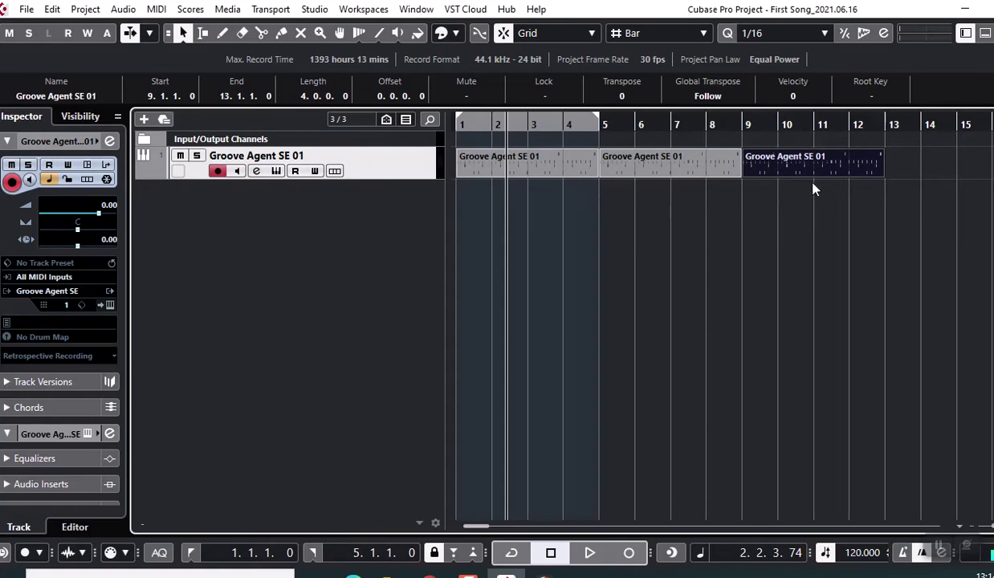
Set the locators around all three drum parts and play them back briefly with cycle mode on.
drag(865, 227, 474, 157)
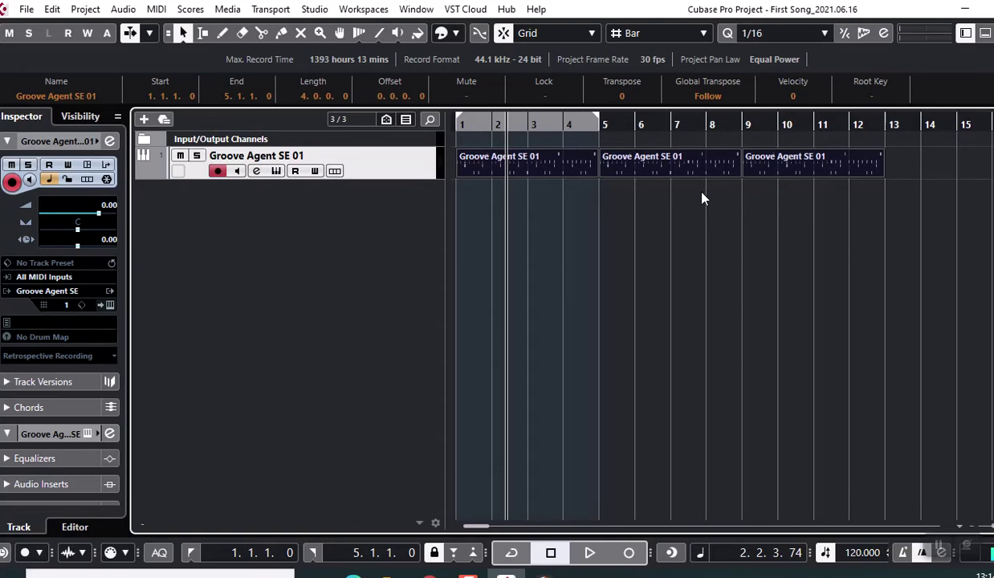
key(p)
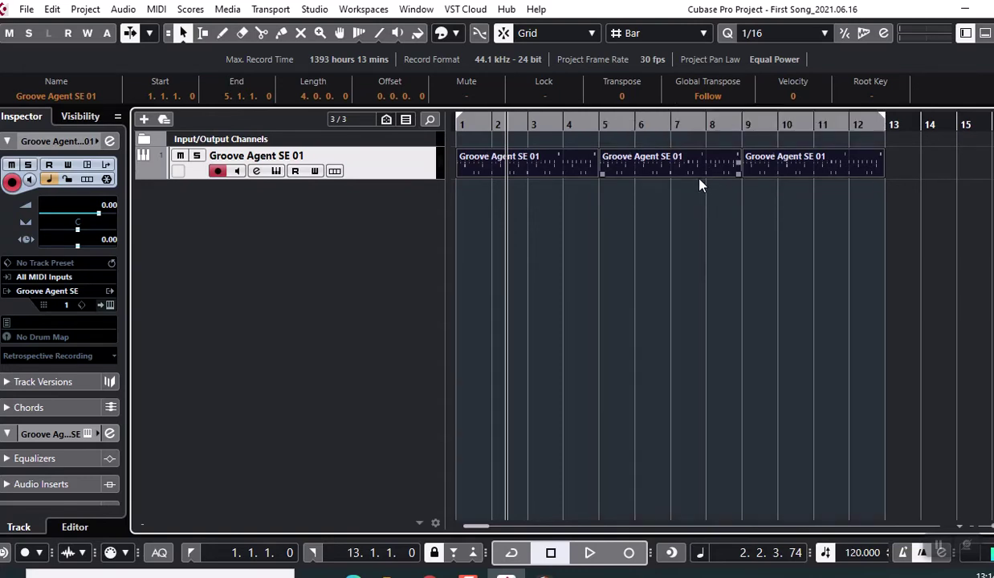
click(511, 553)
click(589, 553)
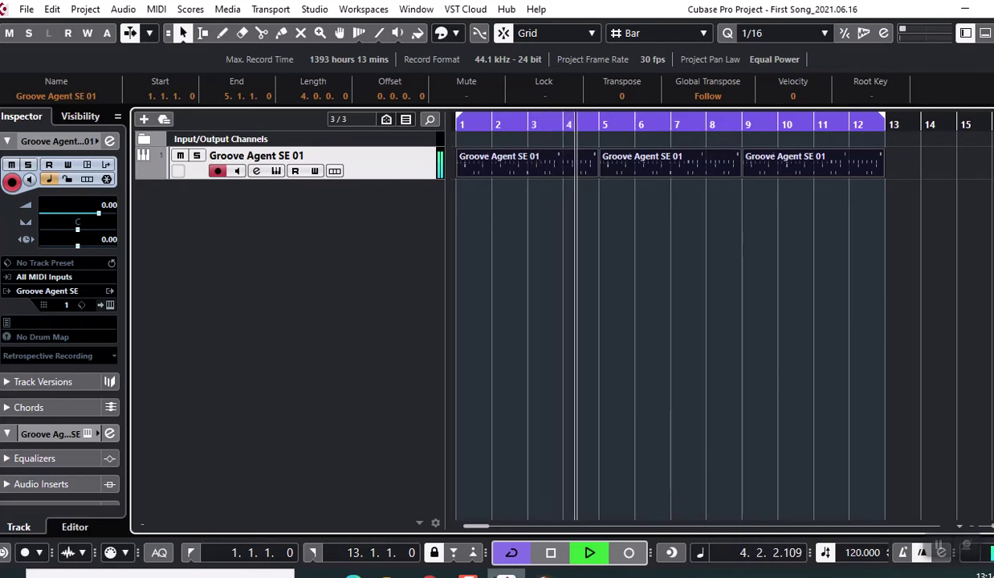
click(582, 552)
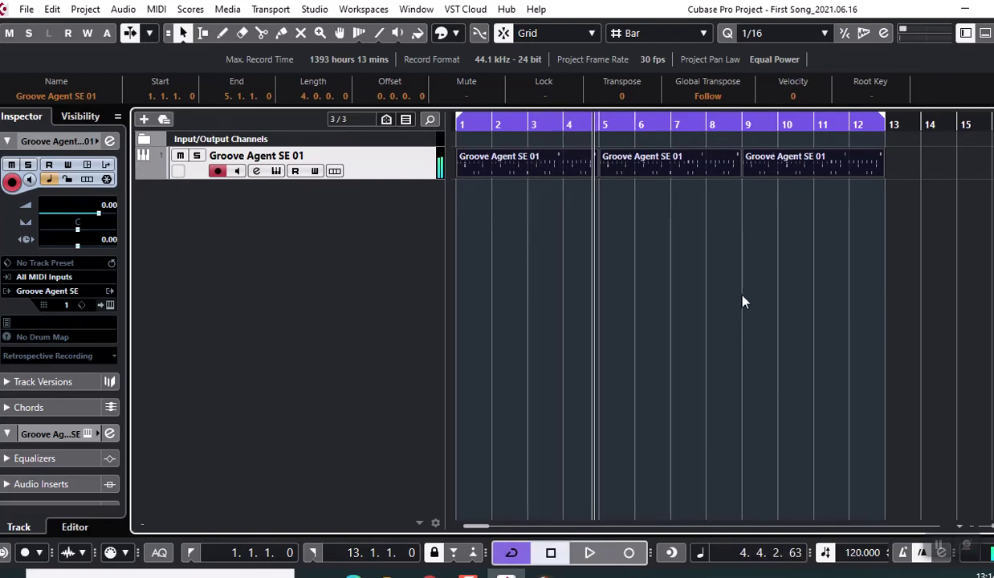
Set the locators around only the first drum part, from bar 1 to bar 5.
click(718, 282)
click(550, 172)
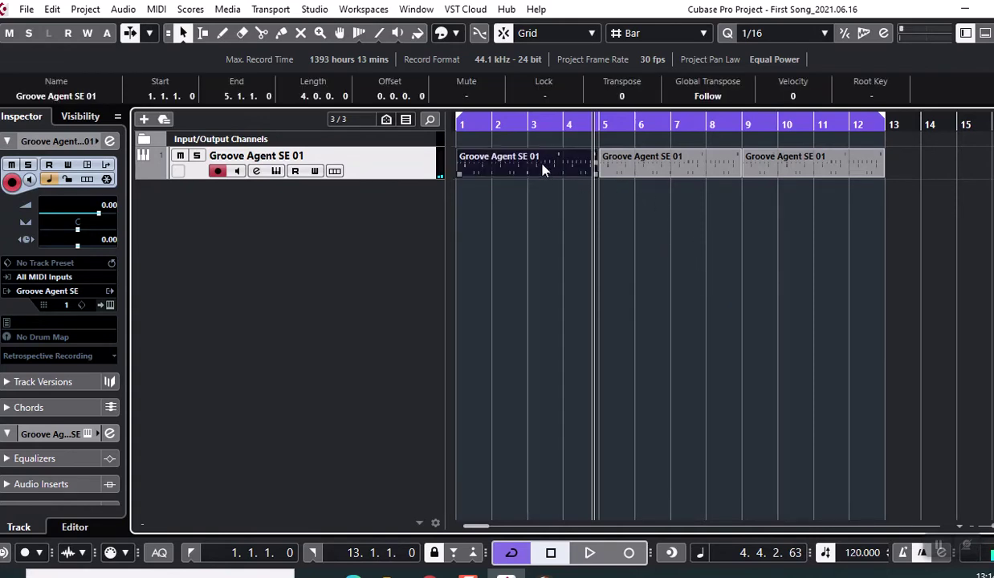
key(p)
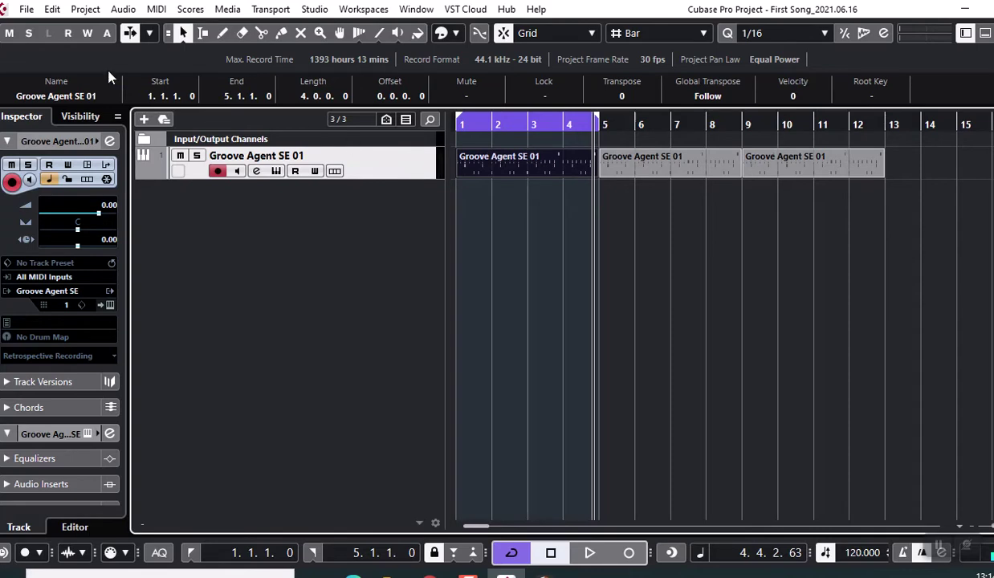
click(30, 10)
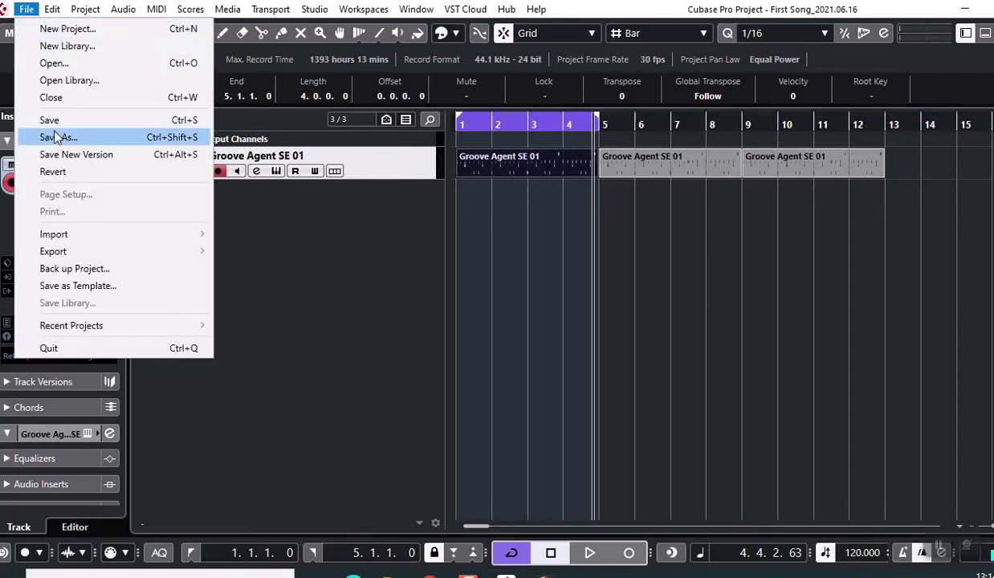
key(Escape)
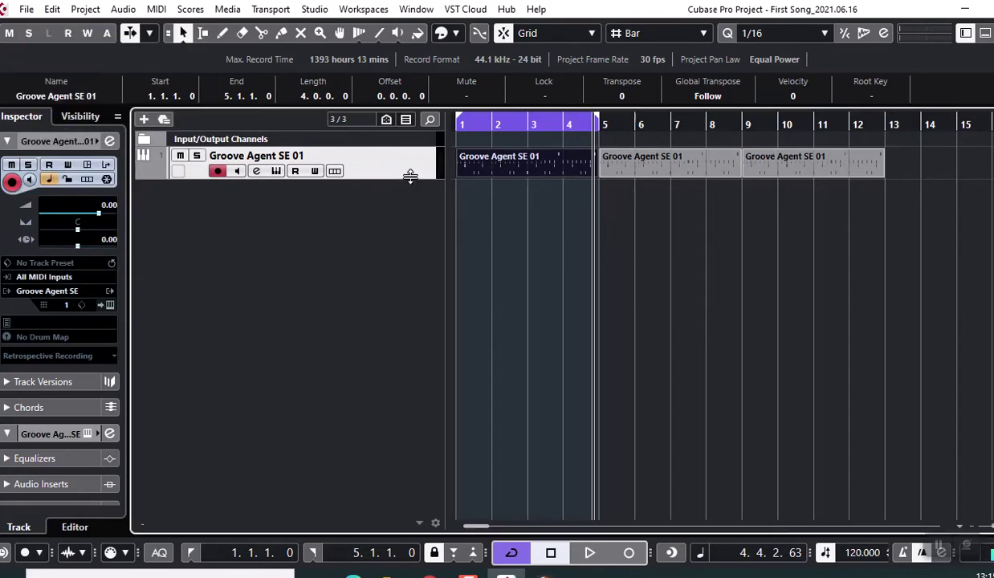
Add one instrument track with Komplete Kontrol as its instrument, routed to Stereo Out.
right_click(403, 169)
mouse_move(443, 186)
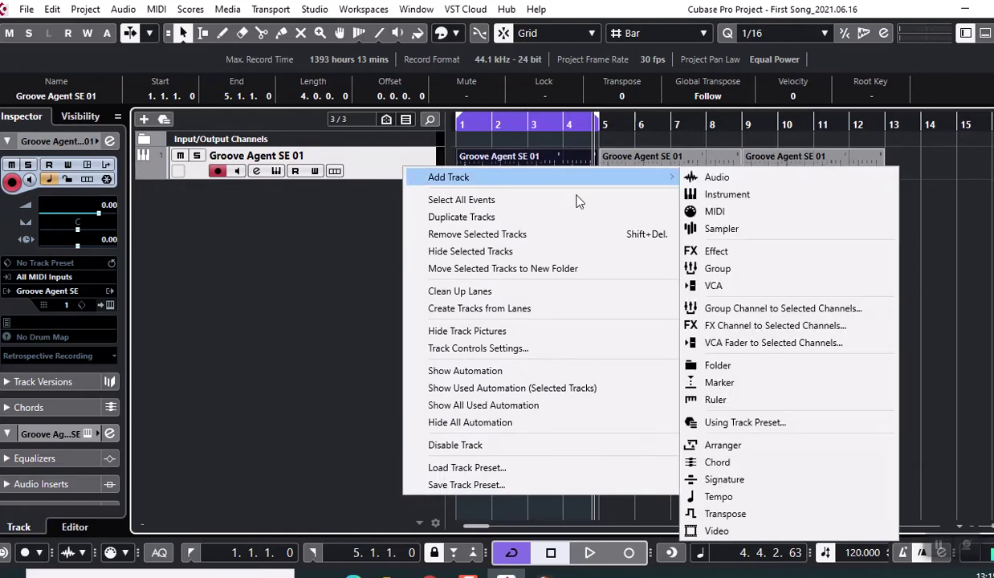
click(701, 194)
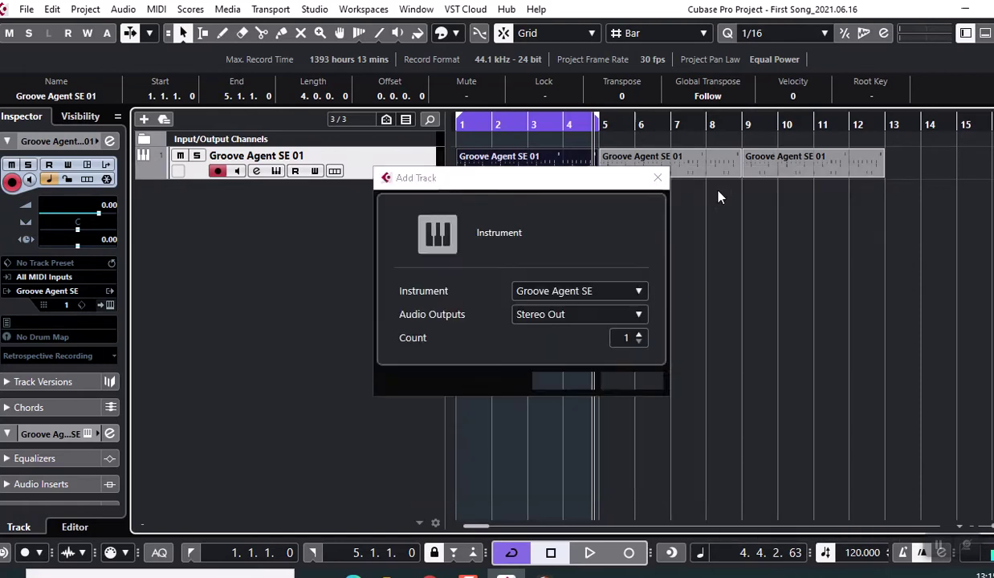
click(631, 291)
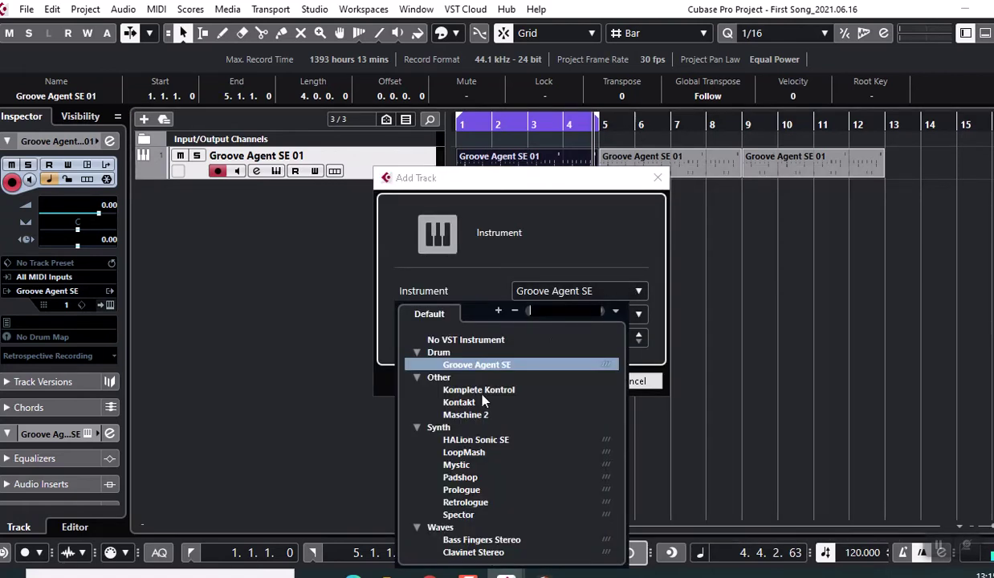
click(470, 388)
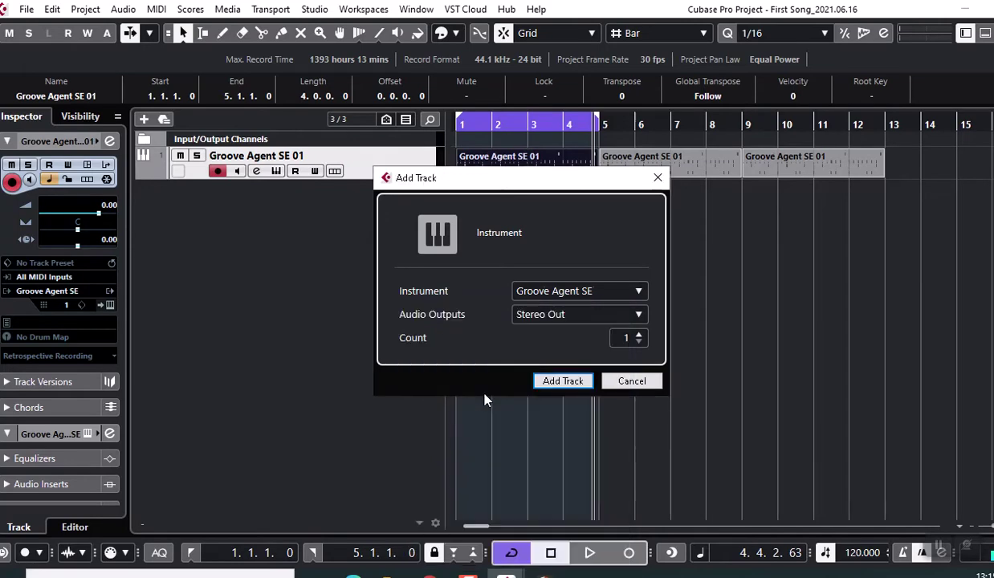
click(562, 382)
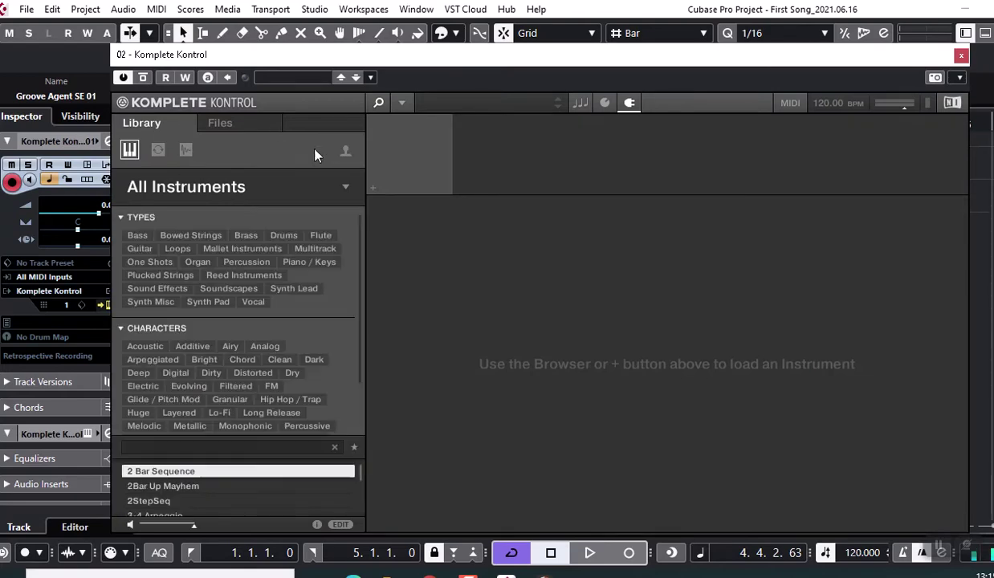
Dismiss the Komplete Kontrol welcome guide and choose the Electric Vintage guitar library from the instrument browser.
click(344, 187)
scroll(291, 334, down, 3)
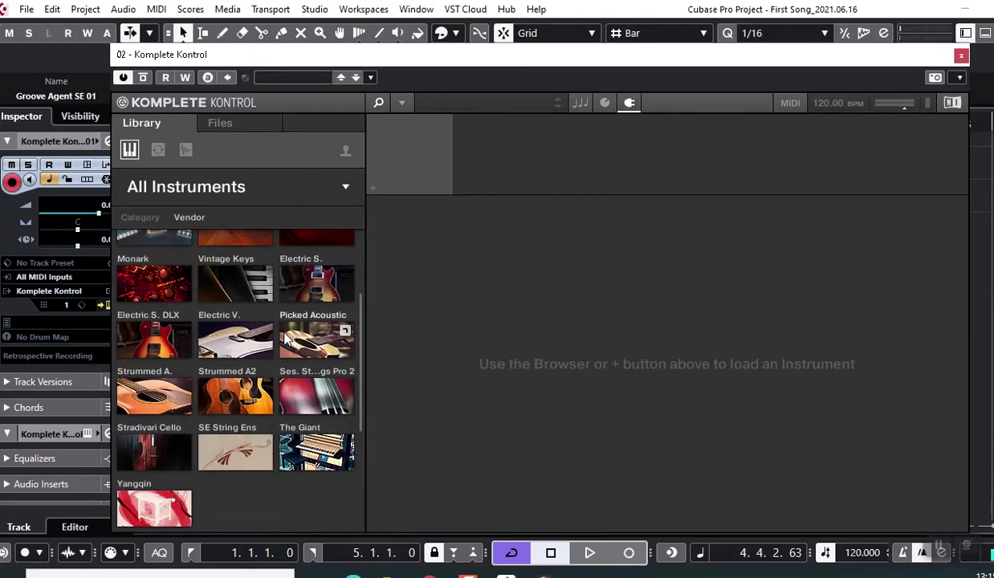
click(255, 322)
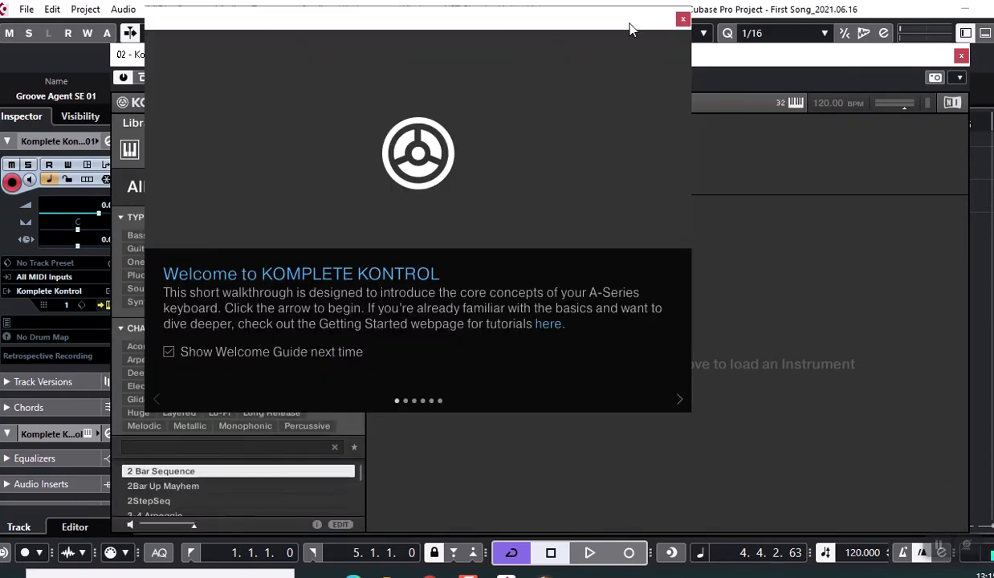
click(682, 22)
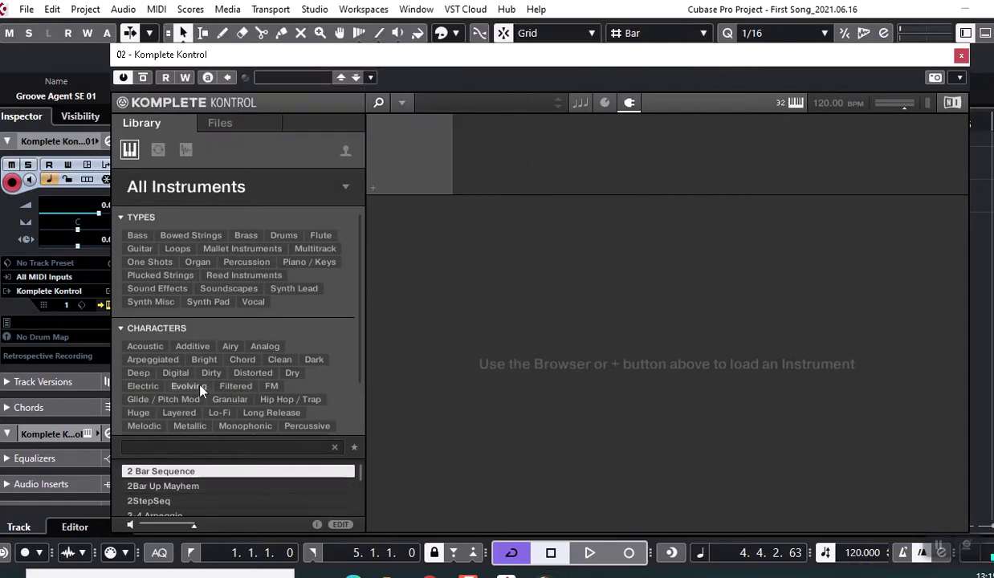
click(344, 190)
click(231, 347)
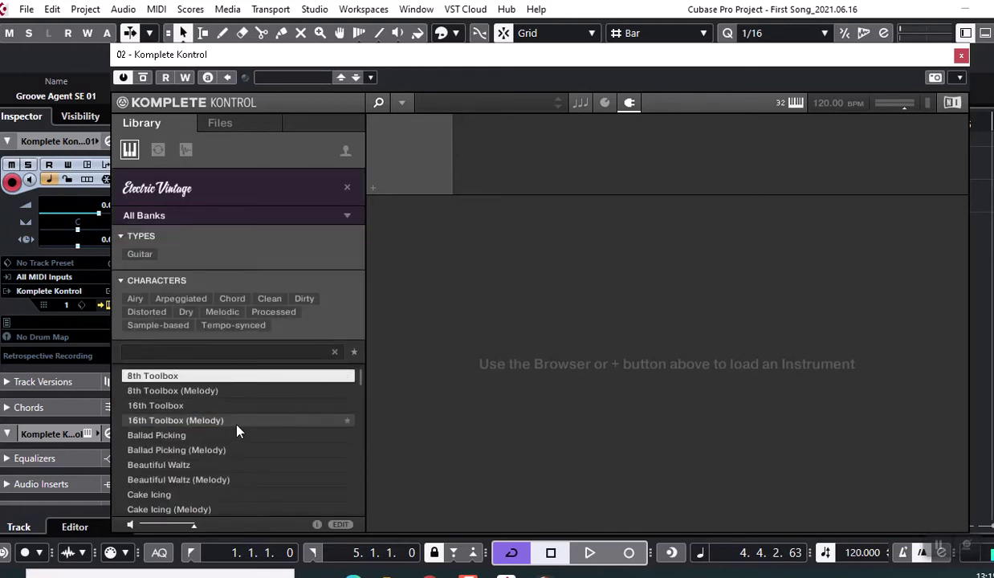
Load the California preset from the Electric Vintage library and close the instrument window.
scroll(226, 436, down, 1)
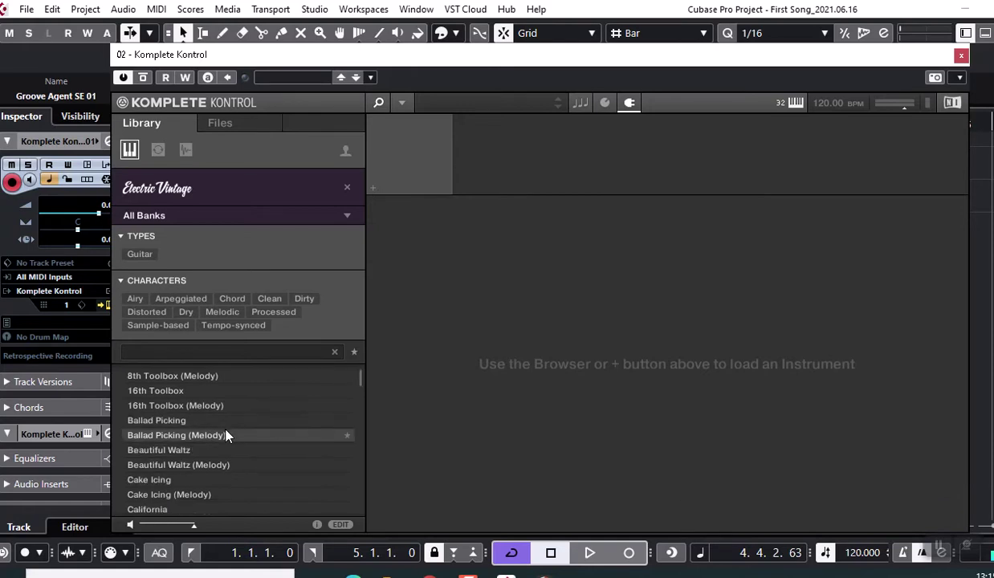
scroll(225, 436, down, 2)
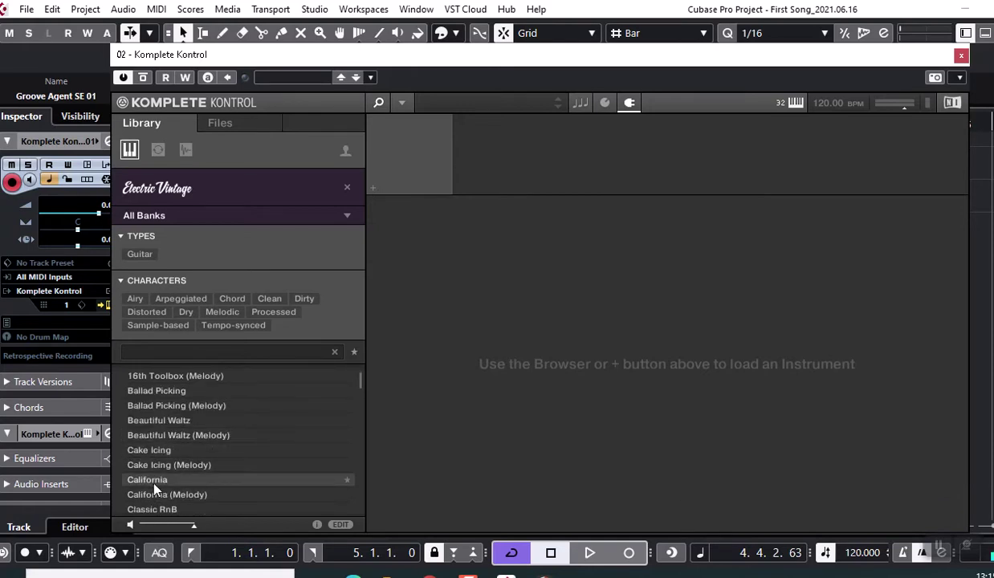
click(155, 484)
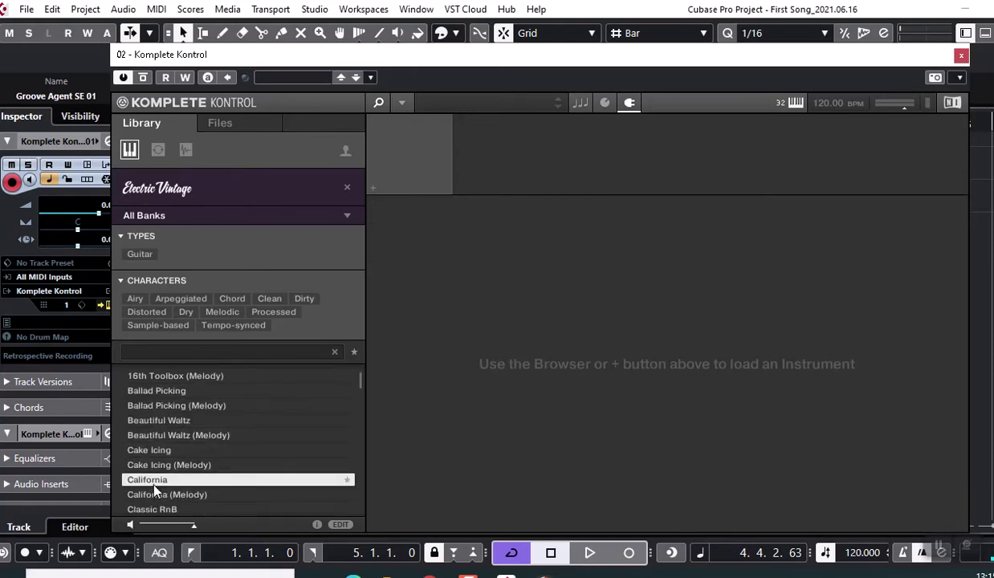
double_click(155, 485)
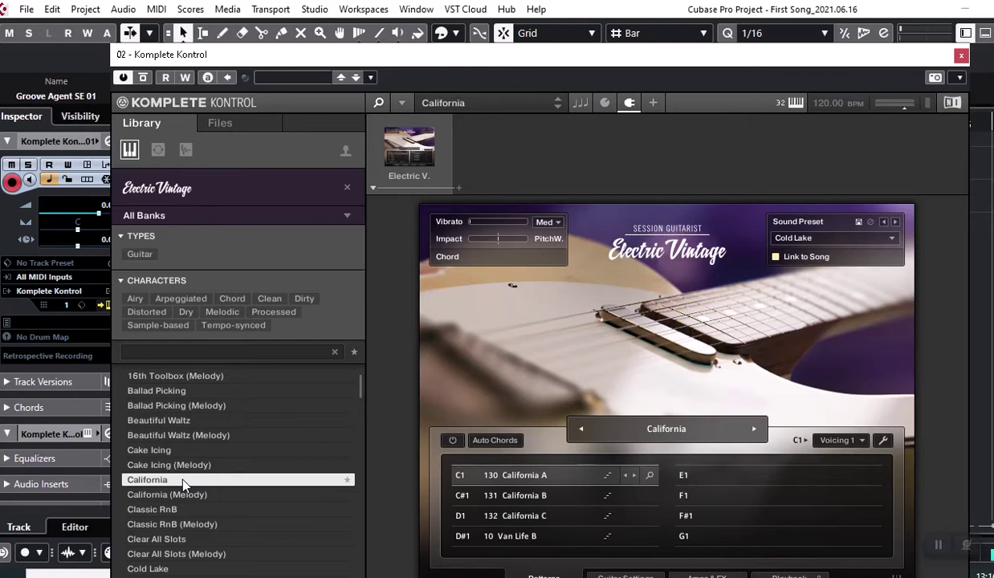
click(961, 56)
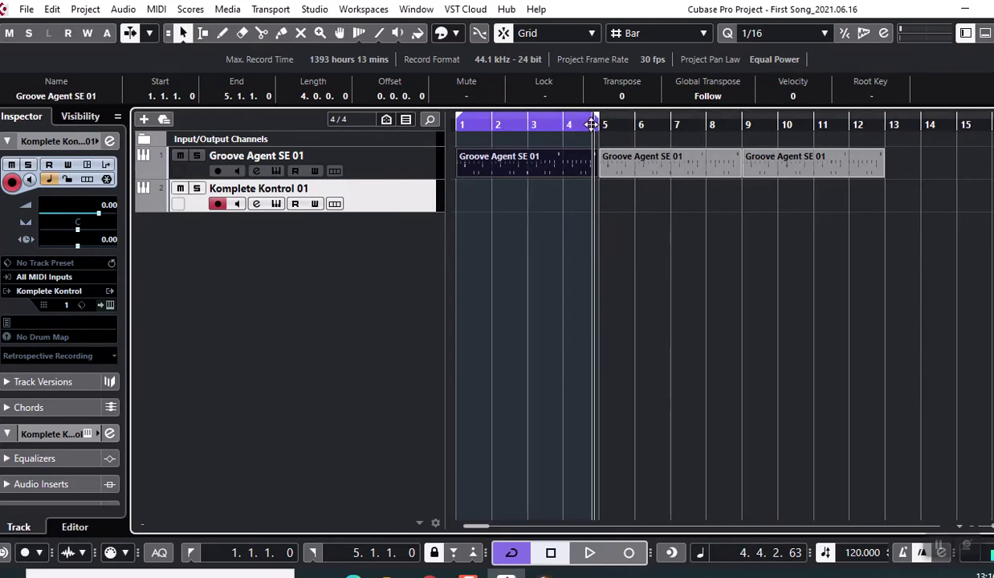
Record a four-bar part on the Komplete Kontrol 01 track from bar 1 to bar 5.
click(473, 123)
key(Home)
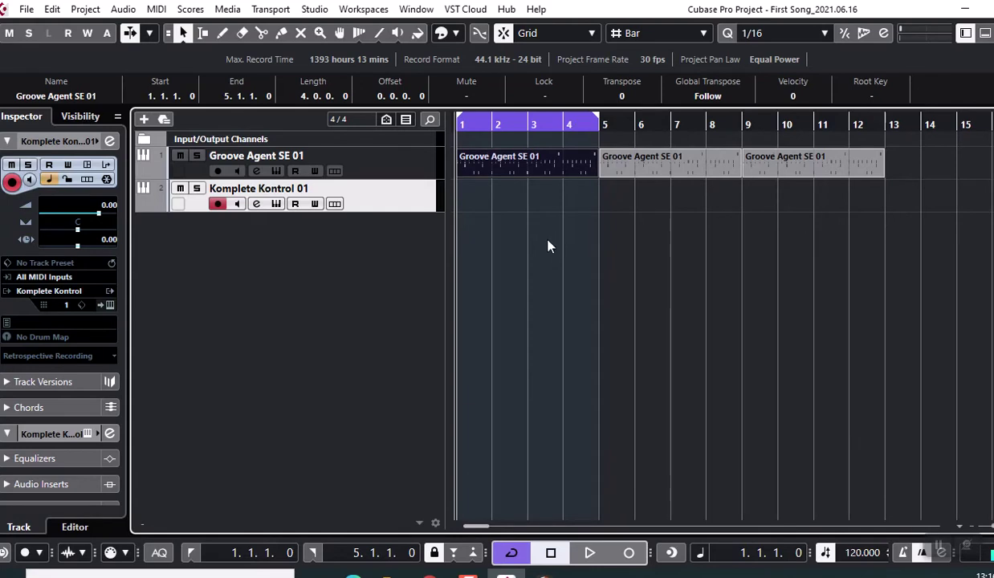
click(630, 553)
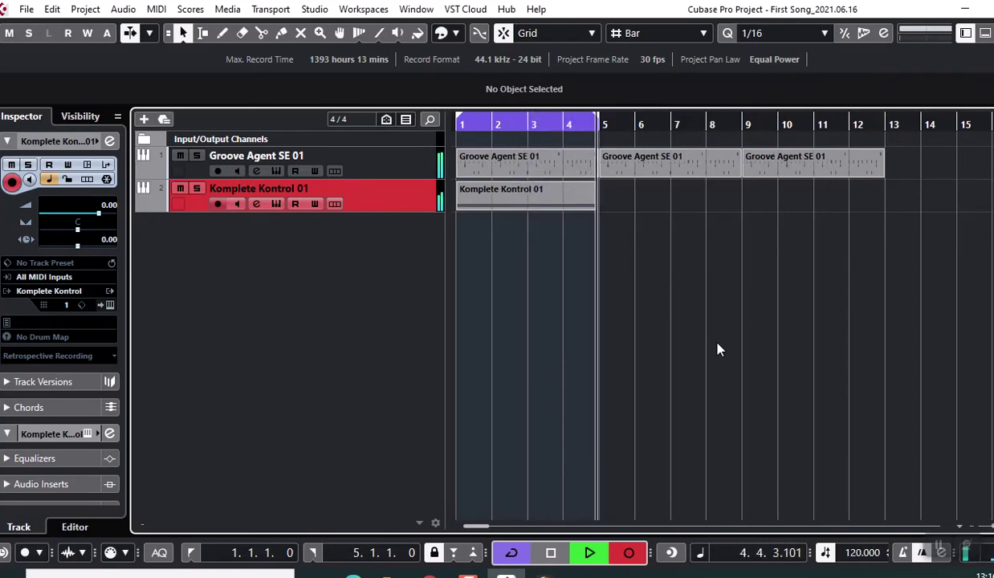
click(551, 554)
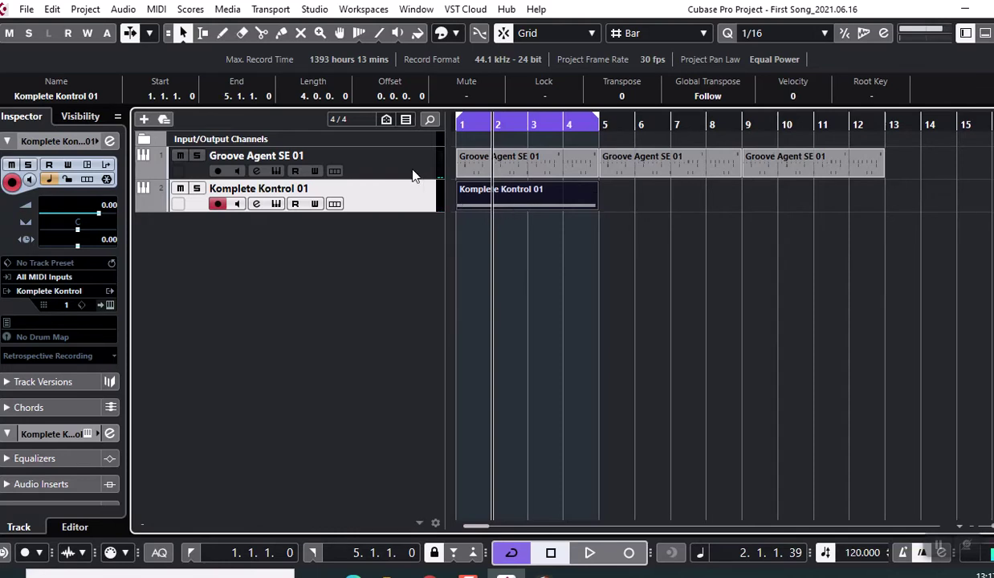
Try shifting the third drum part slightly on the Bar grid, and change the grid type to Beat.
click(595, 207)
click(673, 36)
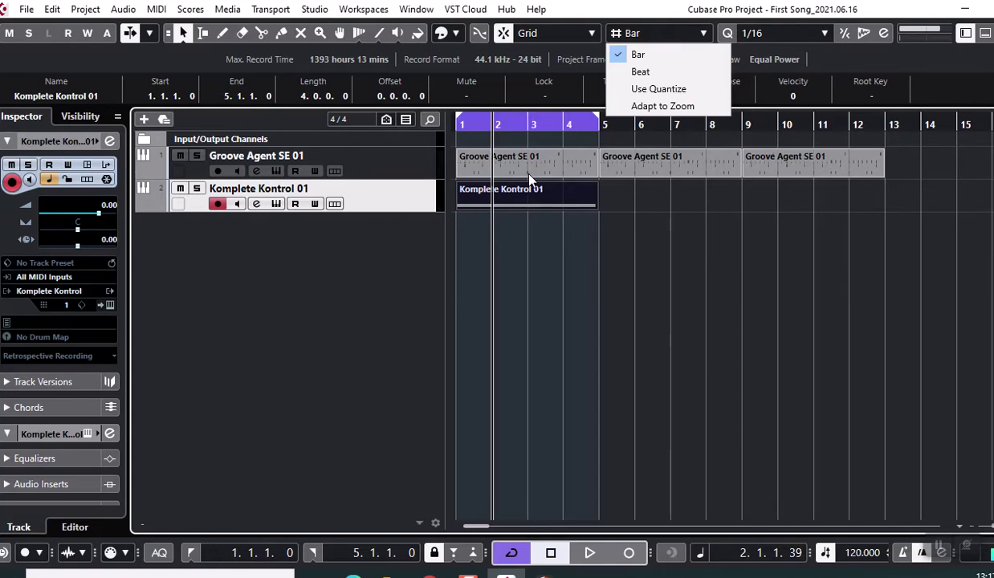
click(689, 167)
mouse_move(769, 159)
mouse_down()
mouse_move(866, 168)
mouse_move(783, 160)
mouse_up()
click(632, 36)
click(639, 70)
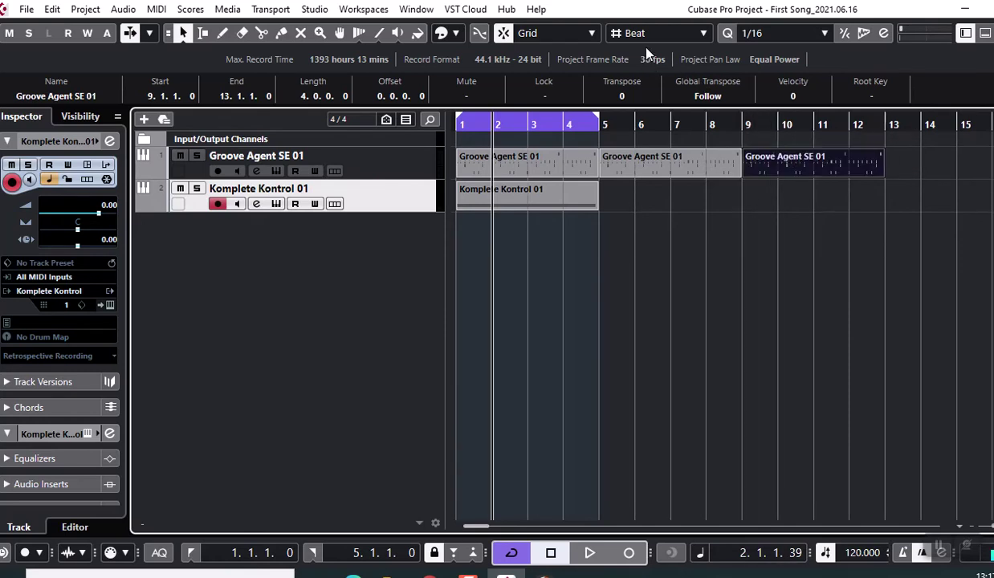
Set the grid type to Use Quantize, move the third drum part to 9.1.4.0 and view the quantize presets.
click(616, 34)
click(620, 90)
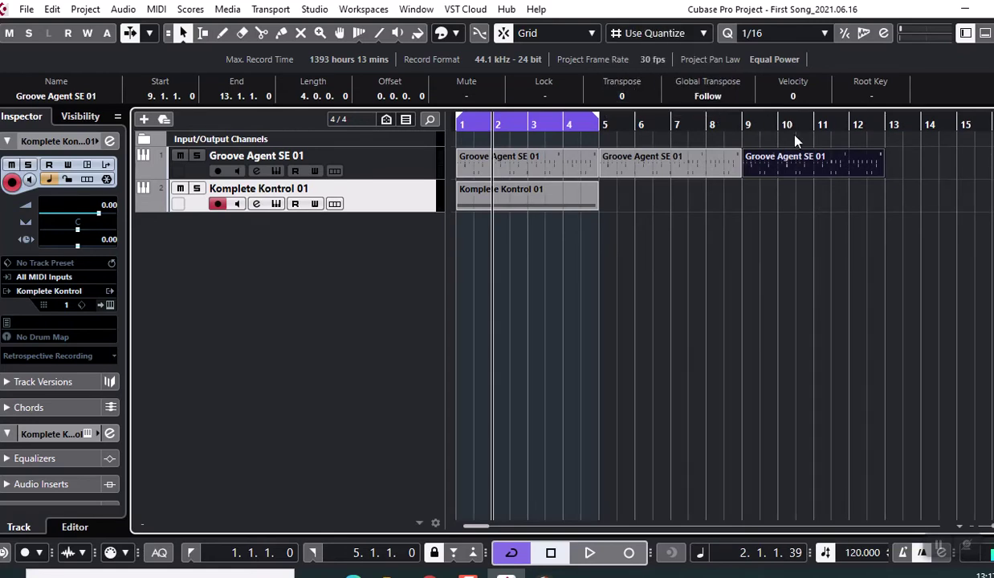
mouse_move(772, 164)
mouse_down()
mouse_move(794, 162)
mouse_move(777, 163)
mouse_up()
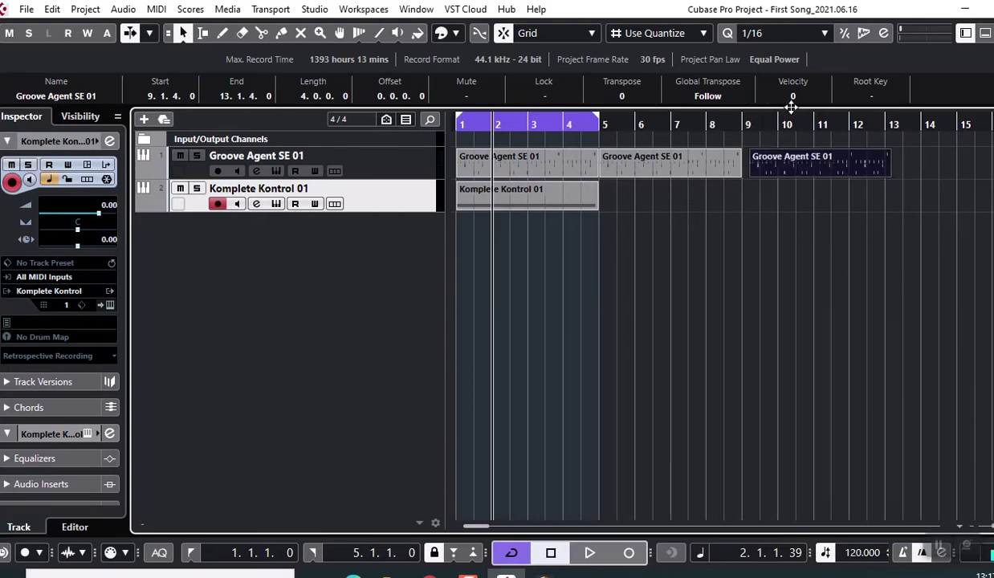
click(742, 33)
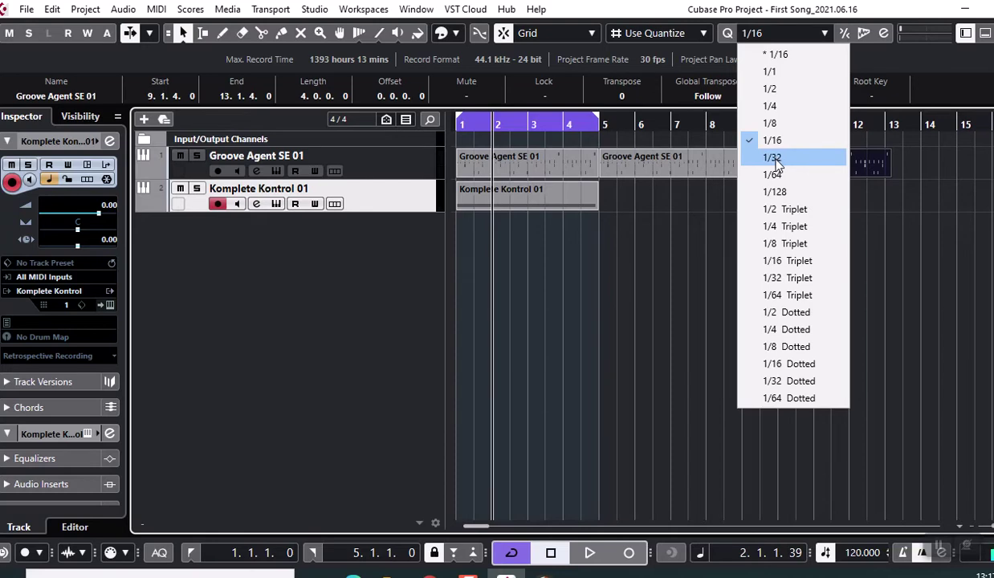
click(686, 201)
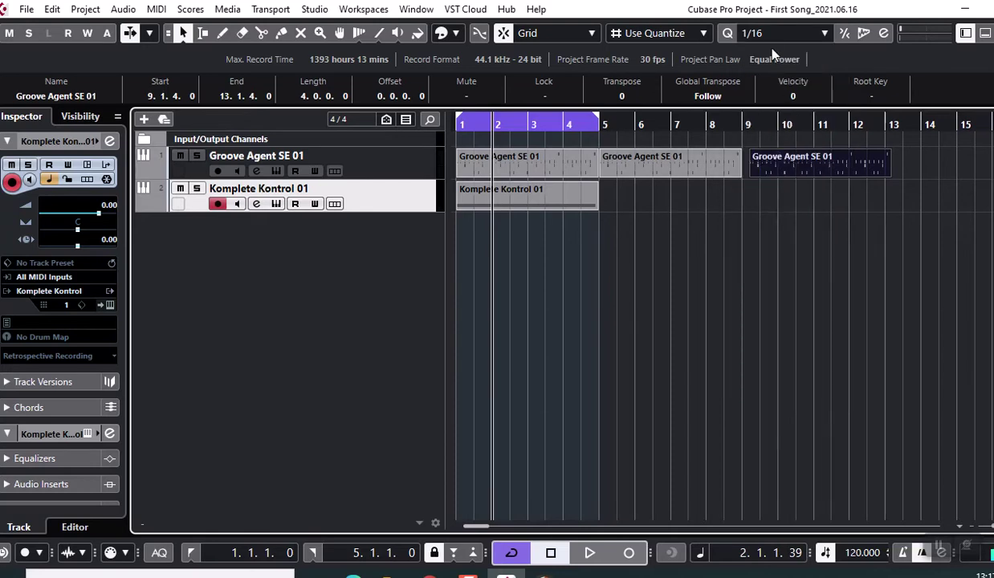
Set the grid type back to Bar and return the third drum part to the start of bar 9.
click(660, 35)
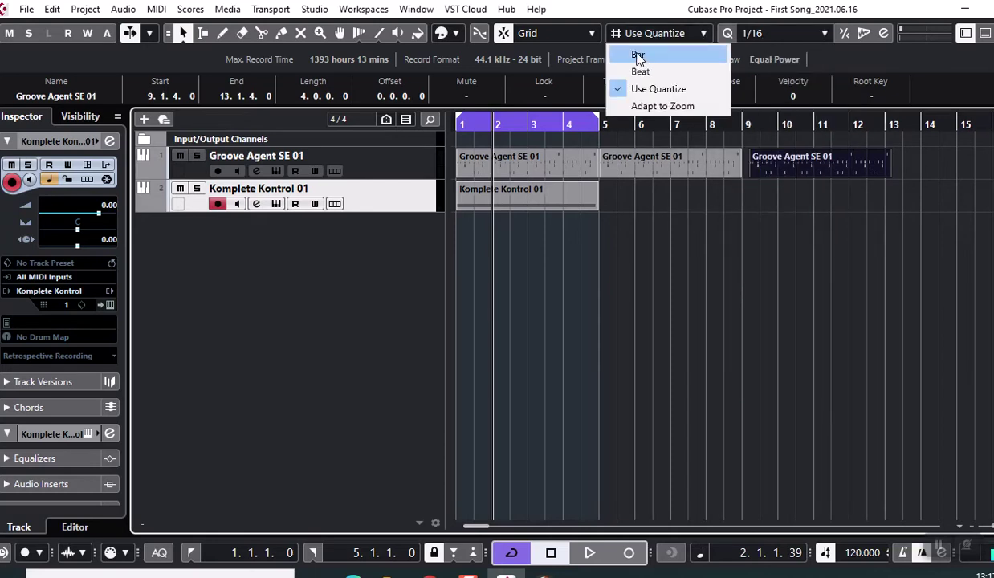
click(638, 56)
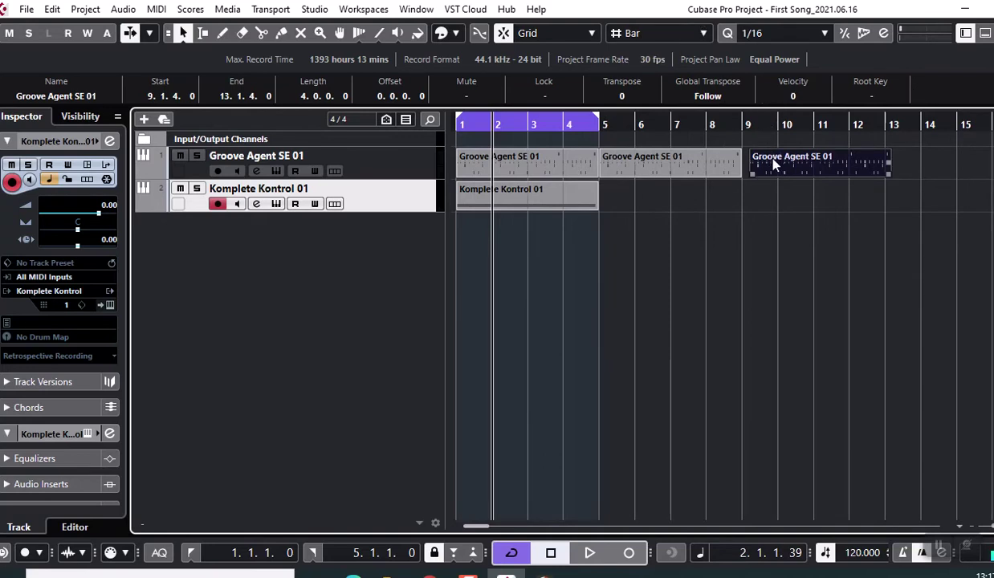
drag(774, 164, 742, 146)
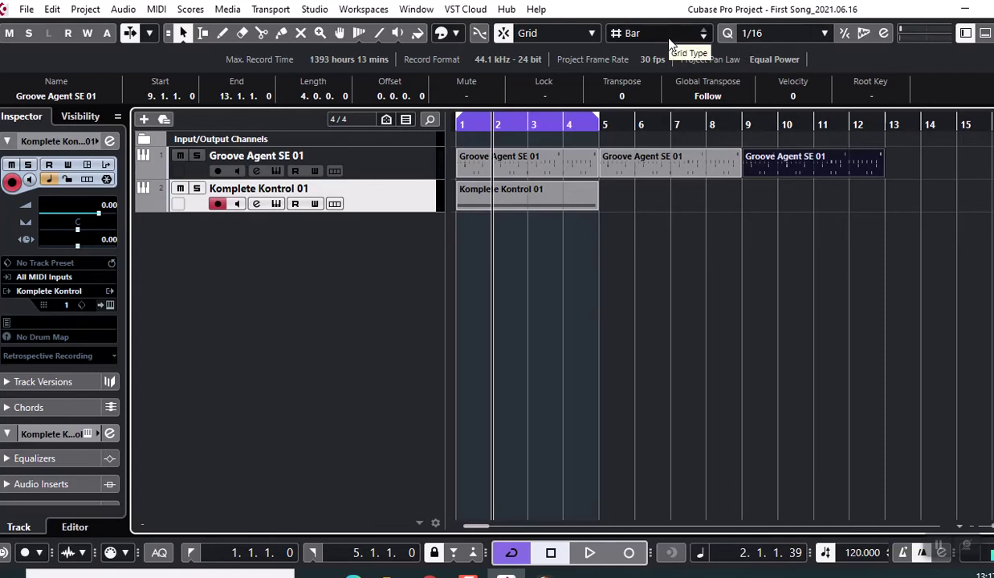
Set the locators around the second drum part and record a Komplete Kontrol 01 part from bar 5 to bar 9.
click(562, 200)
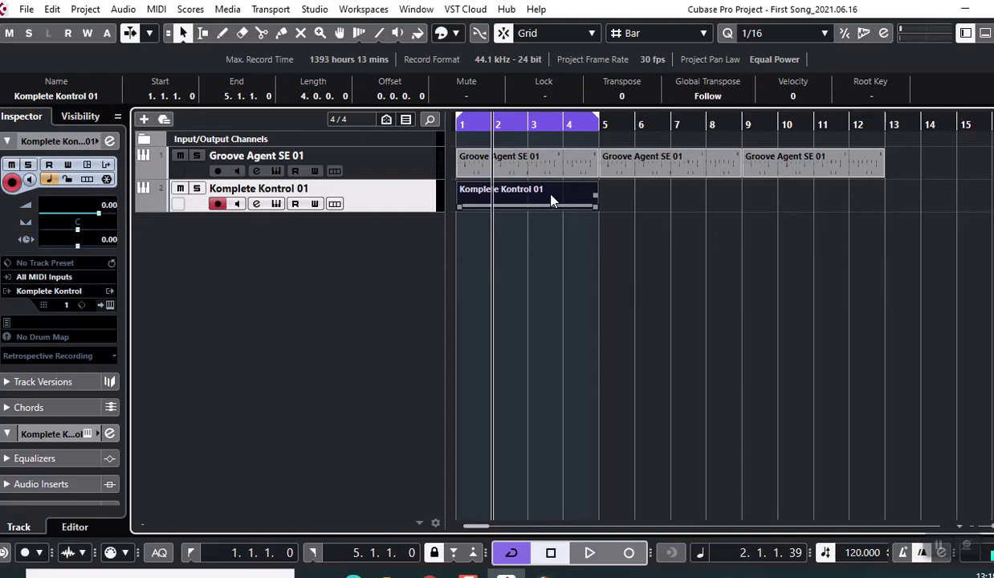
click(673, 167)
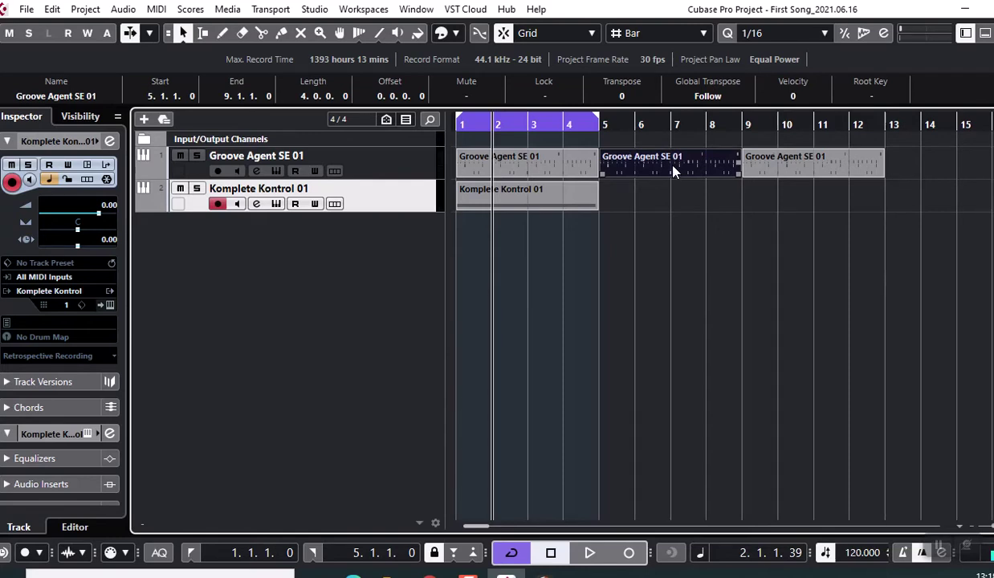
key(p)
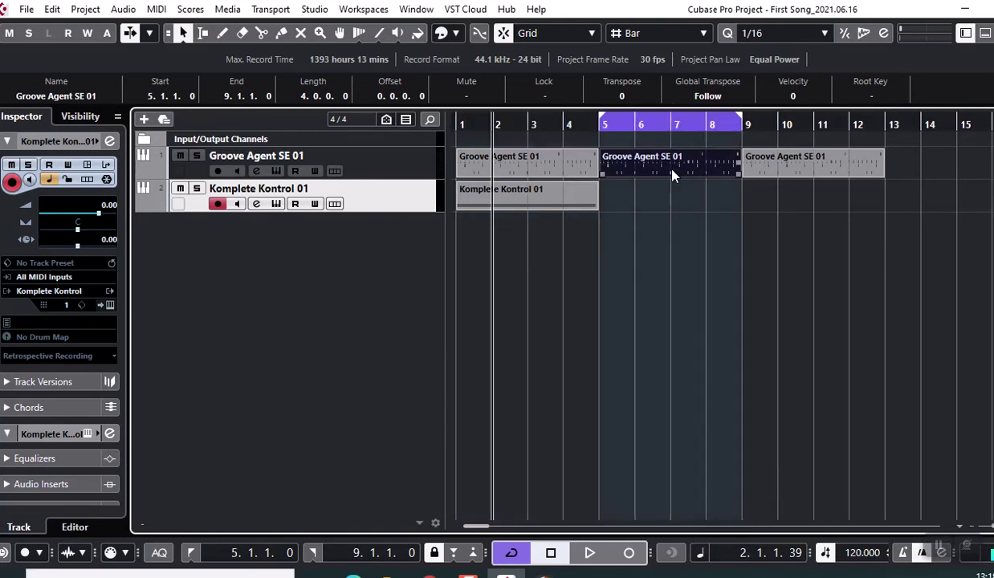
click(591, 124)
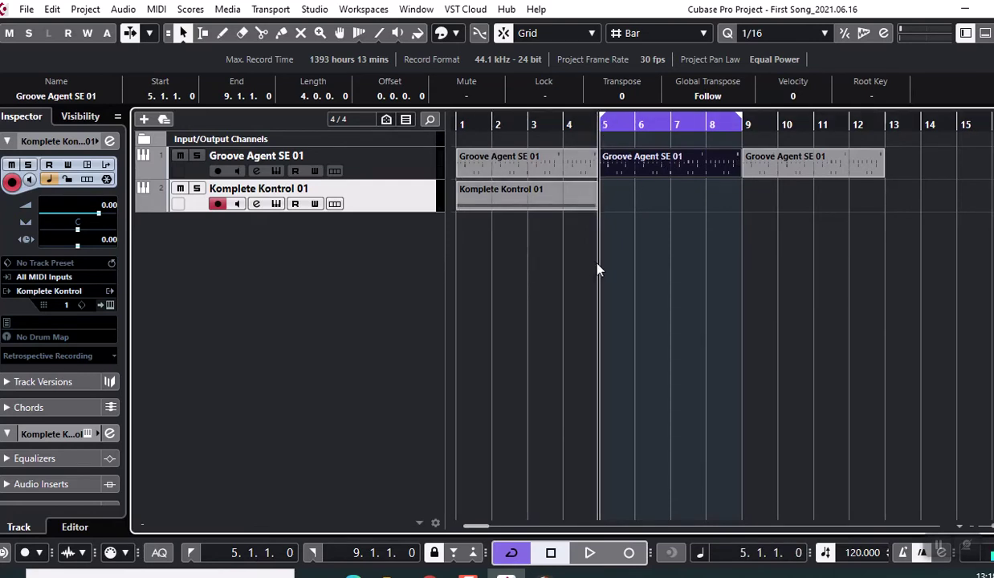
click(629, 553)
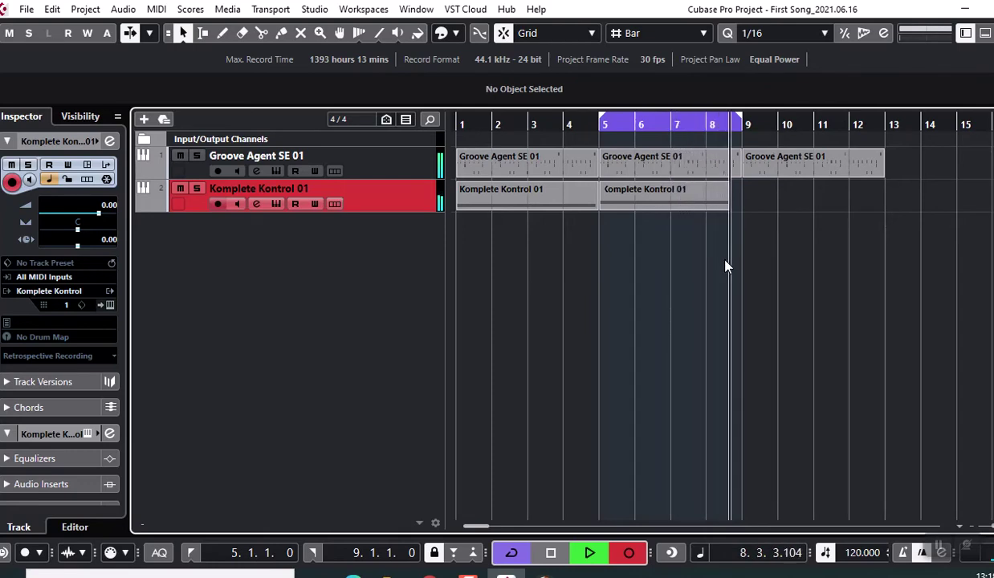
click(551, 553)
click(689, 203)
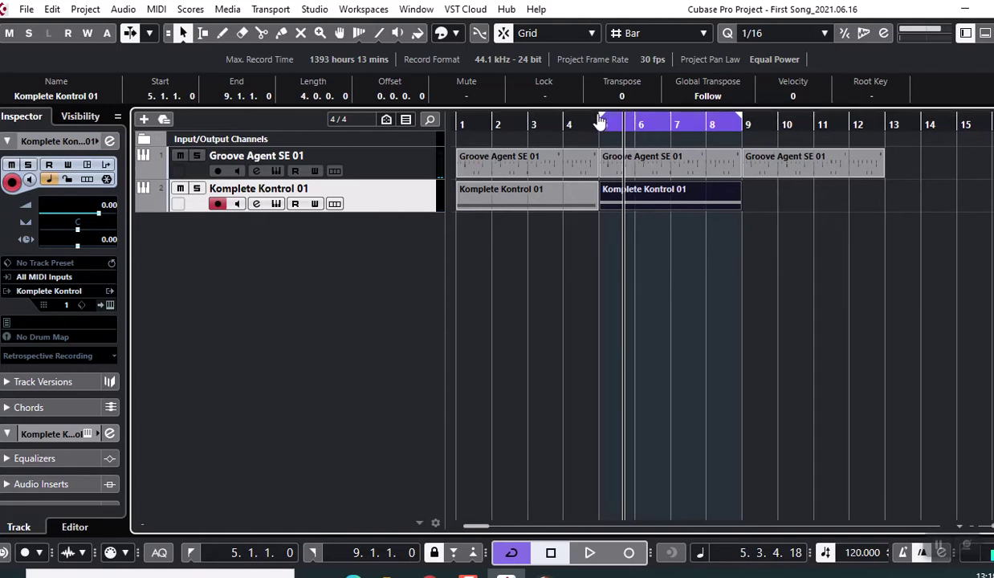
Extend the left locator to bar 1 and play both tracks from the start of the project.
drag(602, 120, 440, 127)
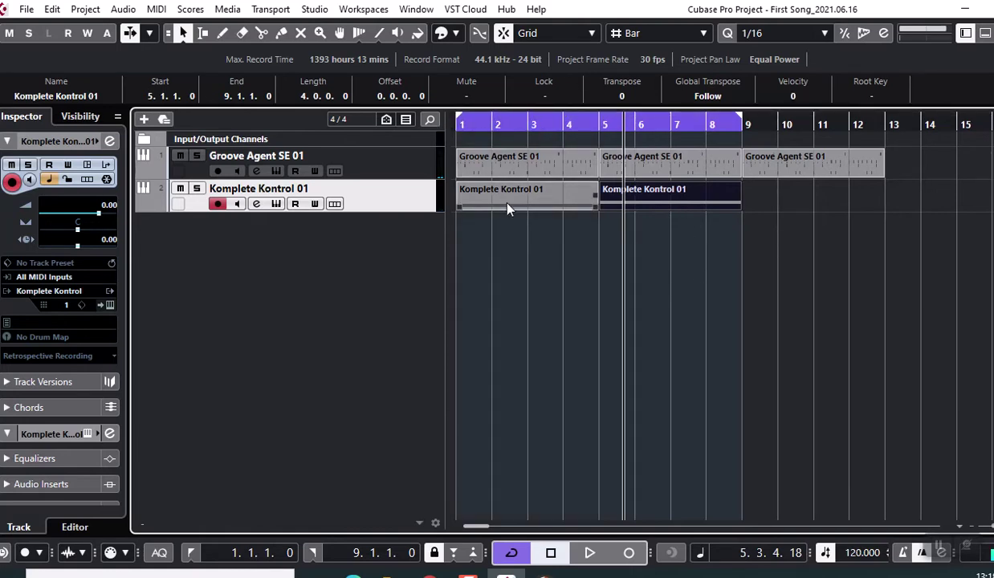
click(472, 127)
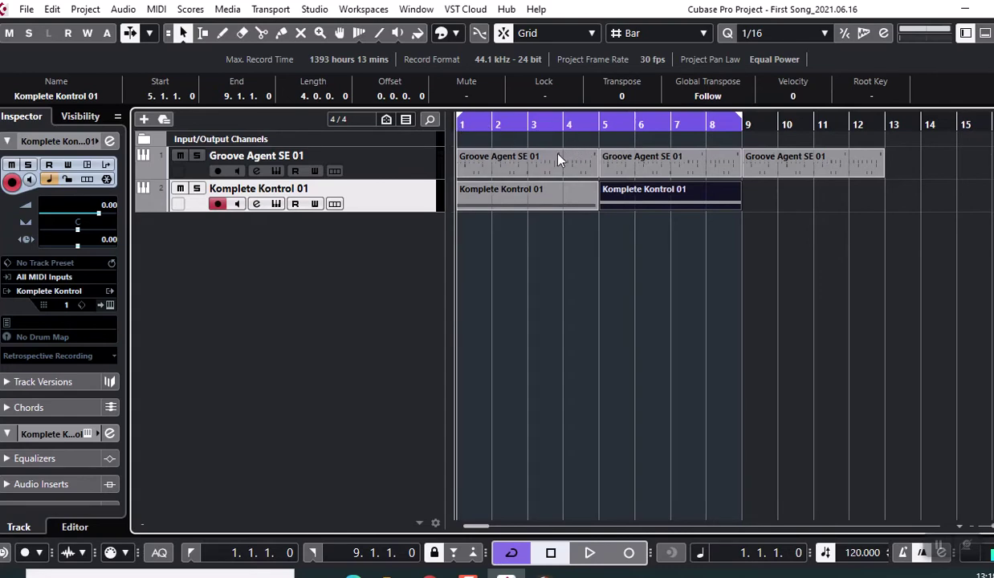
click(591, 553)
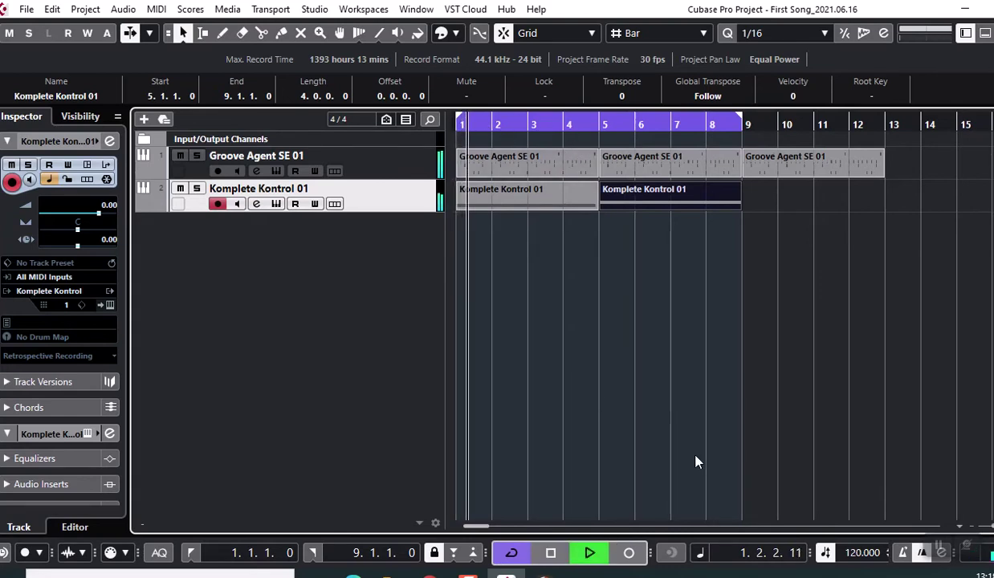
Record a Komplete Kontrol 01 part over the third drum part and trim it to run from bar 9 to bar 13.
click(666, 306)
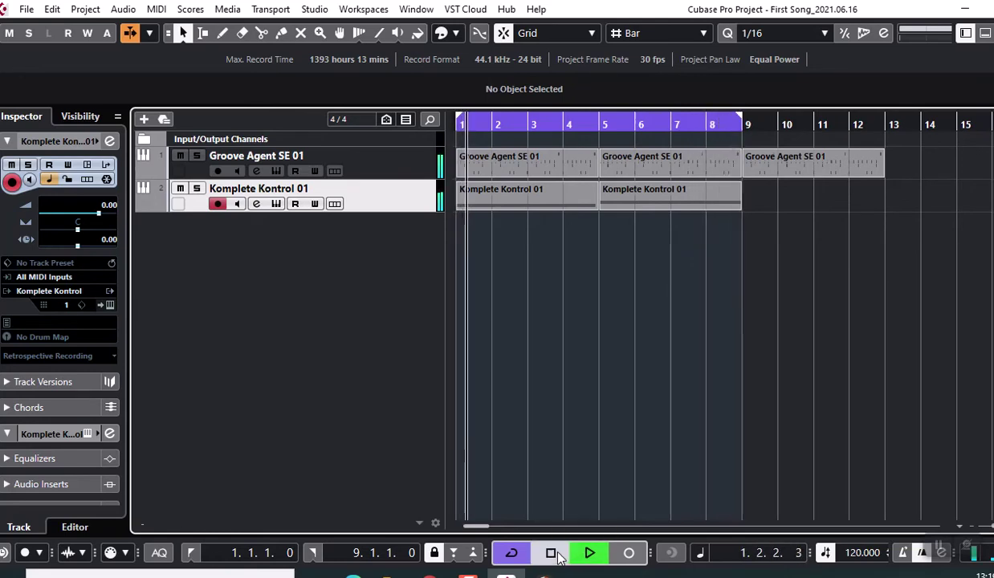
key(space)
click(806, 176)
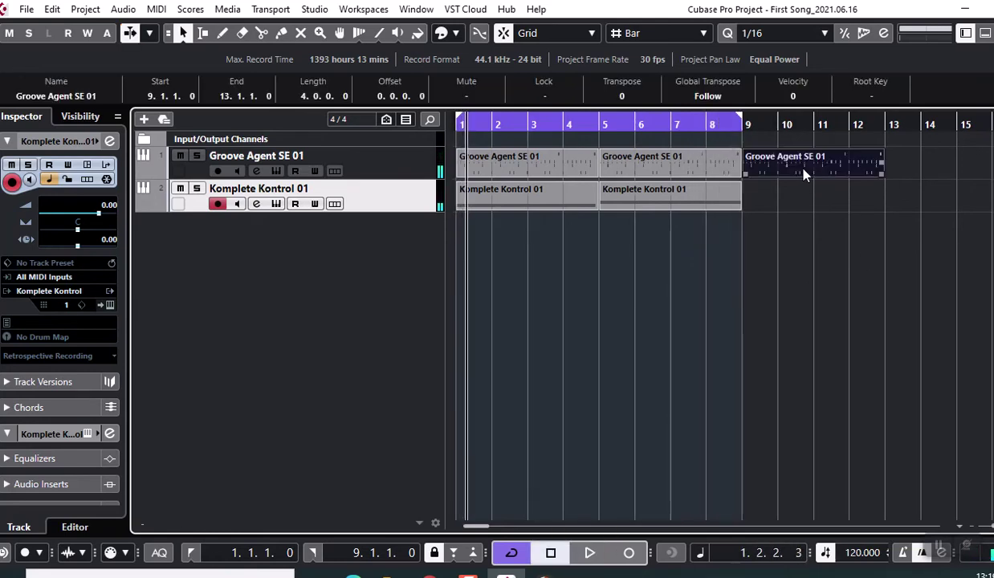
key(p)
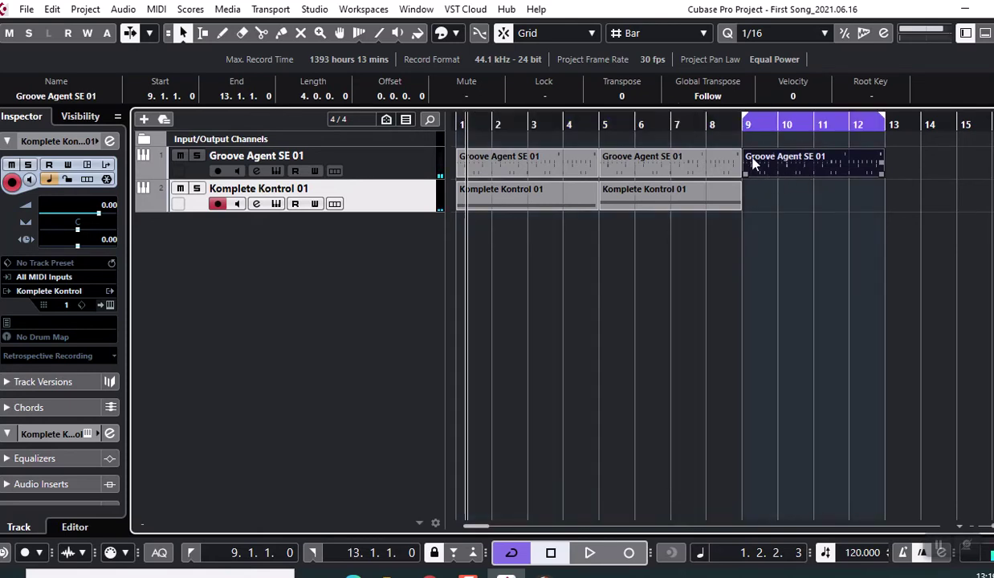
click(743, 124)
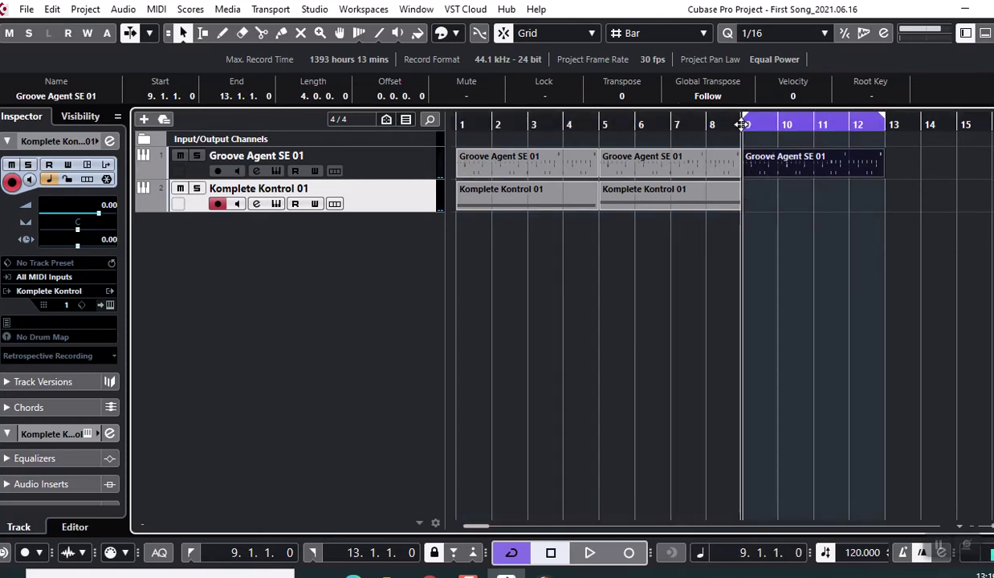
click(629, 554)
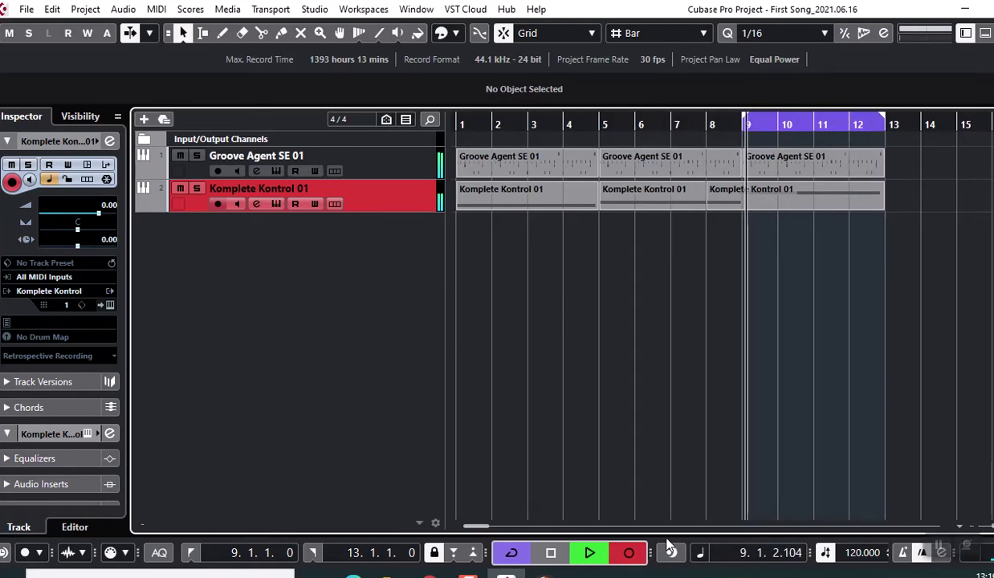
click(551, 552)
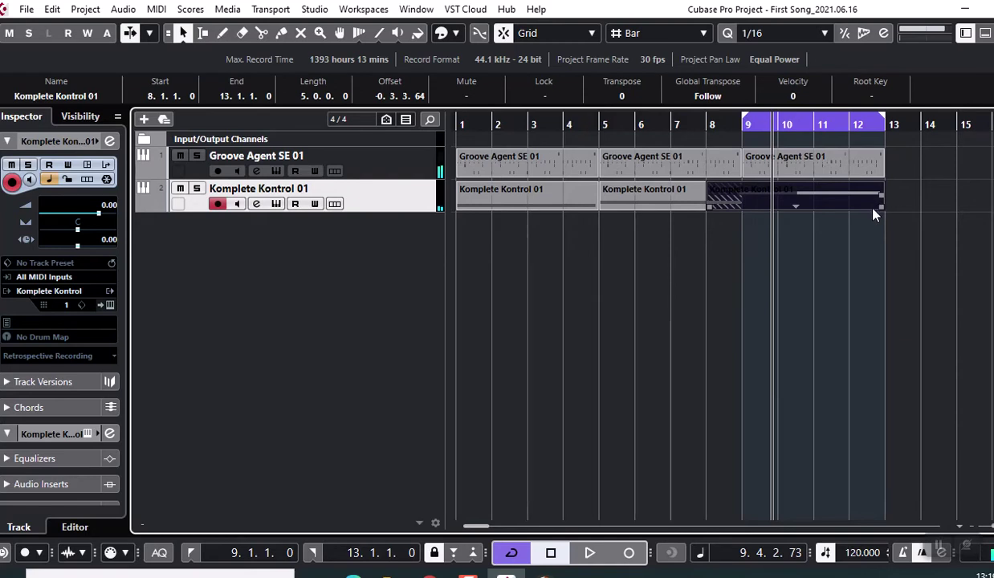
drag(721, 203, 753, 206)
Set the locators around the second Komplete Kontrol 01 part and lengthen its D3 note to end at 9.1.1.0.
click(714, 207)
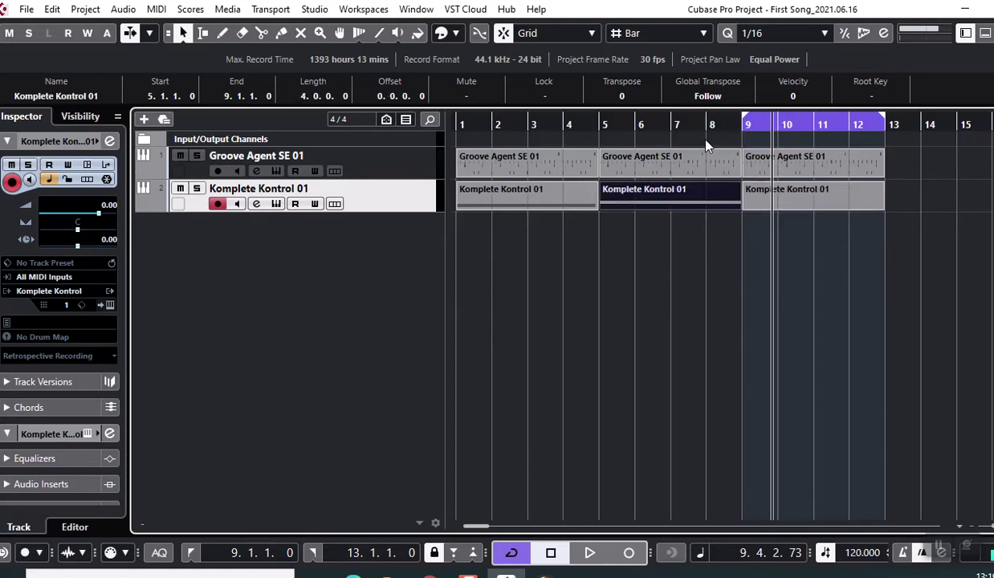
key(p)
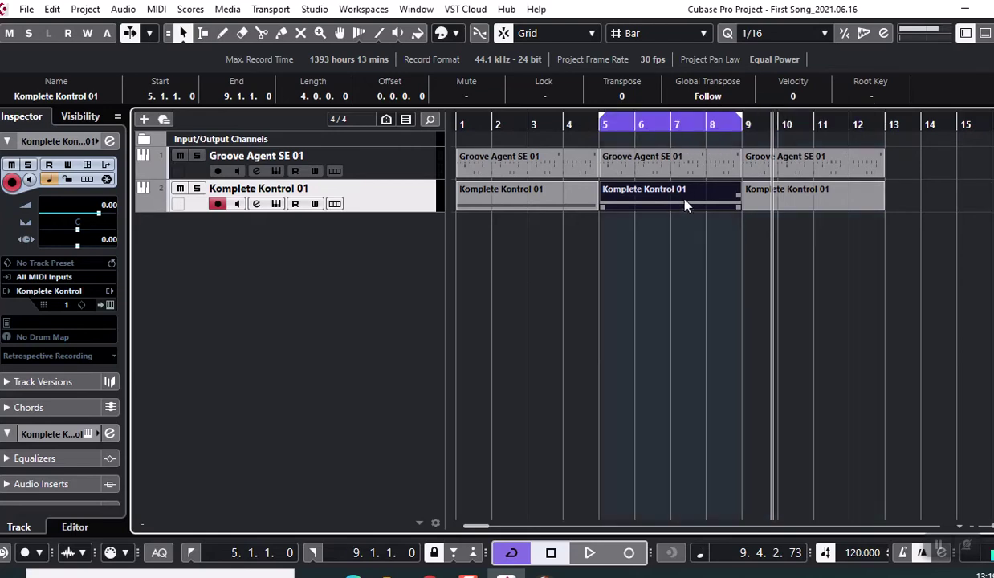
double_click(683, 202)
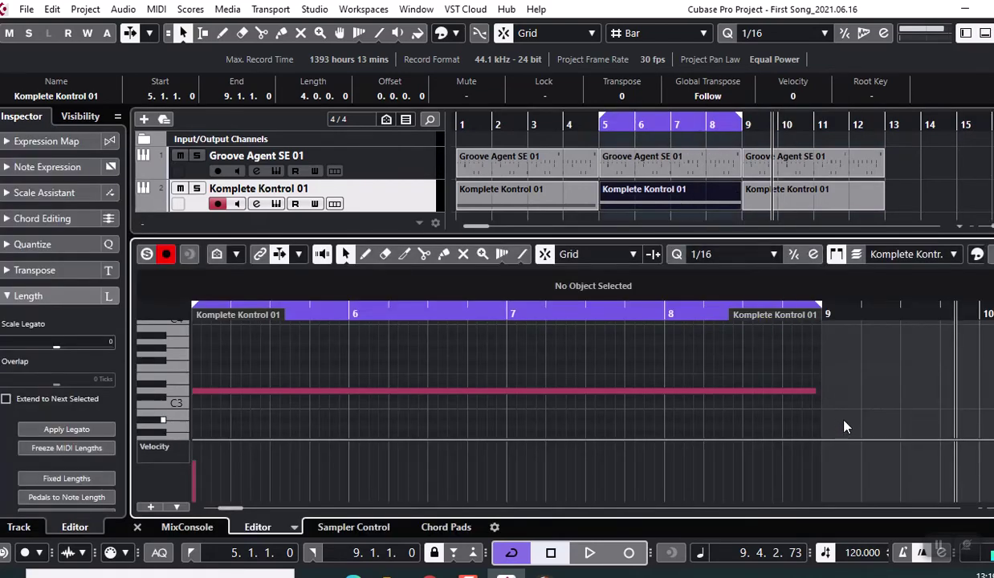
mouse_move(813, 391)
mouse_down()
mouse_move(831, 391)
mouse_move(822, 391)
mouse_up()
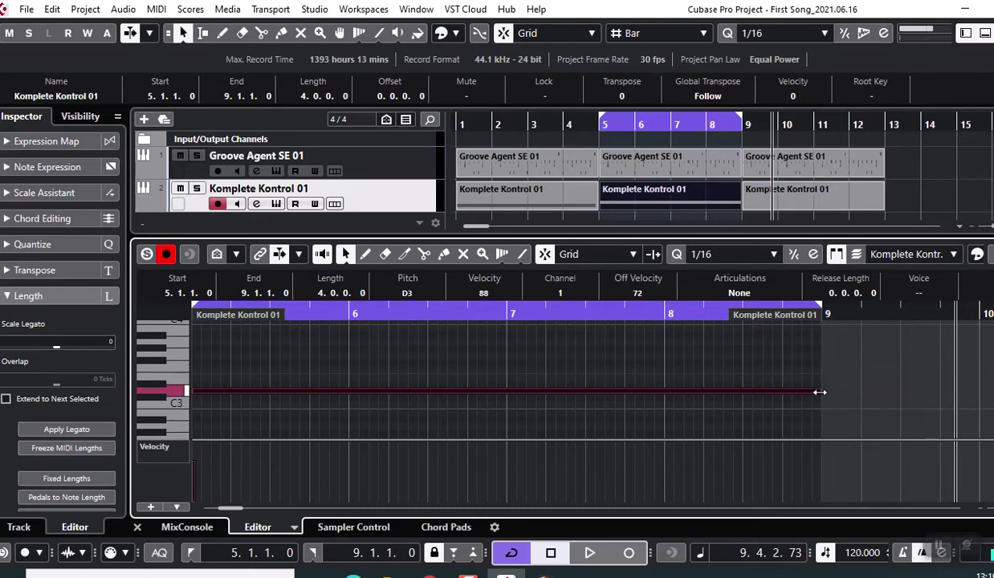
click(985, 33)
Set the locators around the third Komplete Kontrol 01 part, quantize its G3 note and extend the note to 13.1.1.0.
click(801, 193)
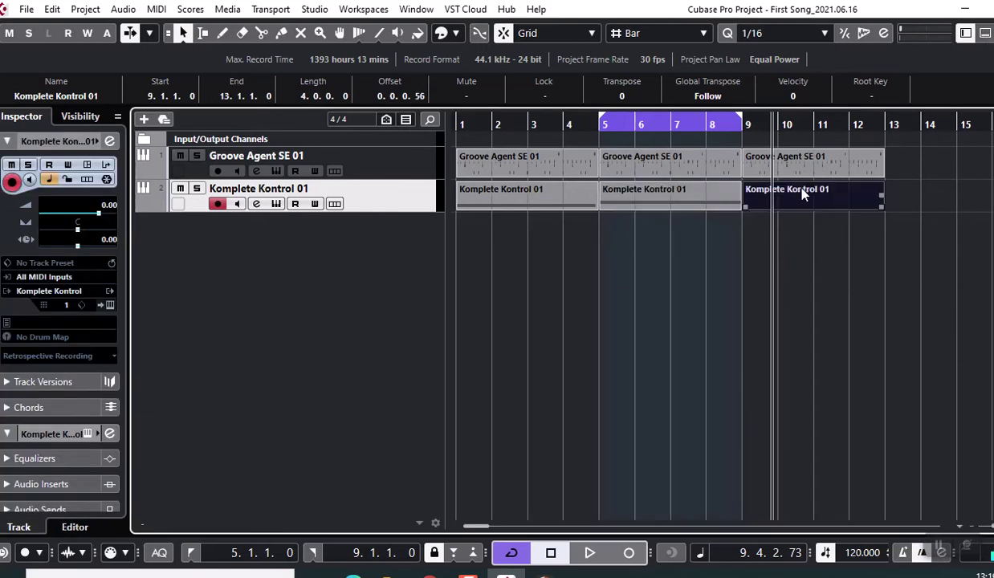
key(p)
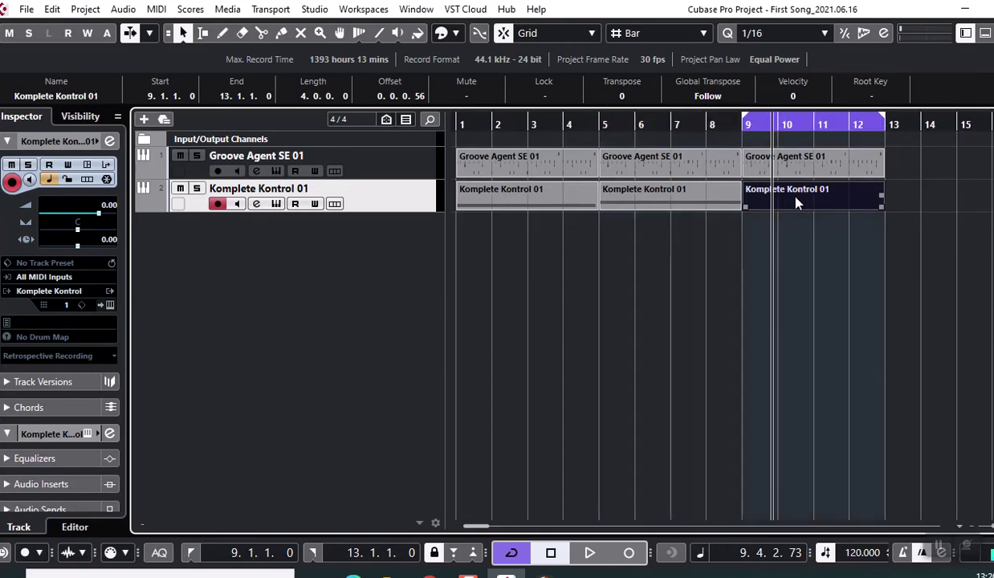
double_click(797, 203)
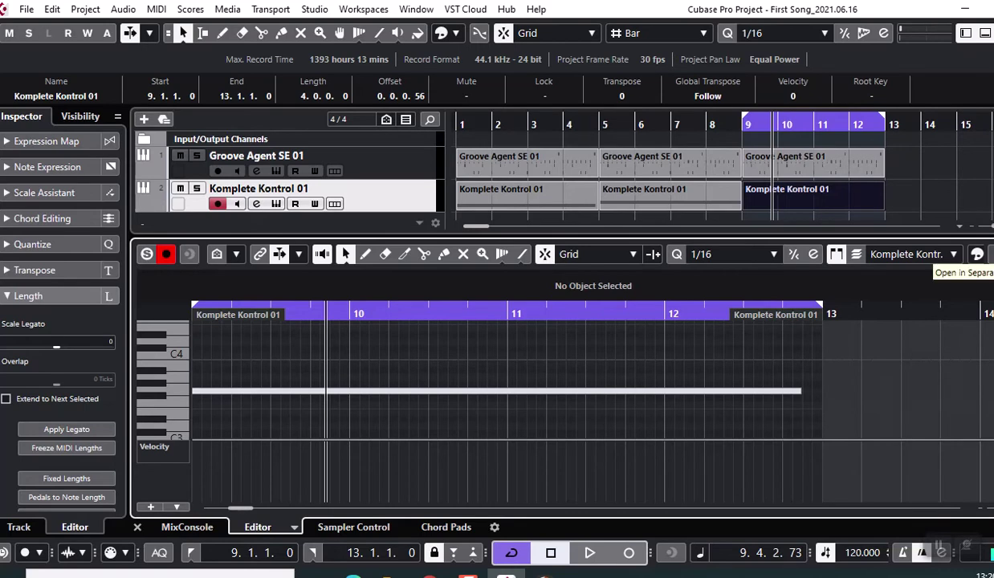
click(977, 254)
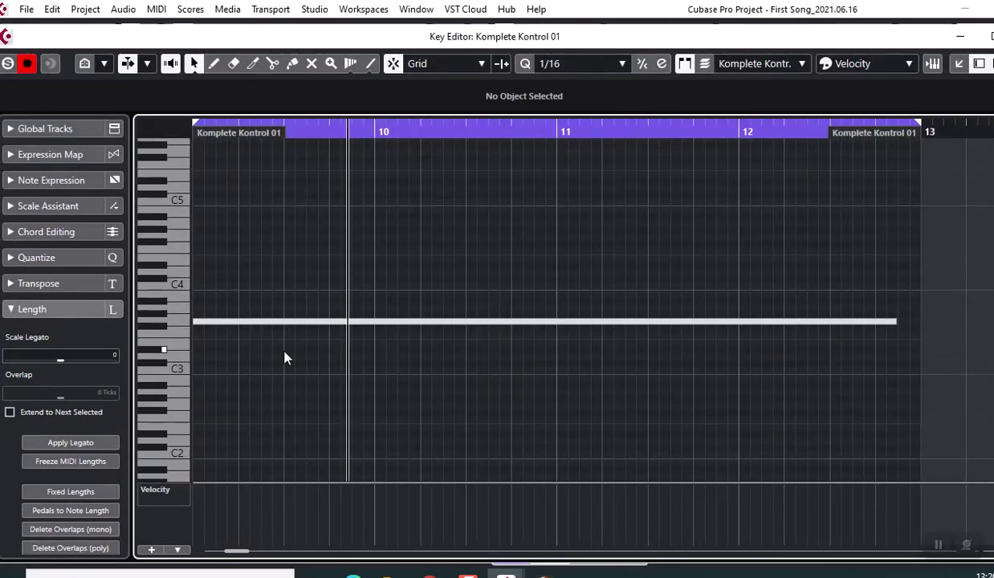
click(554, 321)
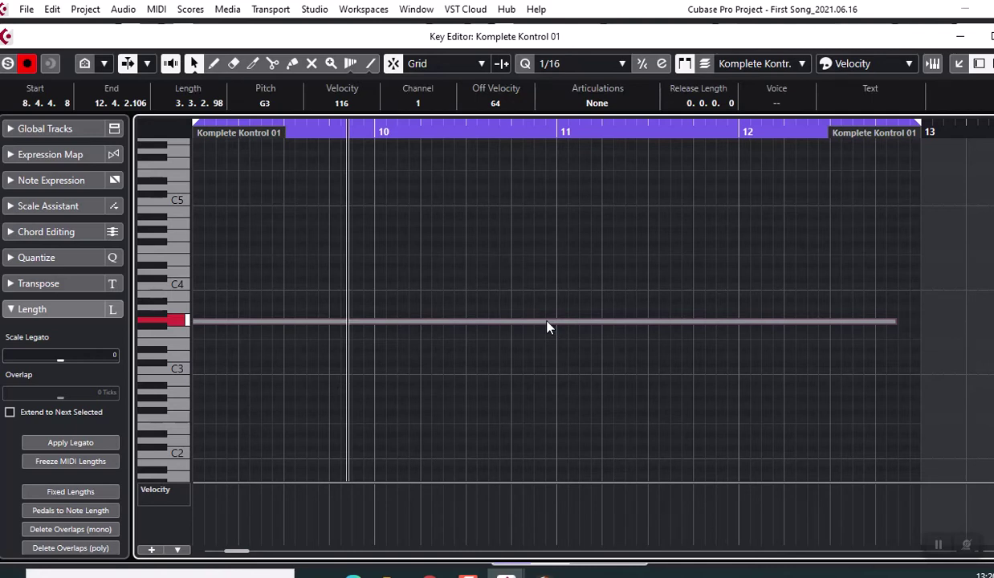
key(q)
drag(895, 320, 896, 321)
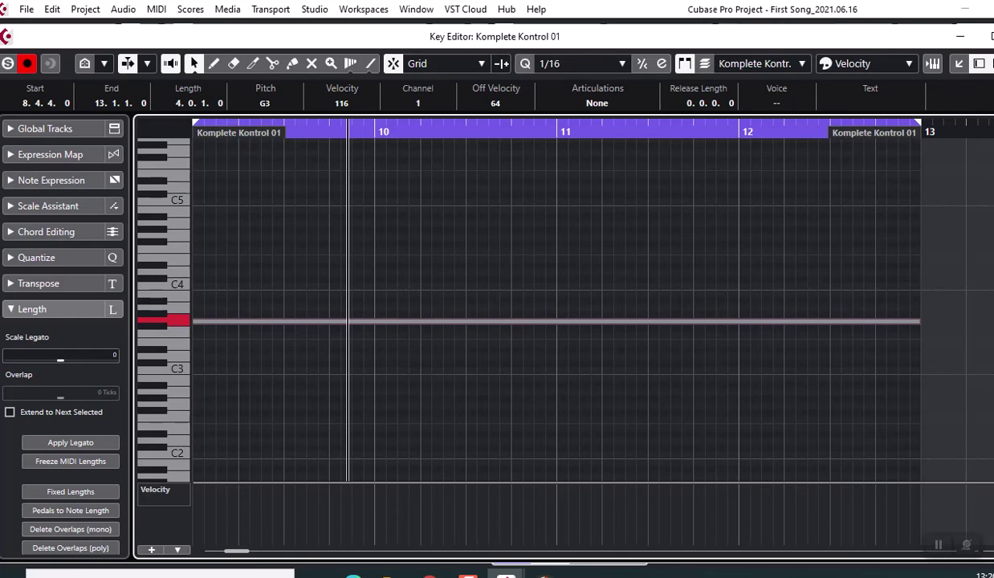
key(Escape)
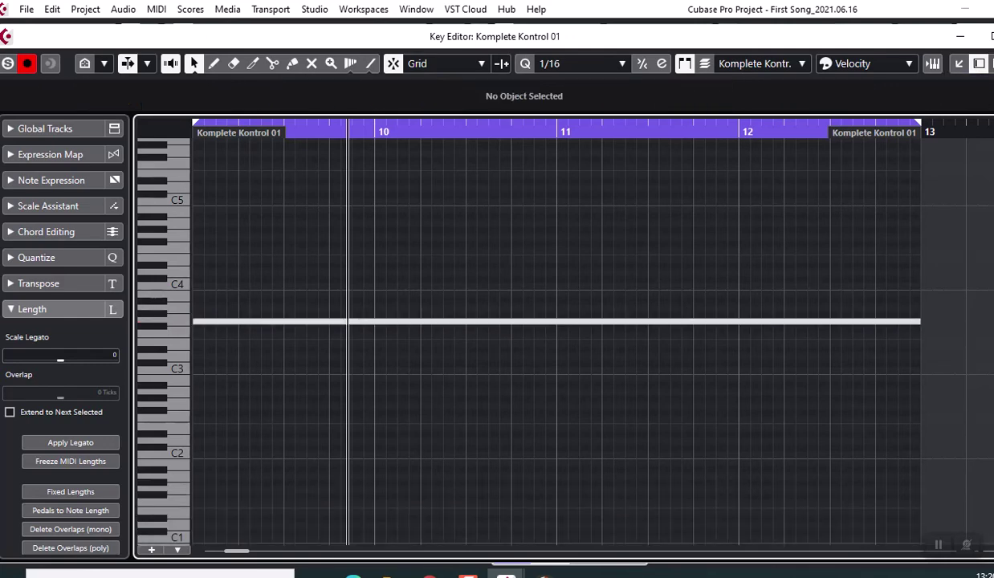
key(ctrl+w)
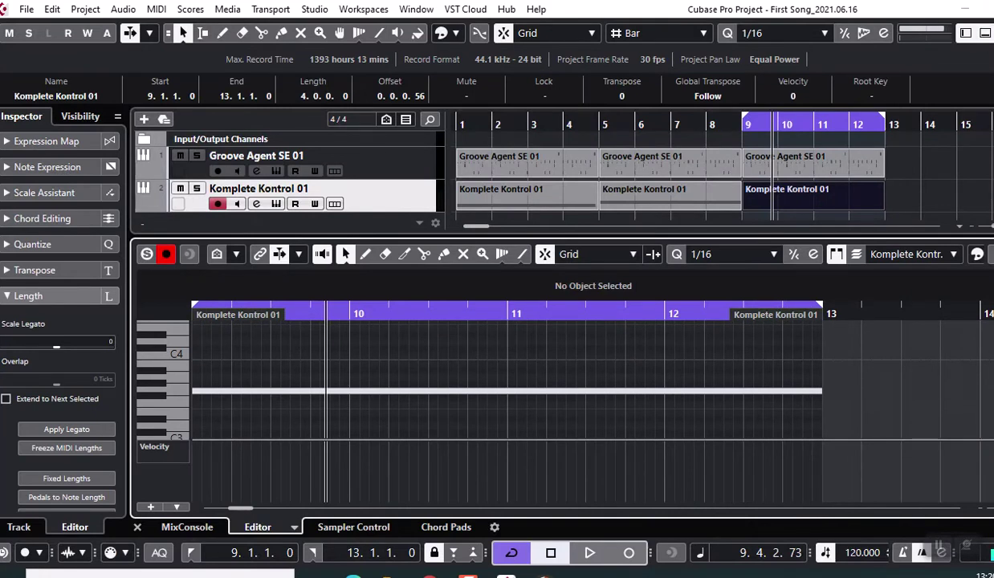
click(963, 34)
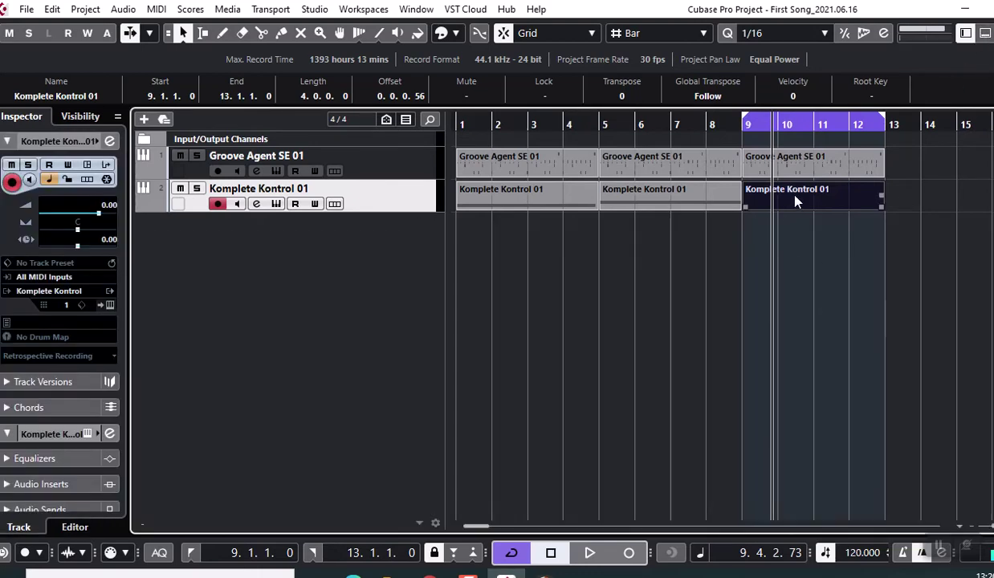
Save the project and extend the left locator back to bar 1.
click(27, 12)
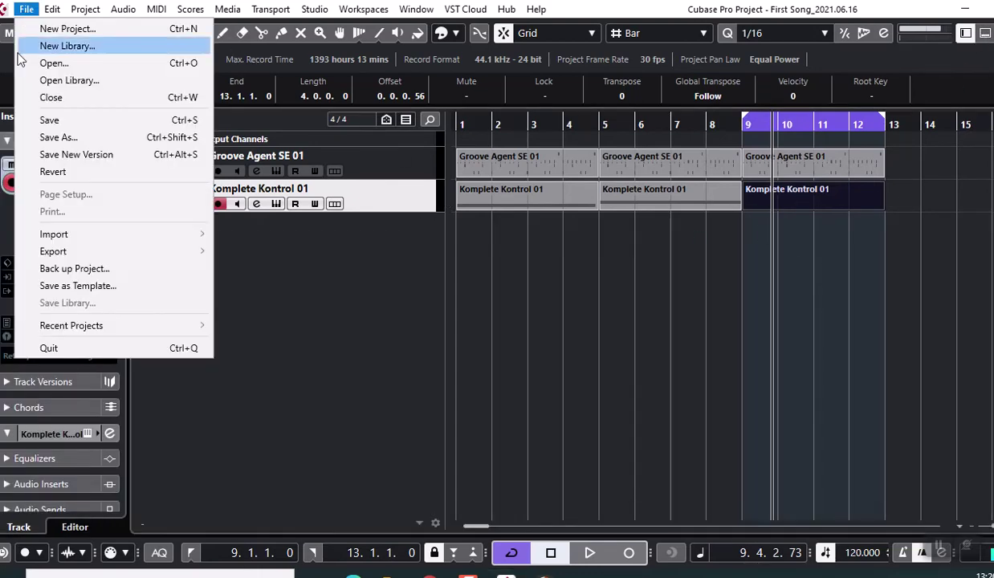
click(48, 121)
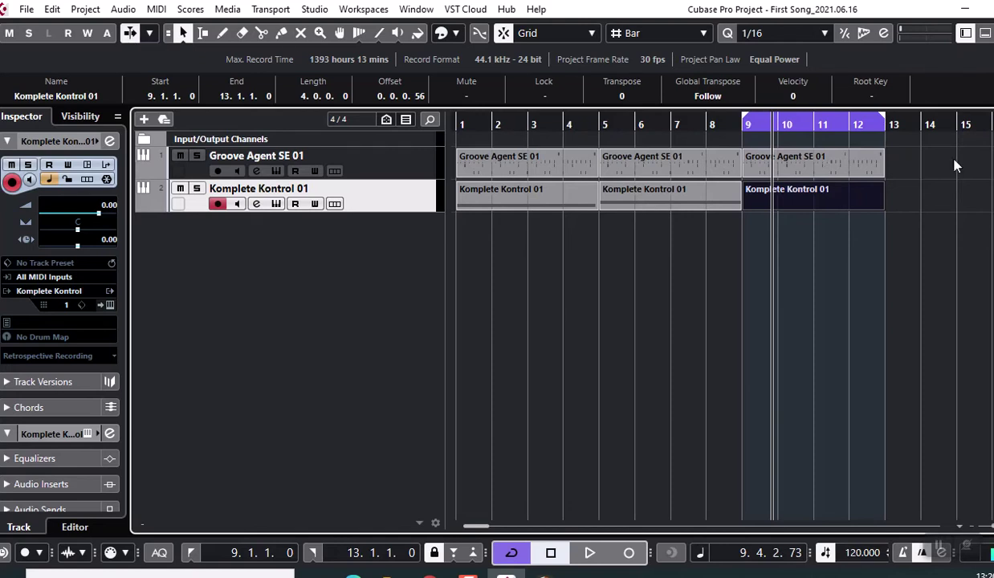
drag(744, 122, 457, 128)
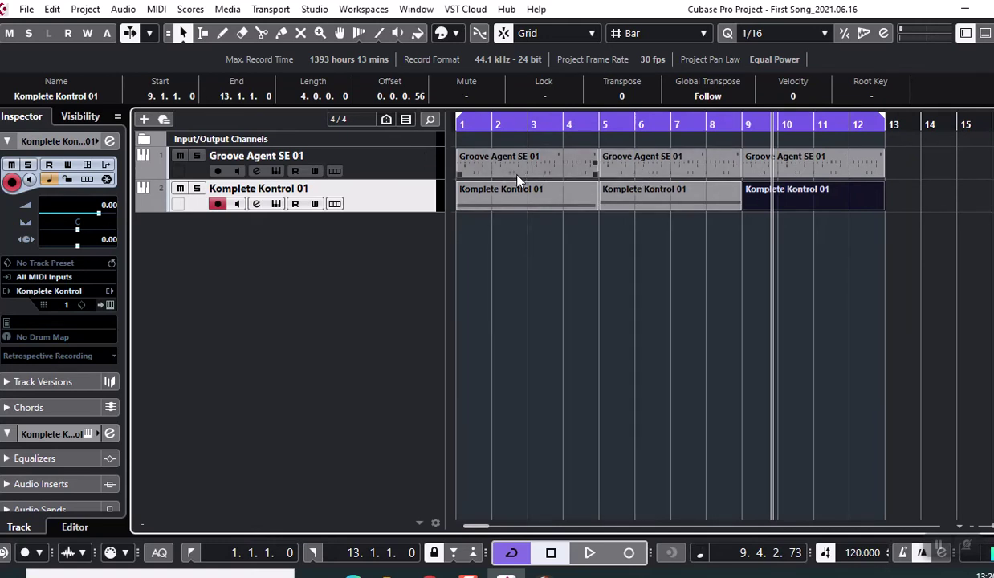
Select all drum and Komplete Kontrol 01 parts and duplicate them three times to fill the song up to bar 49.
drag(905, 235, 493, 166)
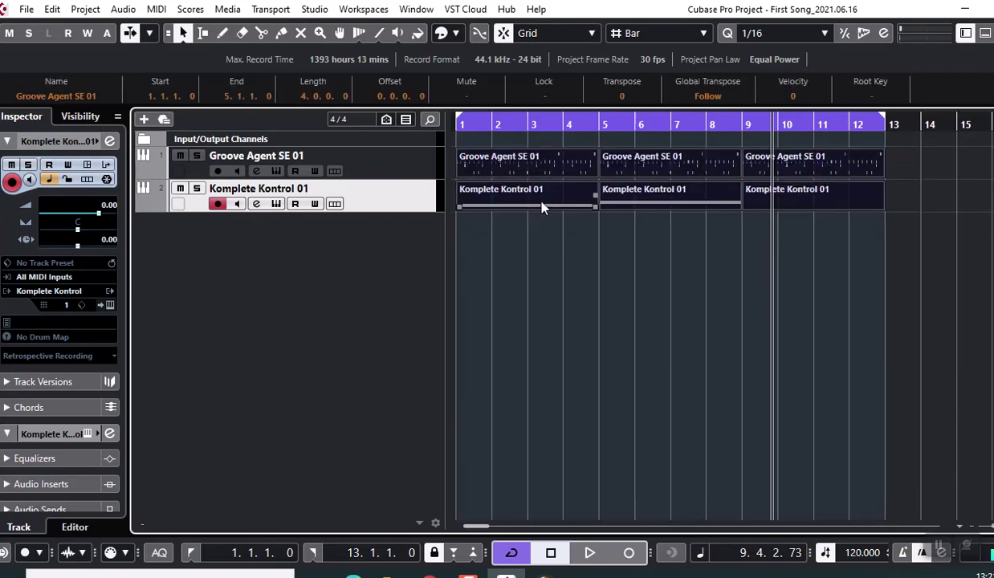
key(ctrl+d)
key(ctrl+d)
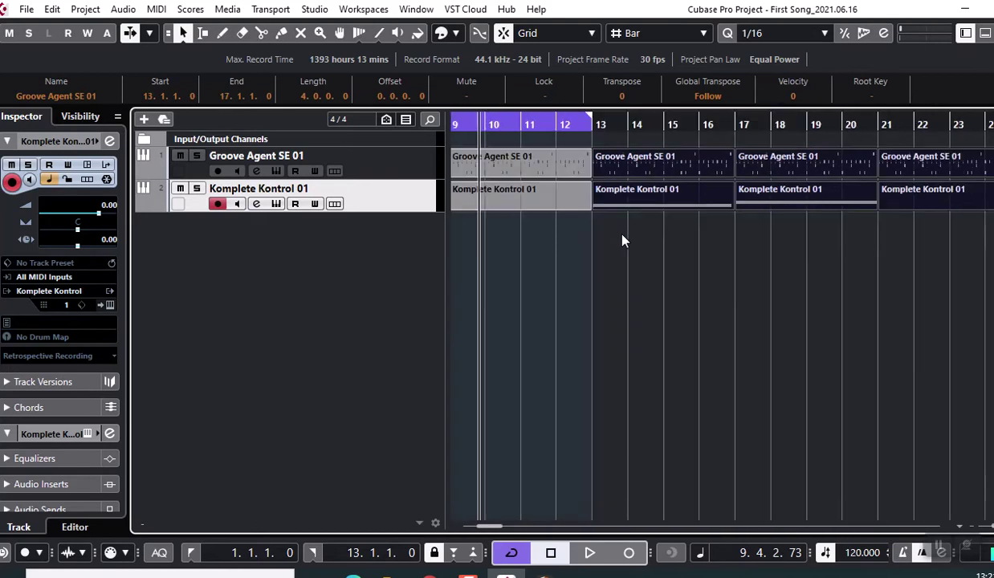
key(ctrl+d)
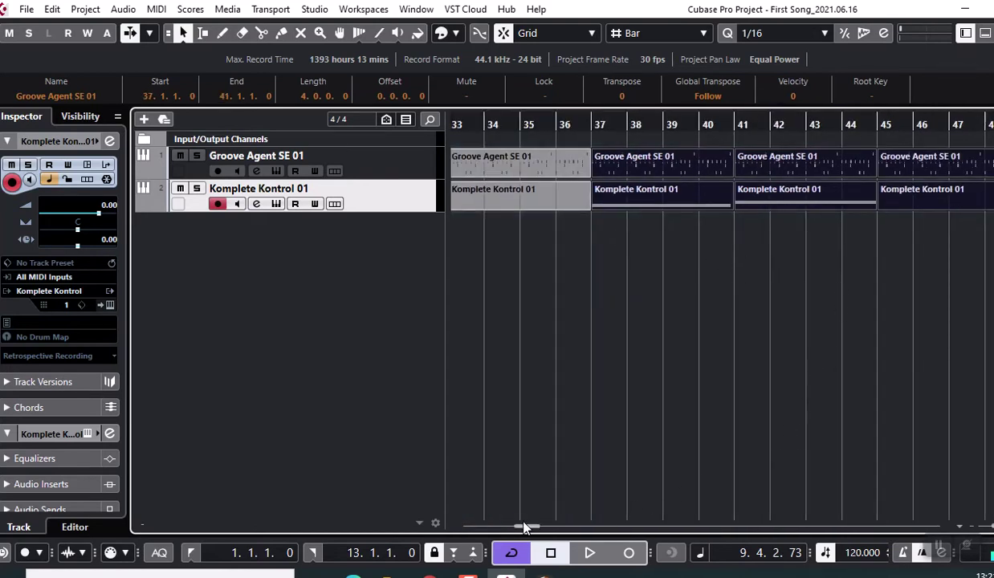
Return the cursor to the start of the project, save the project and play the song from bar 1.
drag(513, 530, 451, 530)
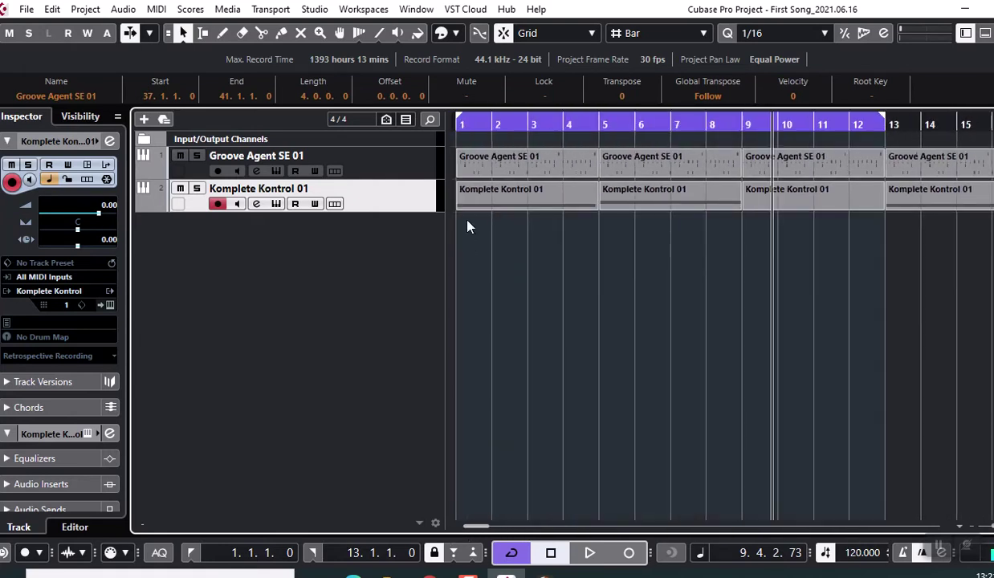
key(Home)
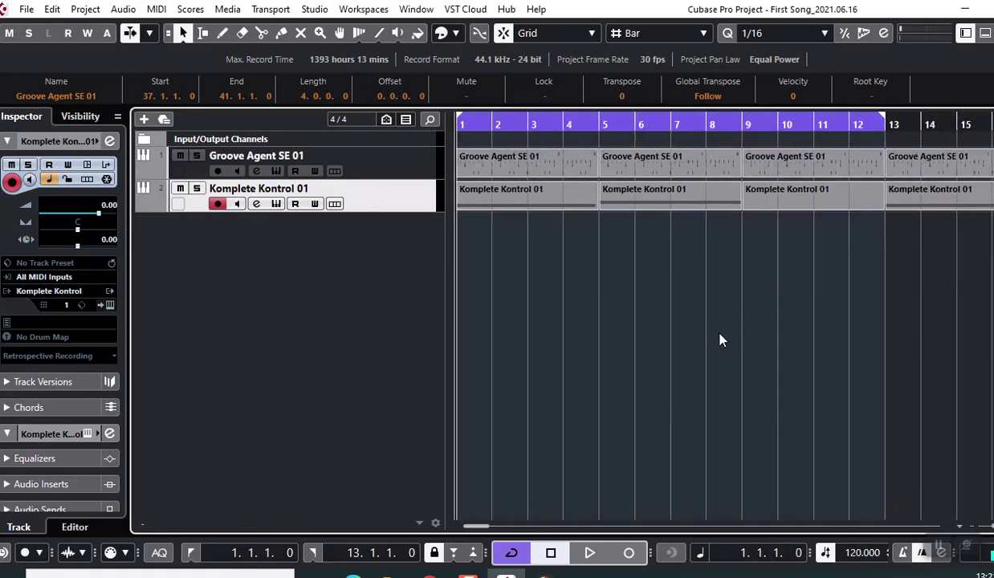
click(469, 129)
key(Home)
click(26, 10)
click(50, 119)
click(589, 552)
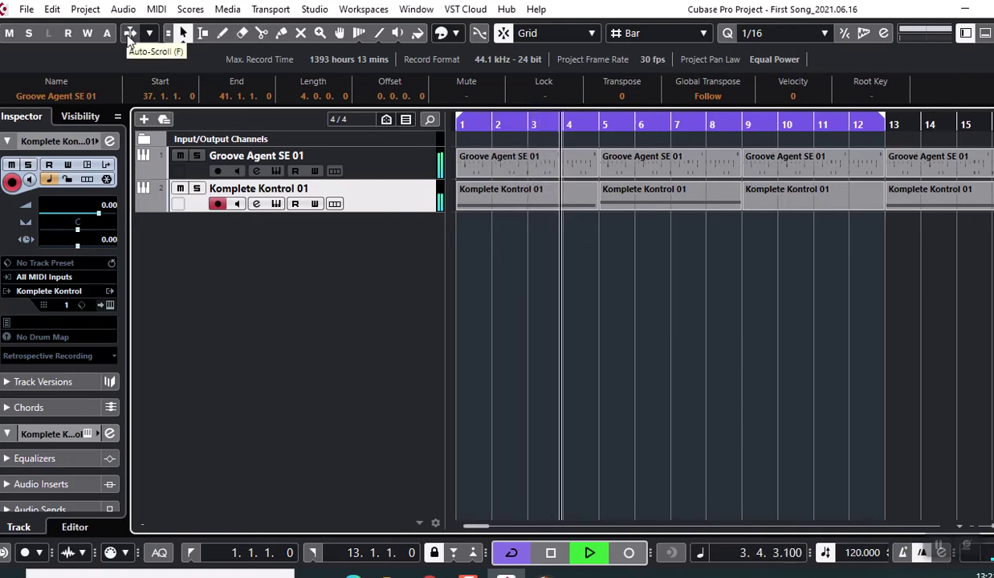
Turn off cycle playback and switch on Auto-Scroll while the song plays, and stop playback.
click(510, 553)
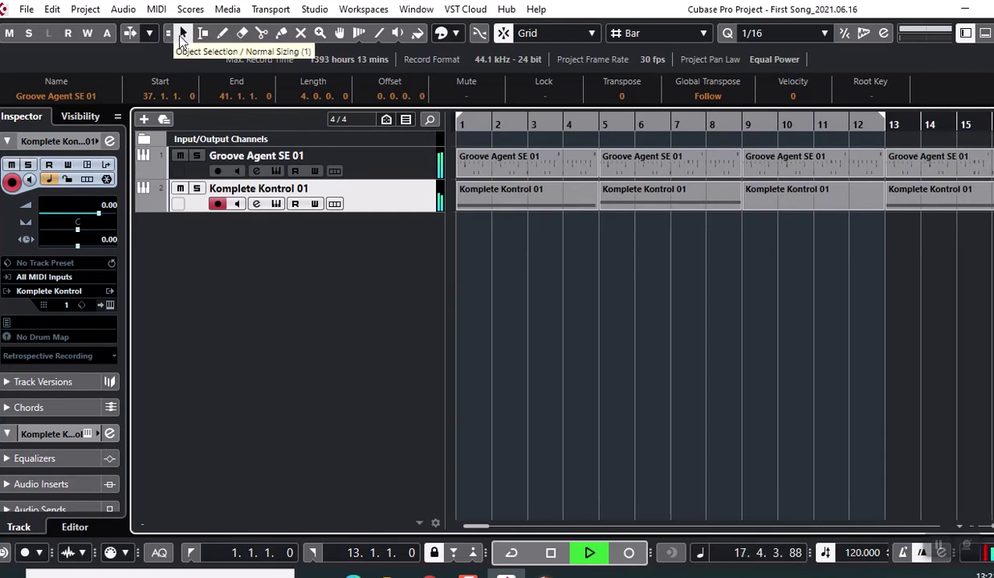
click(130, 34)
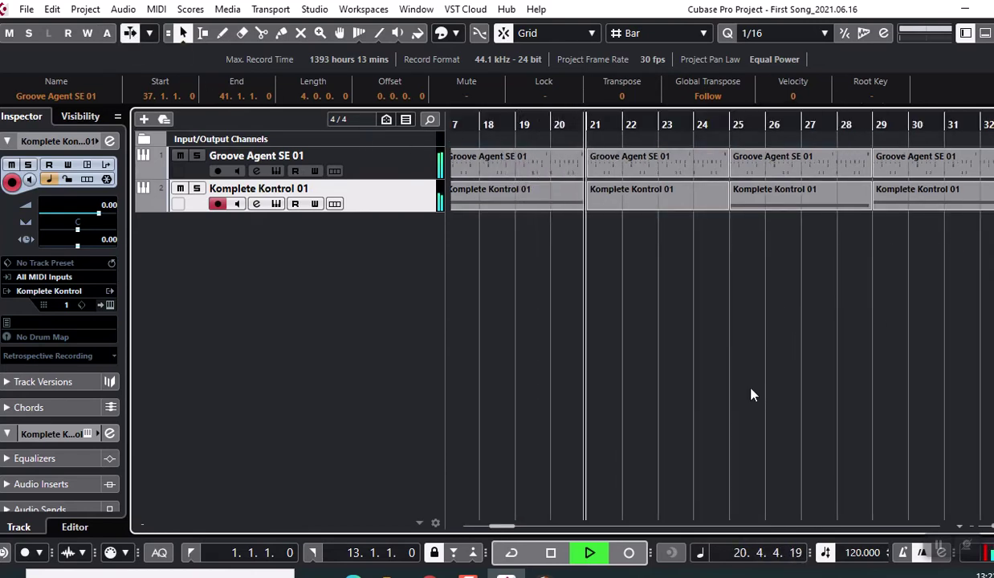
click(551, 552)
drag(494, 528, 449, 529)
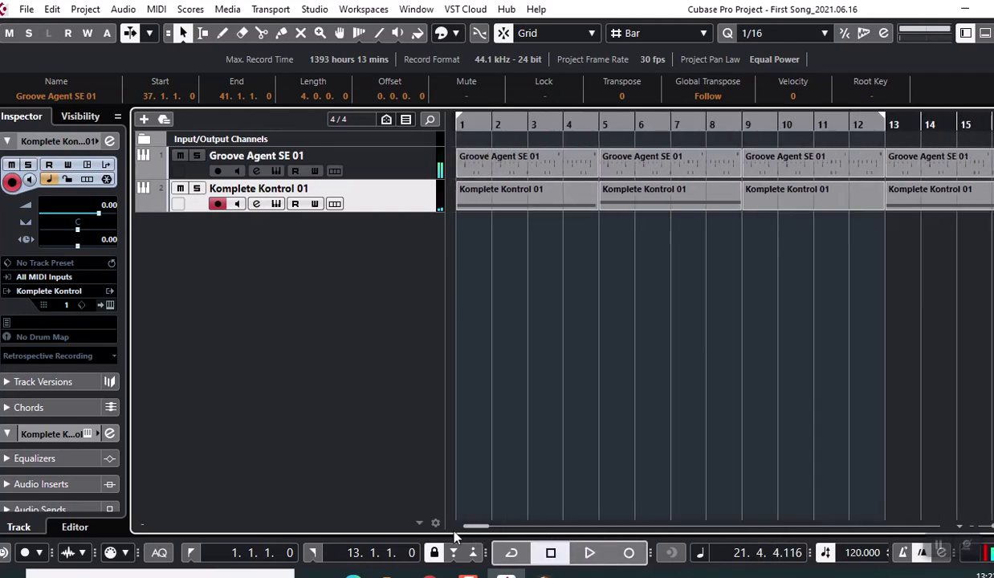
Delete the Komplete Kontrol 01 part at bar 9 and all duplicated drum and guitar parts from bar 13 onward.
click(803, 203)
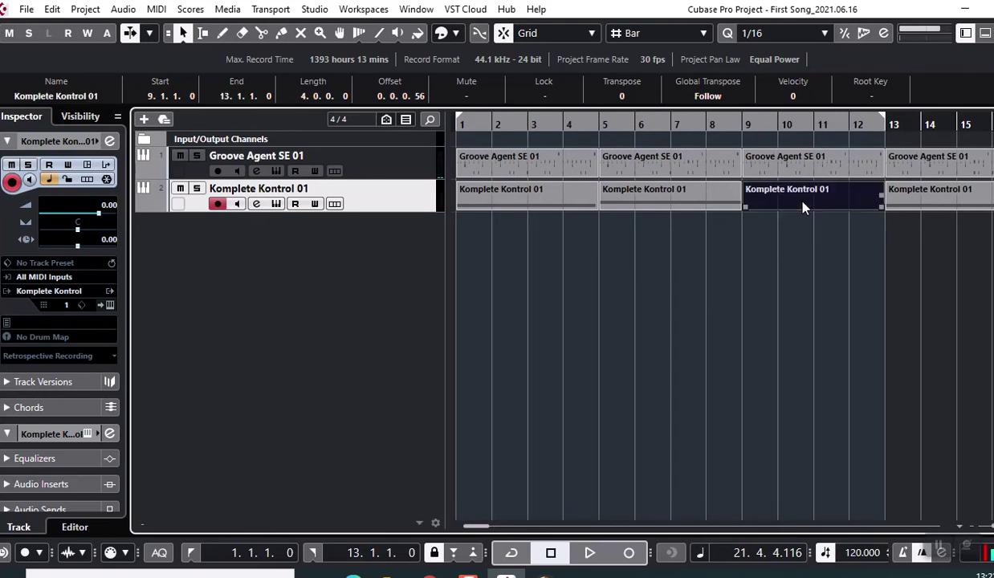
key(Delete)
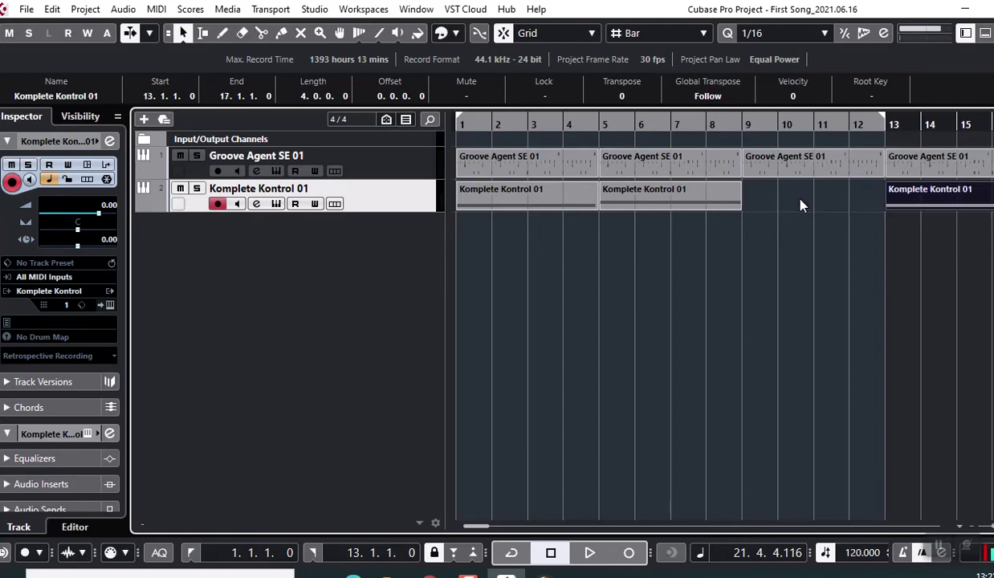
click(801, 170)
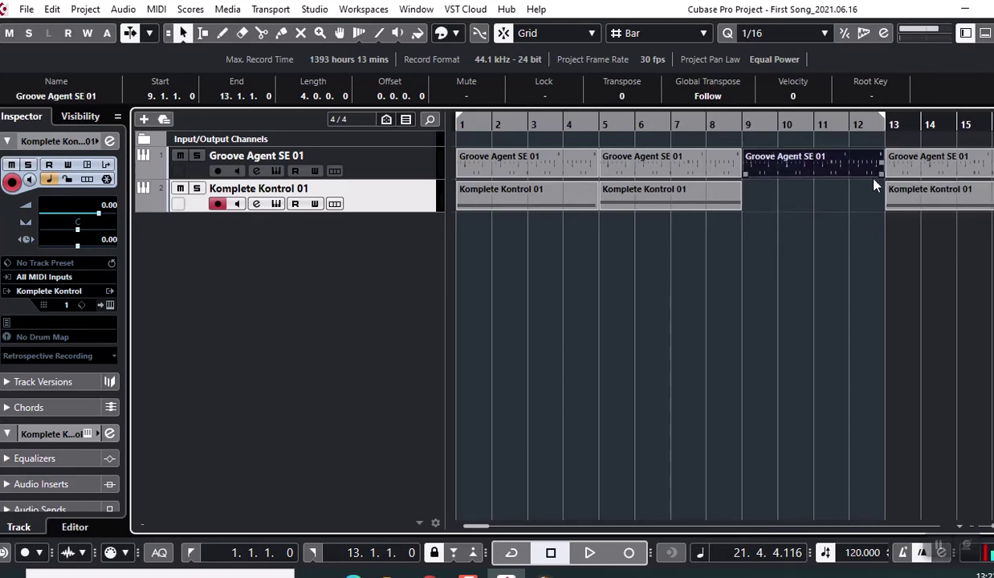
drag(892, 237, 858, 162)
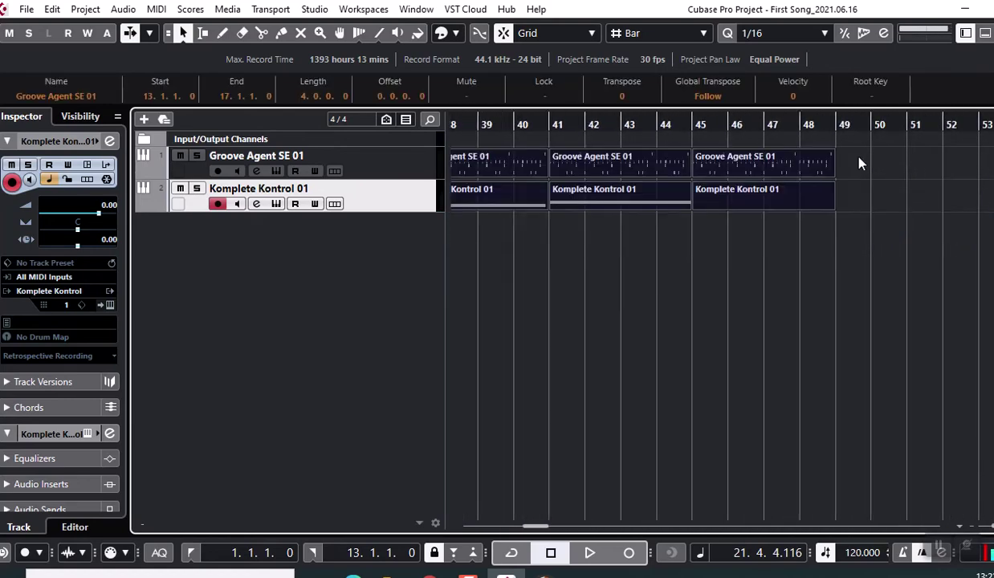
key(Delete)
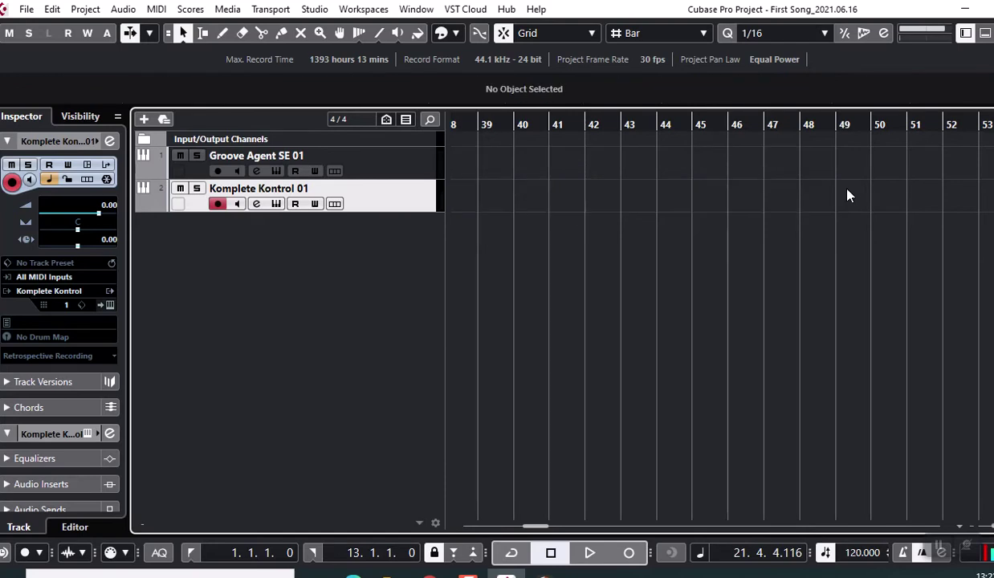
drag(542, 529, 401, 527)
Set a cycle range over the third drum part, bars 9 to 13, and place the cursor at bar 9.
click(816, 165)
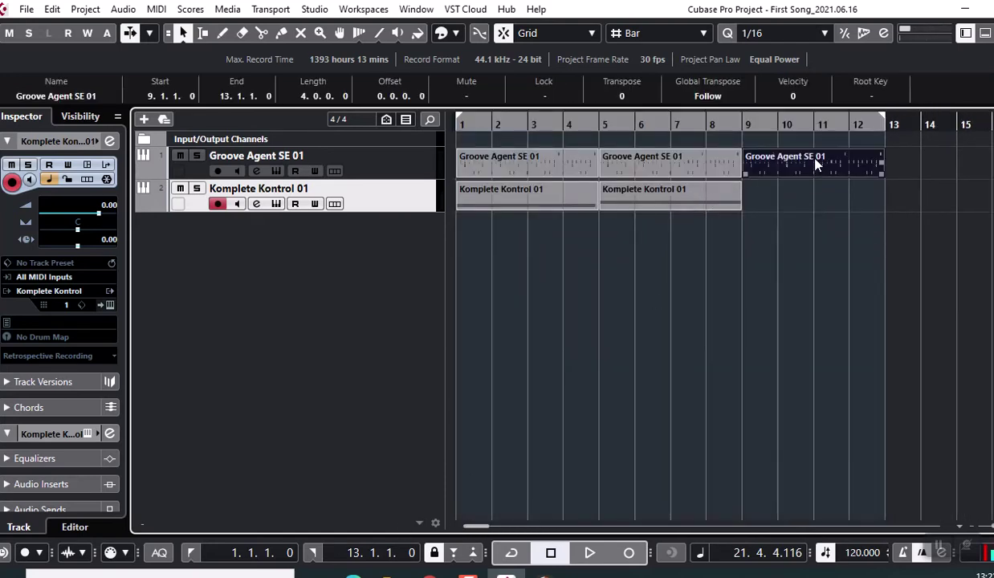
key(p)
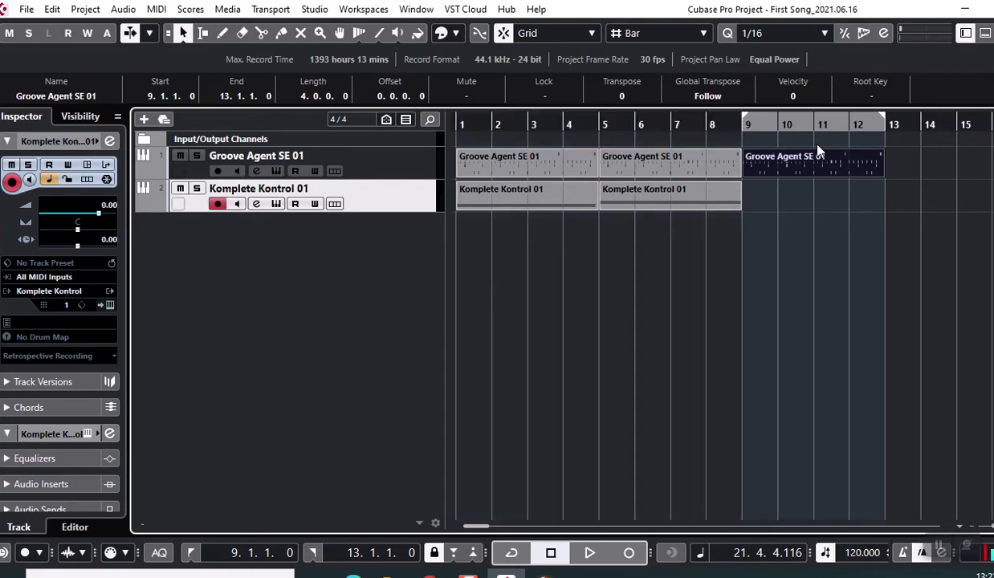
click(512, 552)
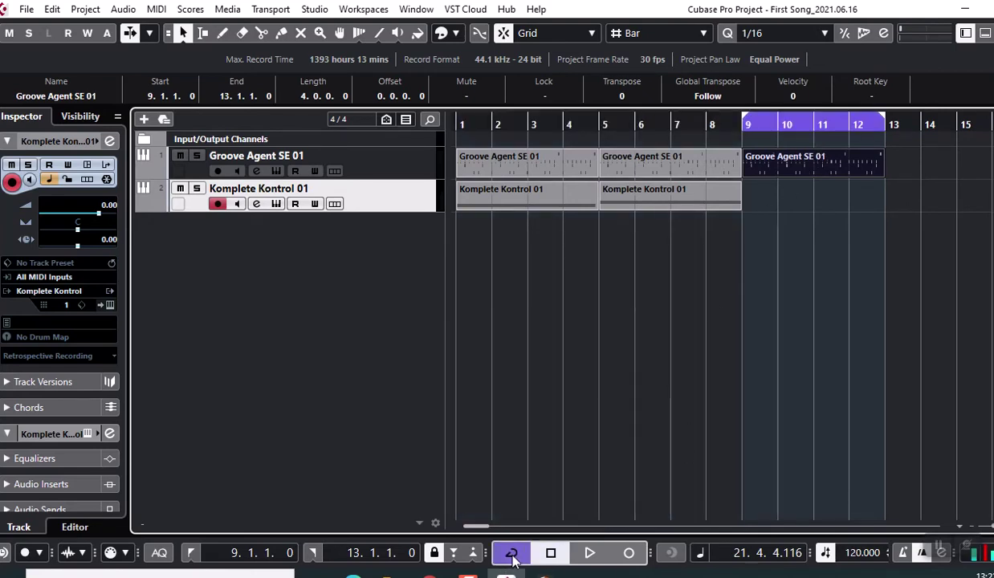
drag(721, 119, 698, 277)
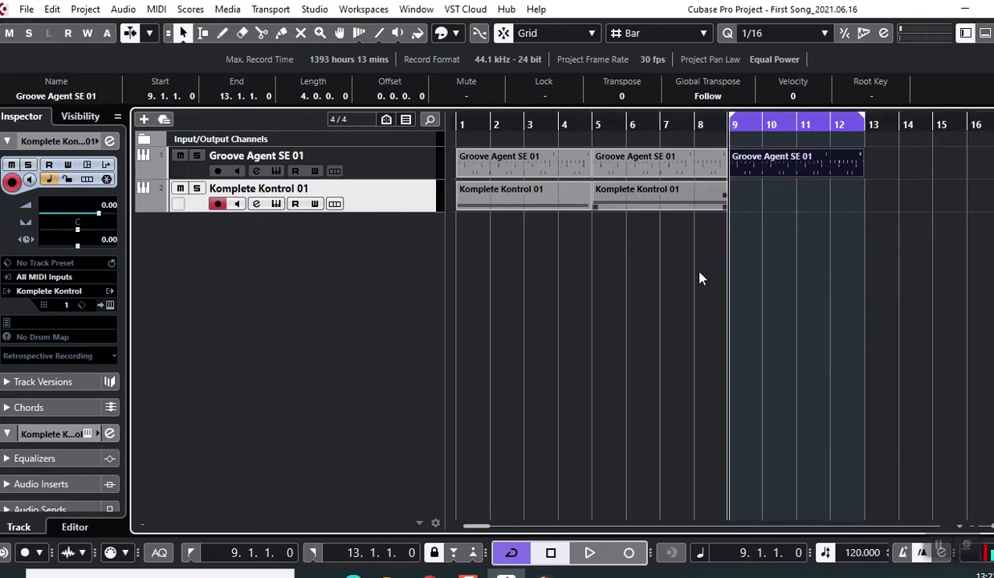
Record a new Komplete Kontrol 01 part up to bar 13 and trim its start to bar 9.
click(630, 552)
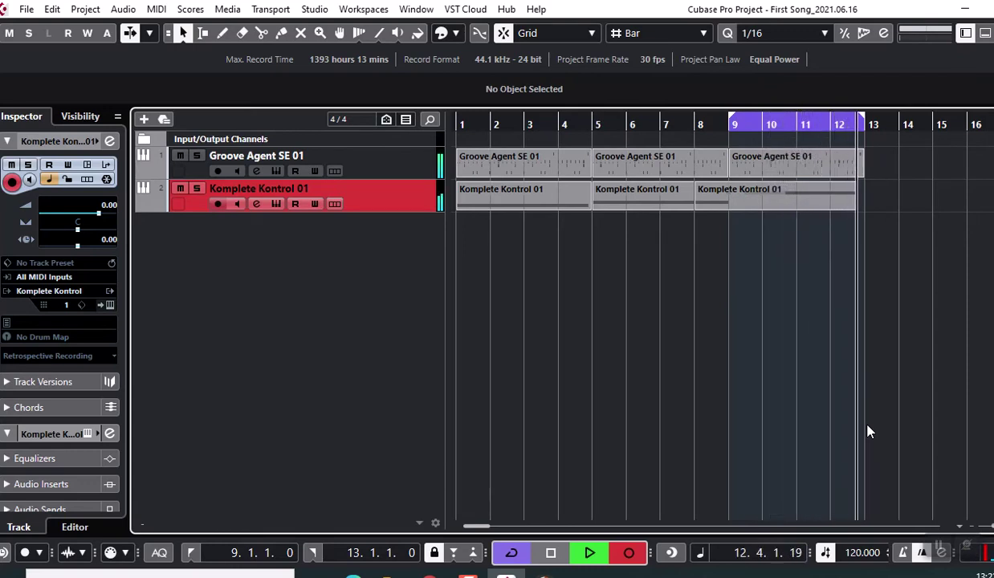
click(549, 554)
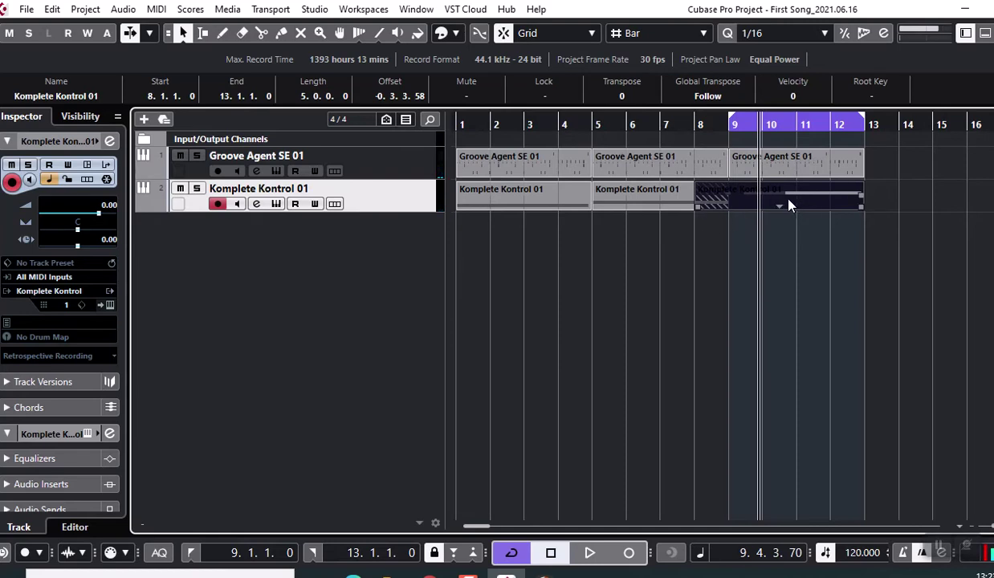
drag(696, 206, 732, 207)
In the new guitar part, delete the short G3 note at the start and stretch the long G3 note to span bars 9 to 13.
double_click(823, 208)
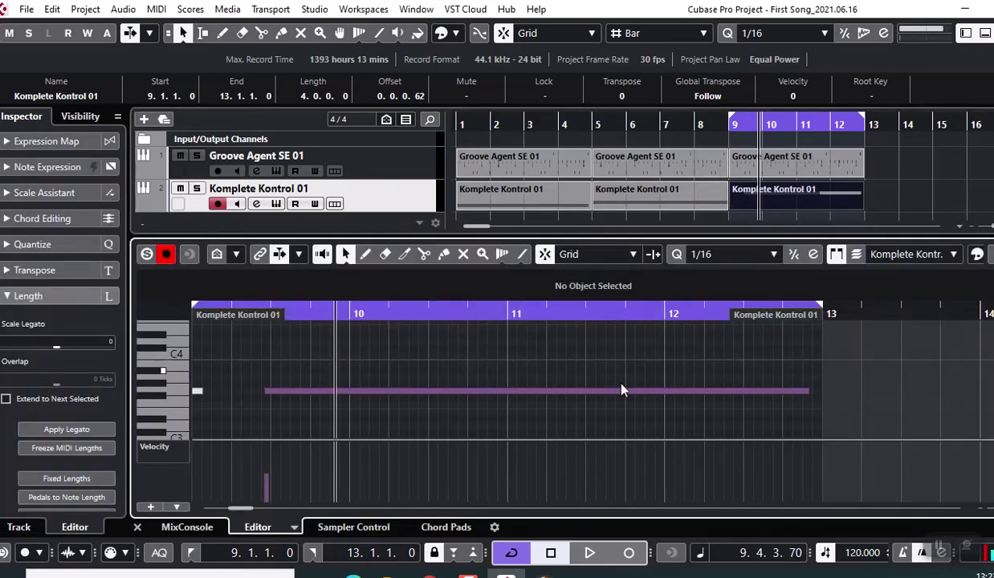
click(196, 391)
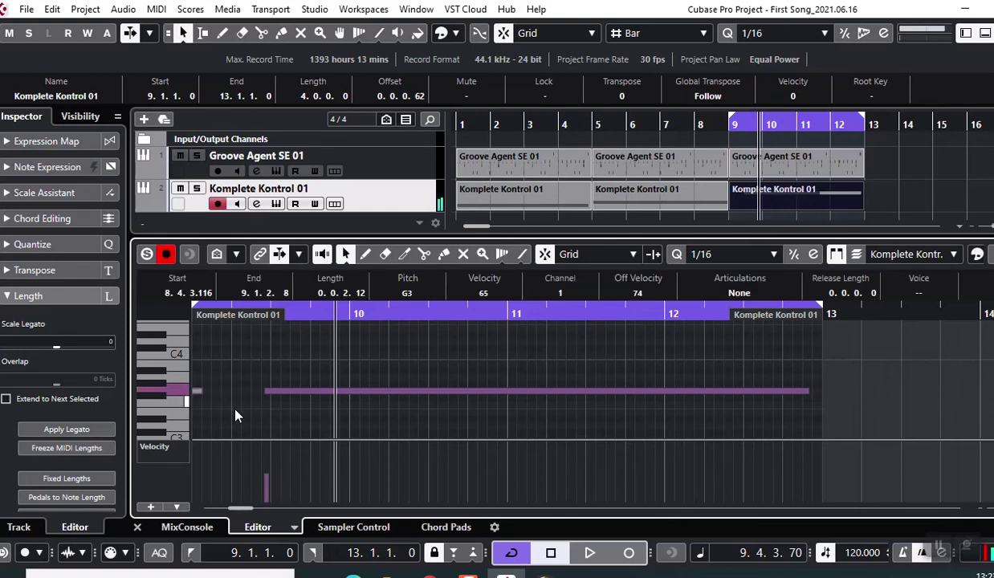
key(Right)
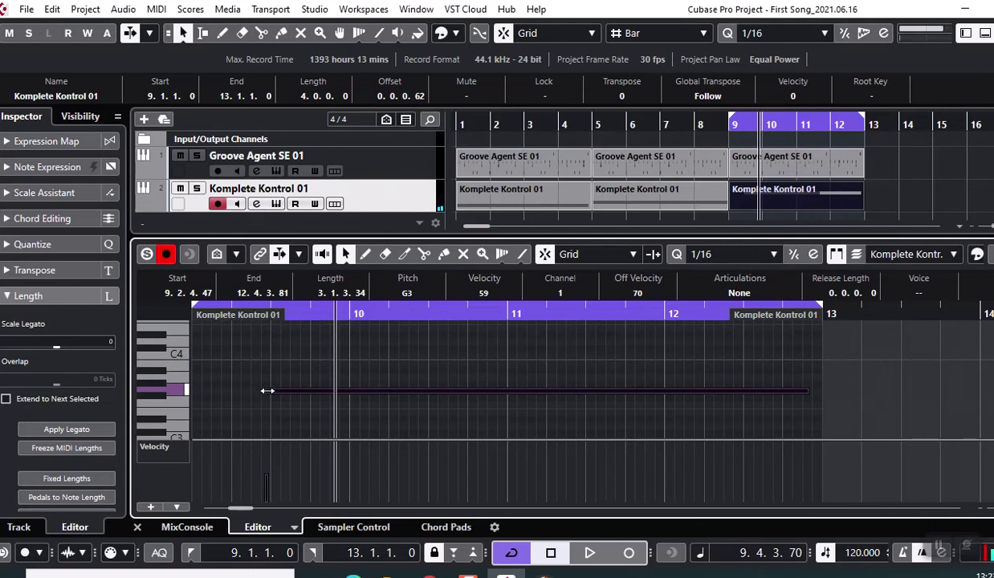
mouse_move(267, 391)
mouse_down()
mouse_move(202, 394)
mouse_move(258, 393)
mouse_up()
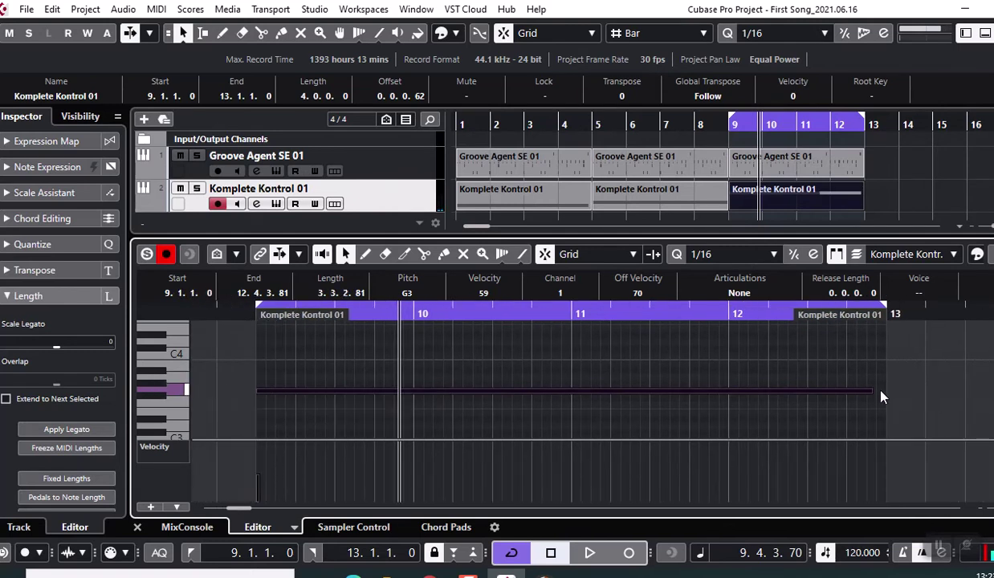
mouse_move(871, 389)
mouse_down()
mouse_move(884, 390)
mouse_move(872, 390)
mouse_up()
click(830, 398)
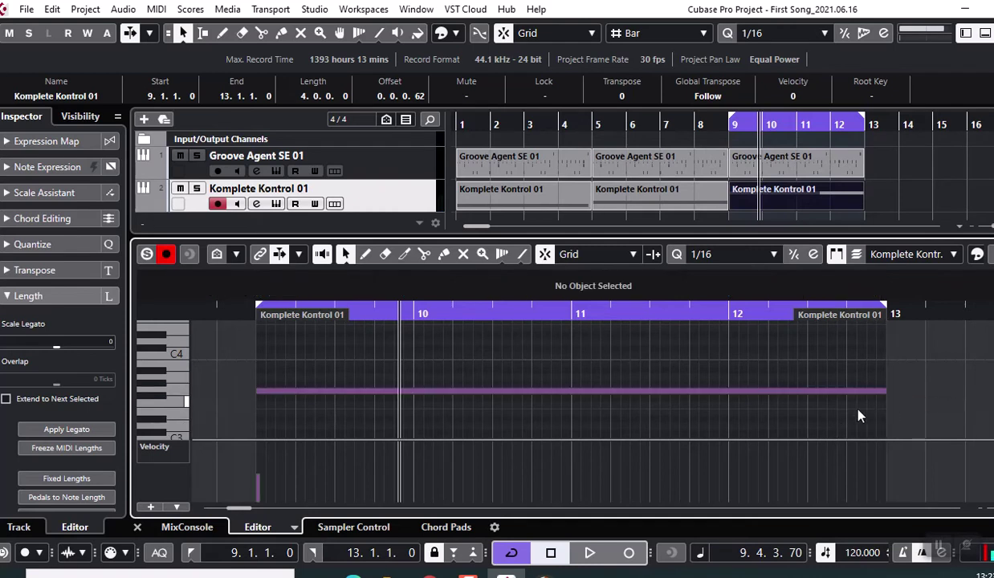
click(793, 392)
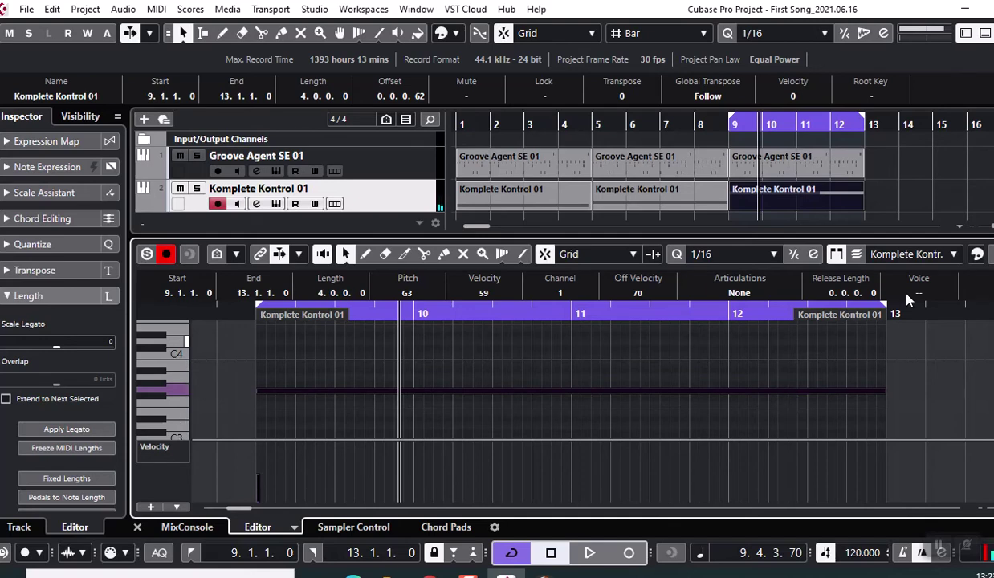
click(985, 34)
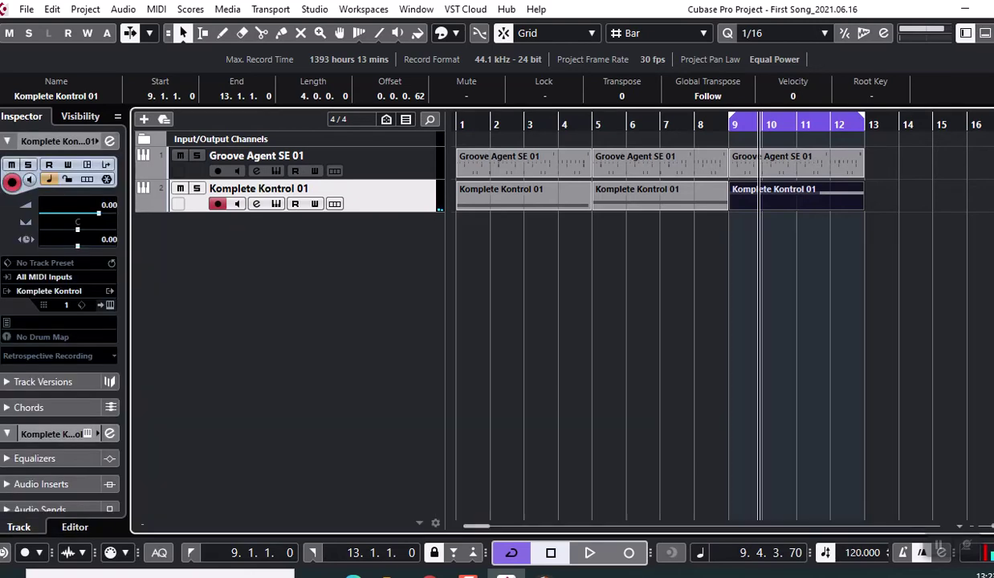
Play the song from bar 8 to check the transition into the new guitar part, and stop playback.
click(883, 238)
click(694, 125)
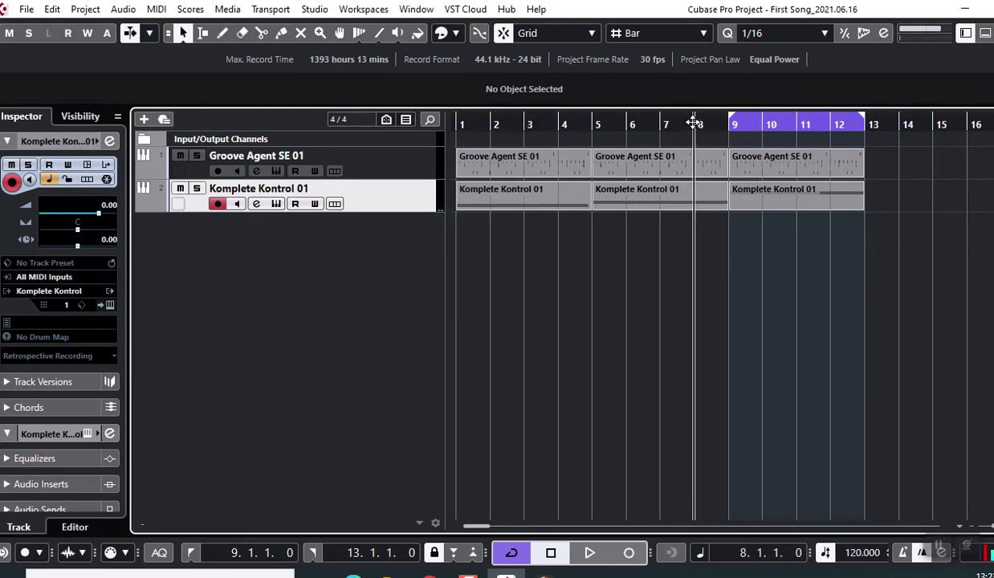
click(592, 553)
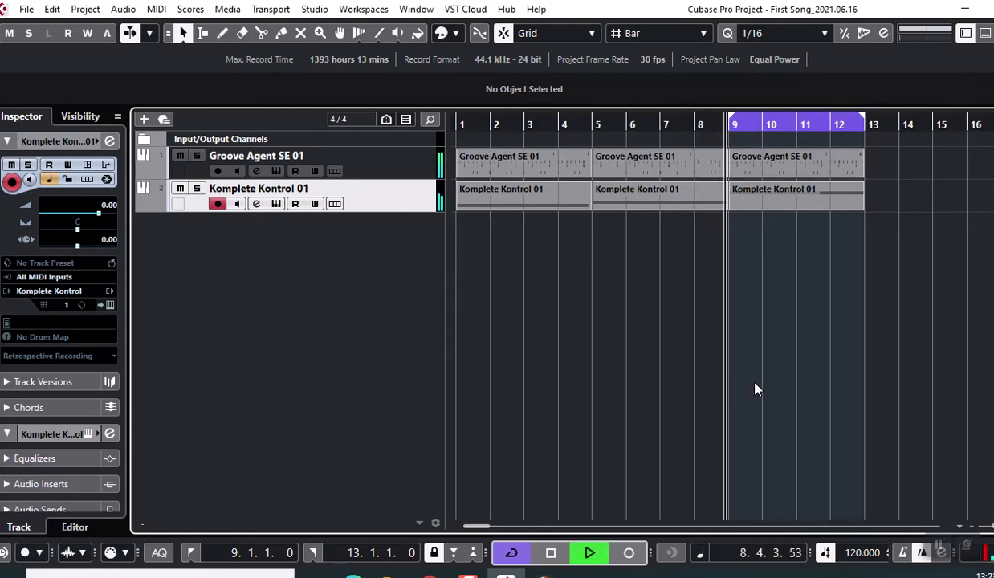
click(551, 552)
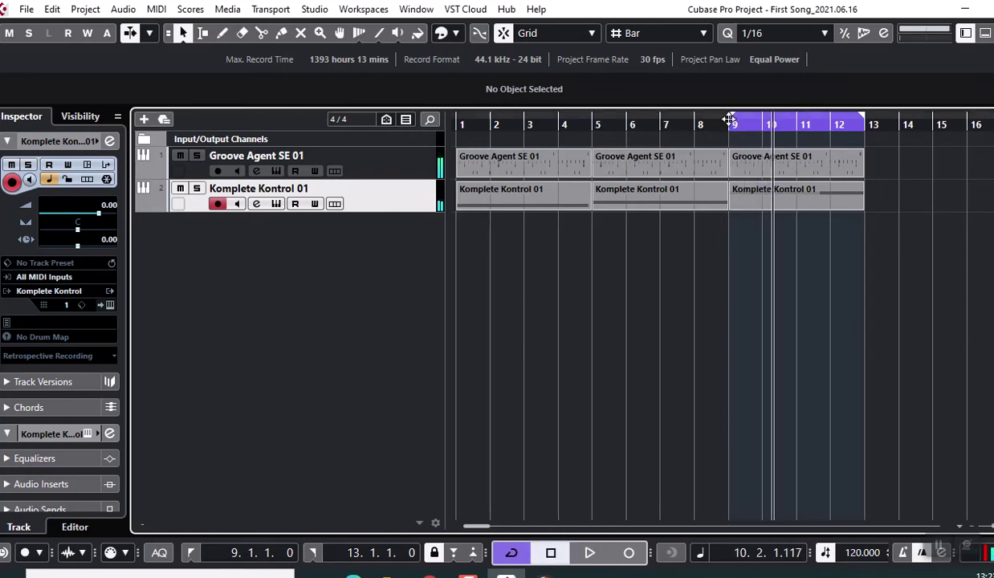
Extend the left locator to bar 1 and duplicate all drum and guitar parts from bars 1 to 13 three times.
drag(735, 122, 429, 136)
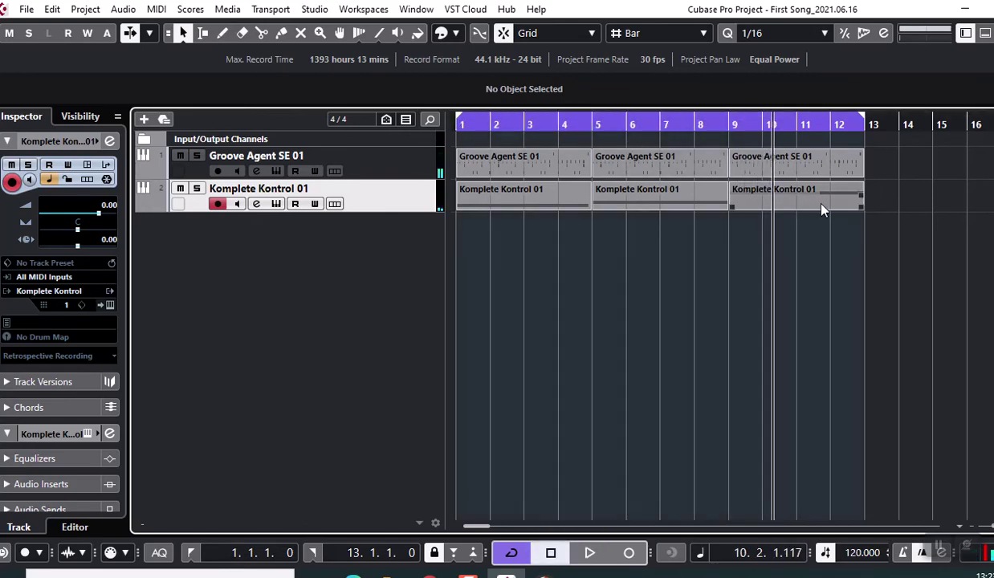
drag(850, 231, 537, 172)
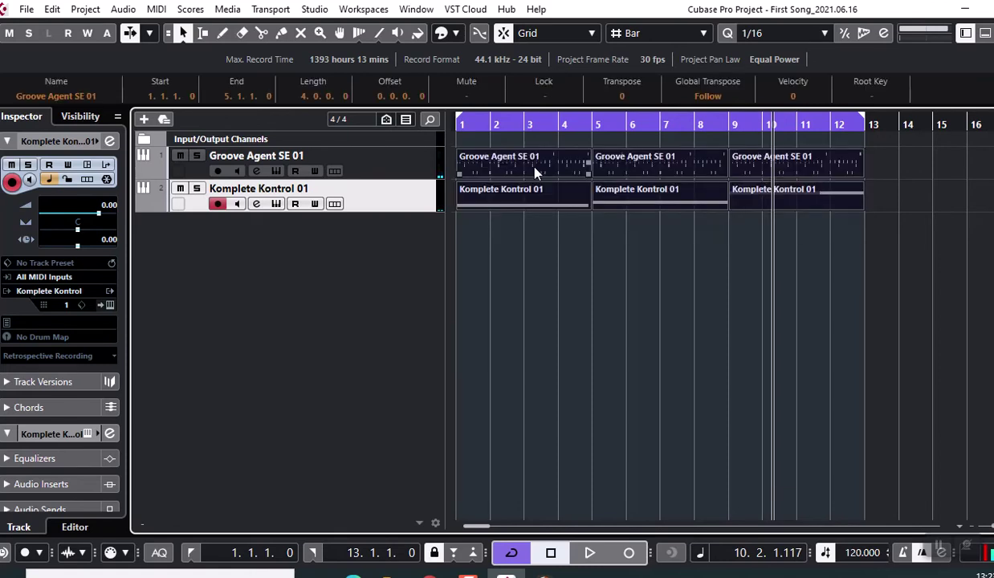
key(ctrl+d)
key(ctrl+d)
key(ctrl+d)
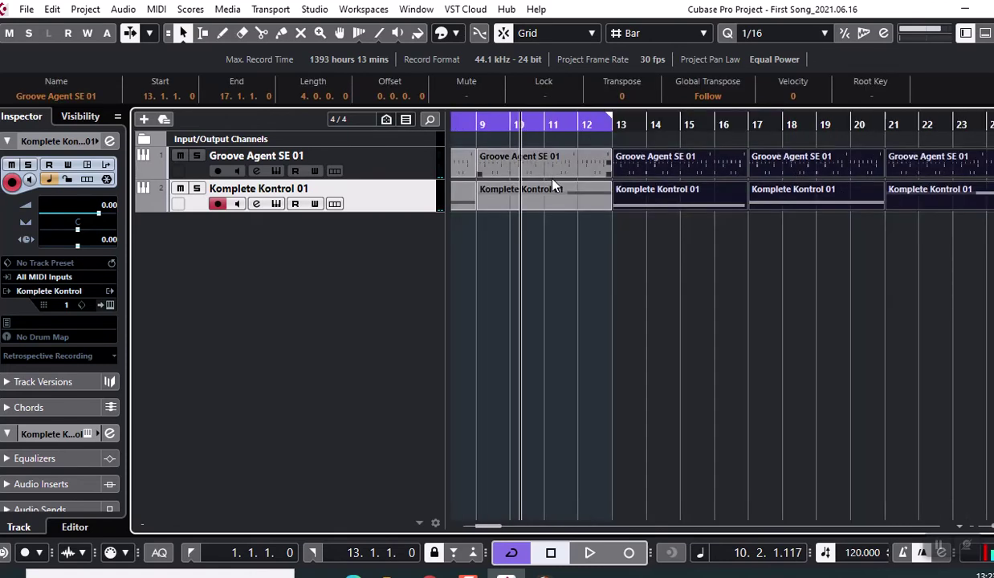
Save the project and return the cursor to bar 1.
click(850, 299)
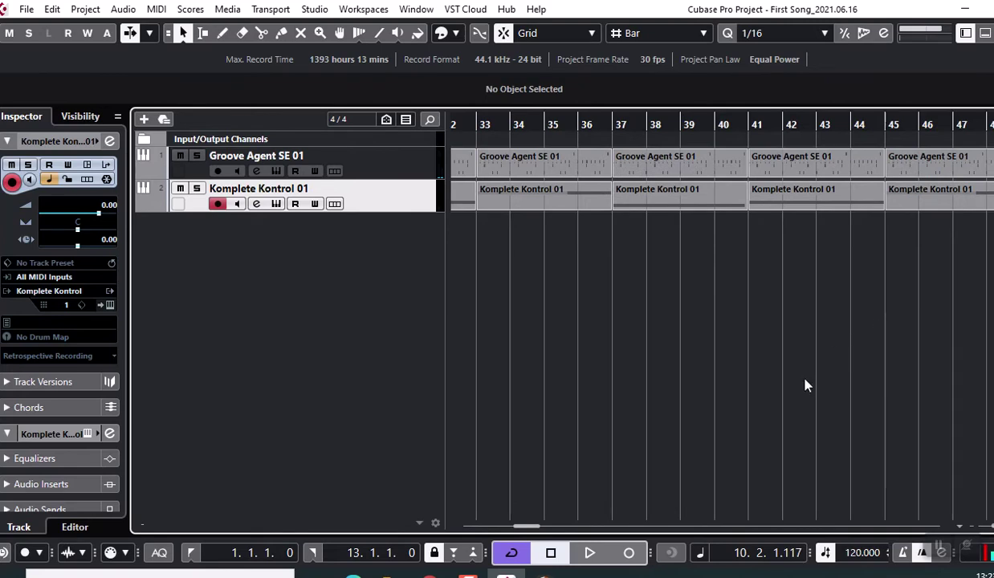
drag(527, 528, 346, 495)
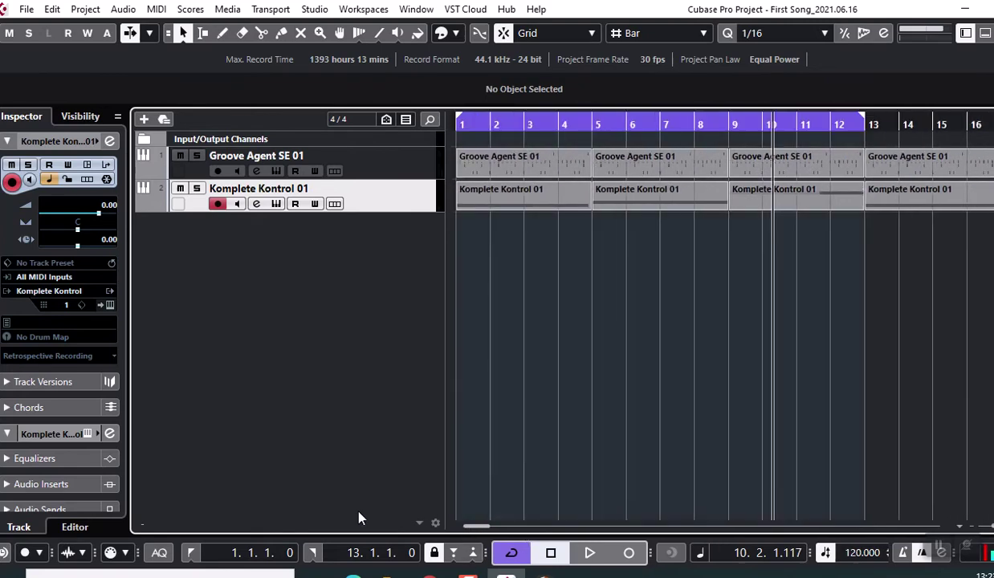
click(27, 8)
click(38, 124)
click(460, 120)
Add a stereo audio track named Vocals with input Analog 1 (1) (Mono) below Komplete Kontrol 01.
right_click(401, 204)
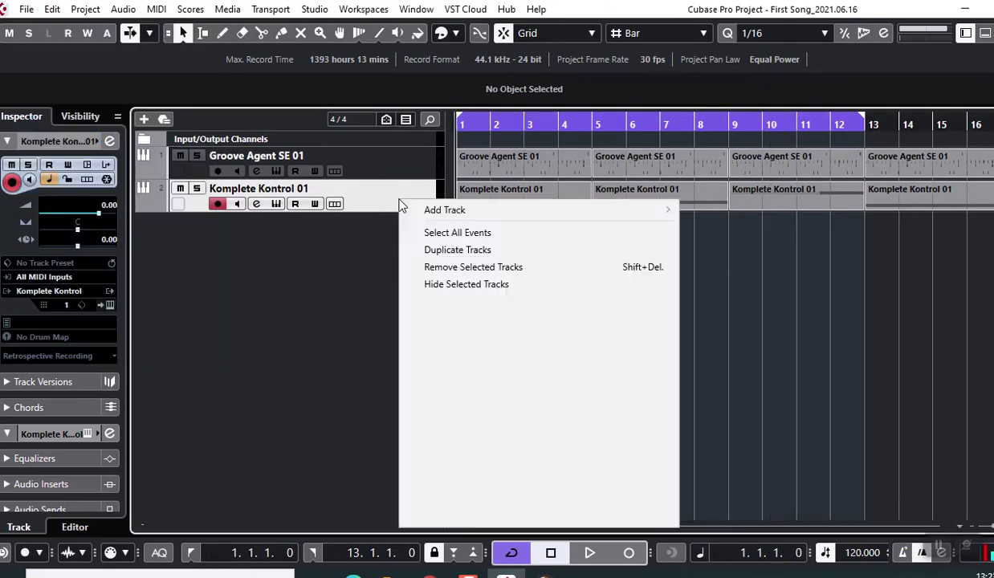
mouse_move(424, 212)
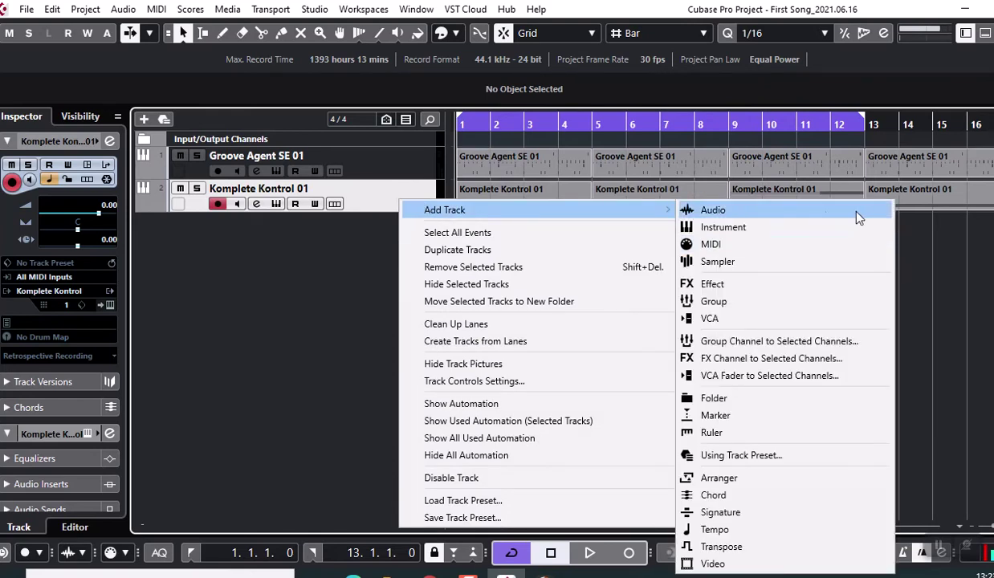
click(743, 211)
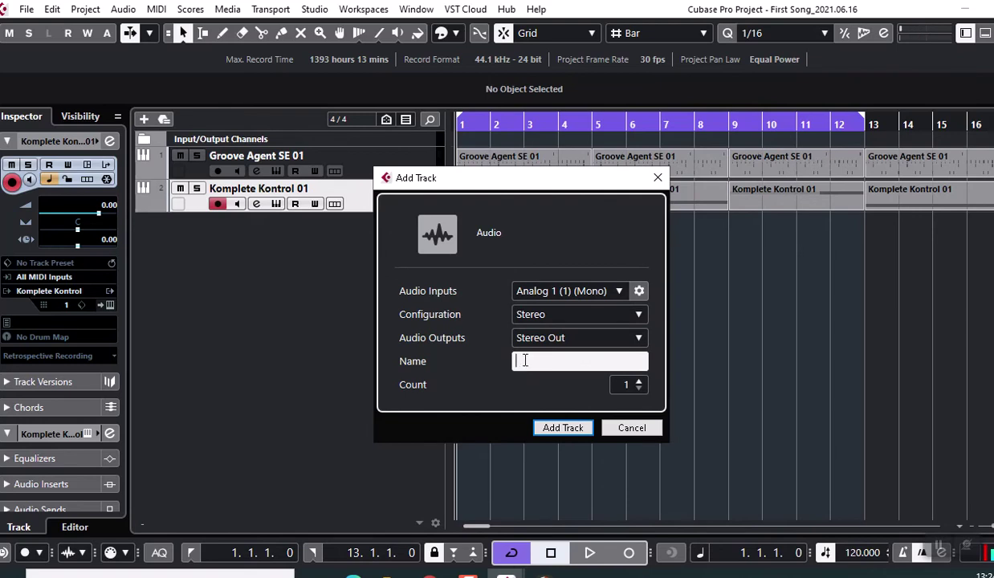
text(Vocals)
click(562, 427)
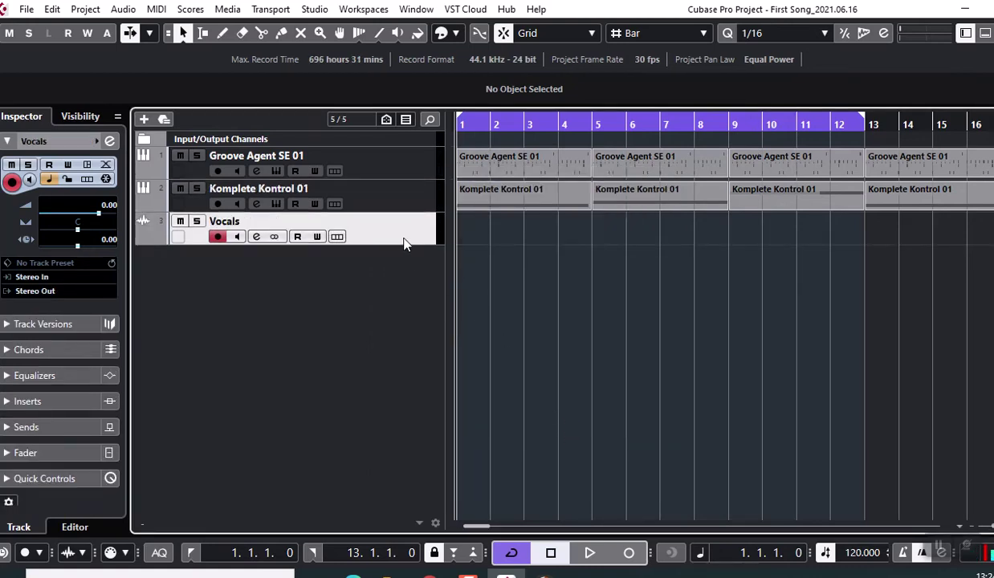
right_click(399, 223)
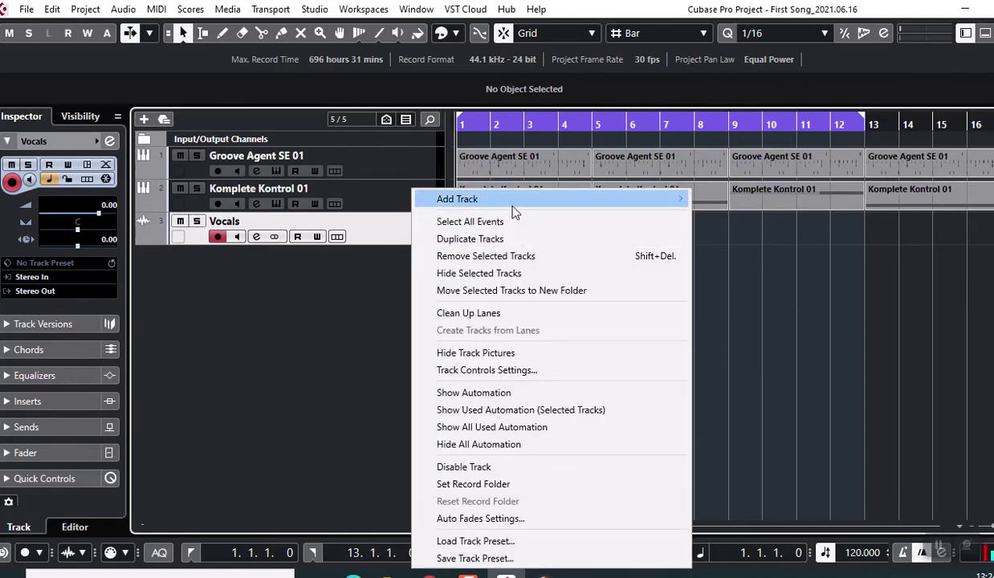
mouse_move(658, 199)
click(727, 201)
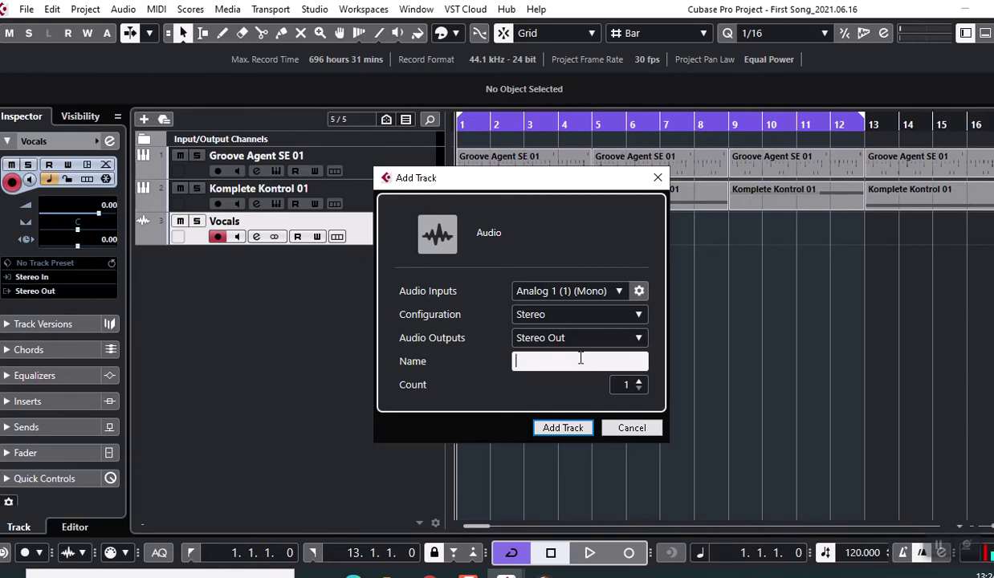
text(Guitar Lead)
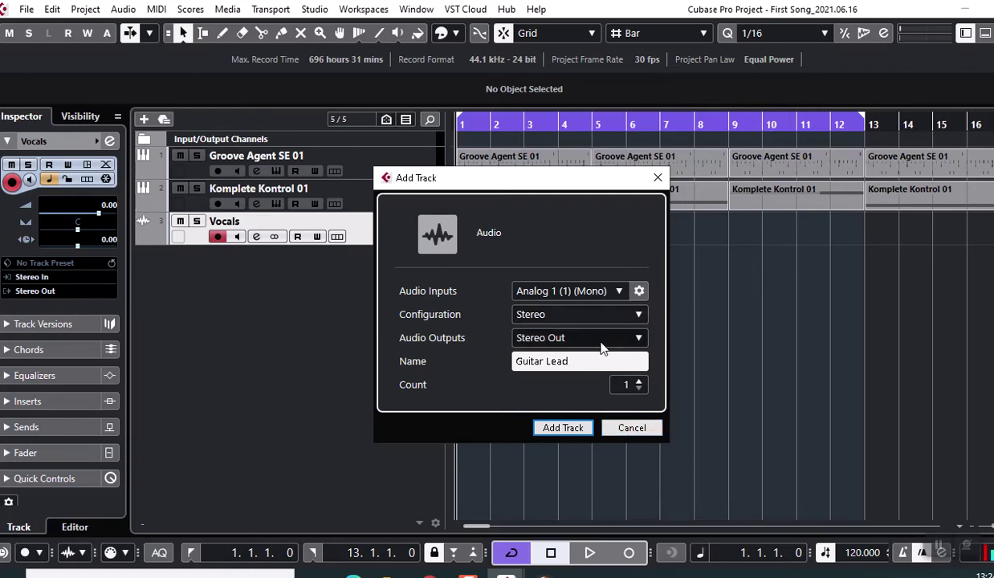
click(635, 428)
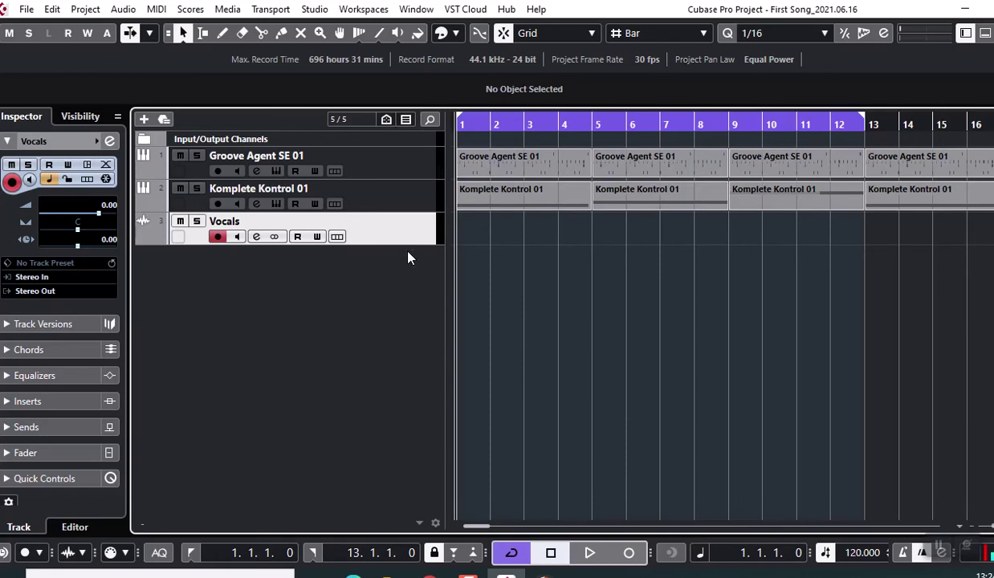
Remove the stereo Vocals track from the project.
right_click(390, 224)
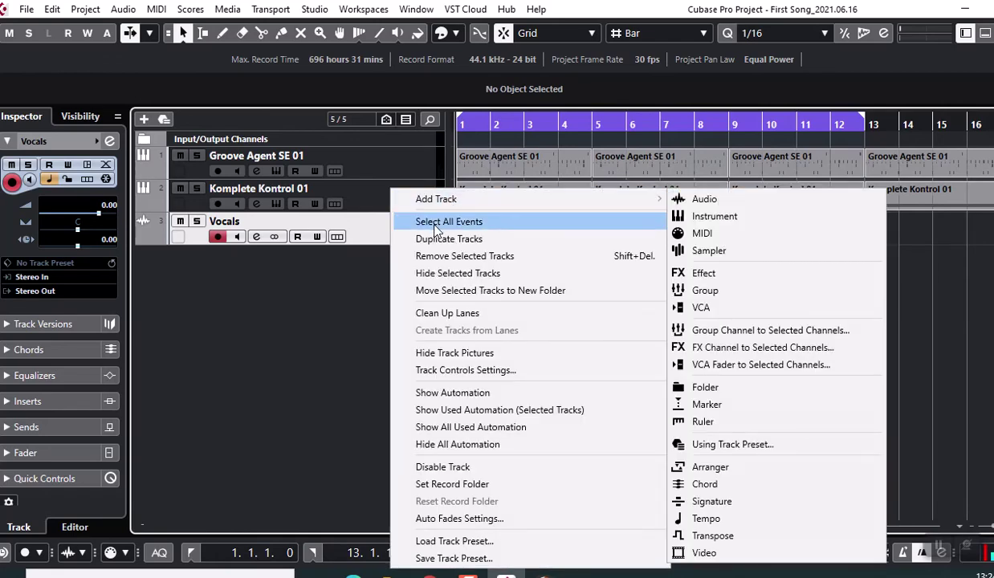
right_click(359, 230)
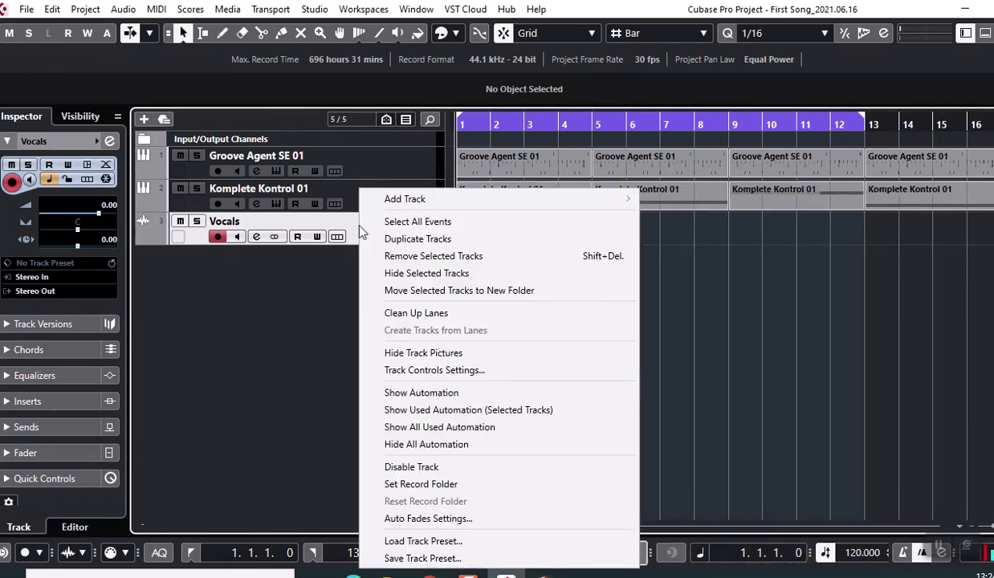
click(396, 257)
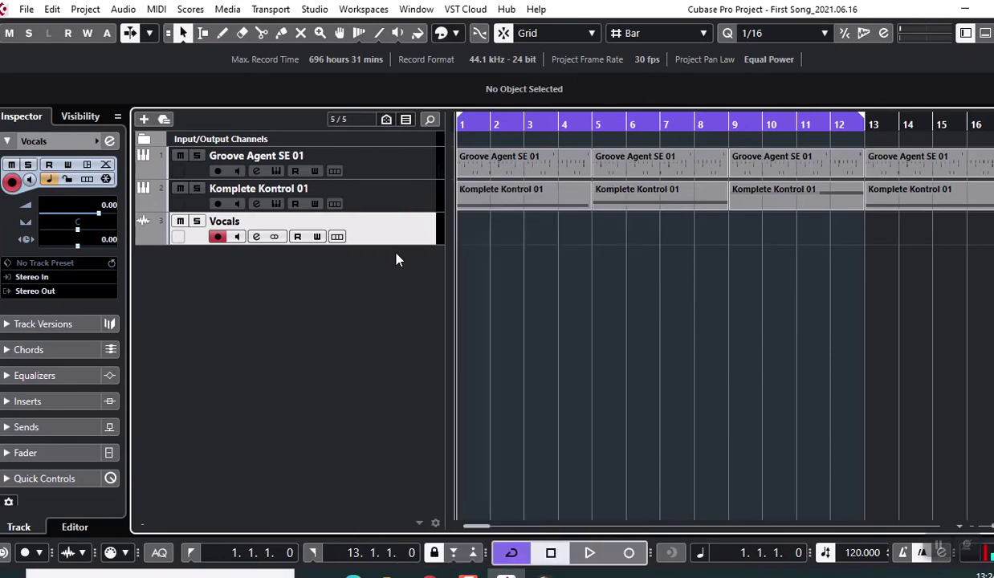
Add a mono audio track named Vocal with input Analog 1 (1) (Mono) and output Stereo Out below Komplete Kontrol 01.
right_click(401, 206)
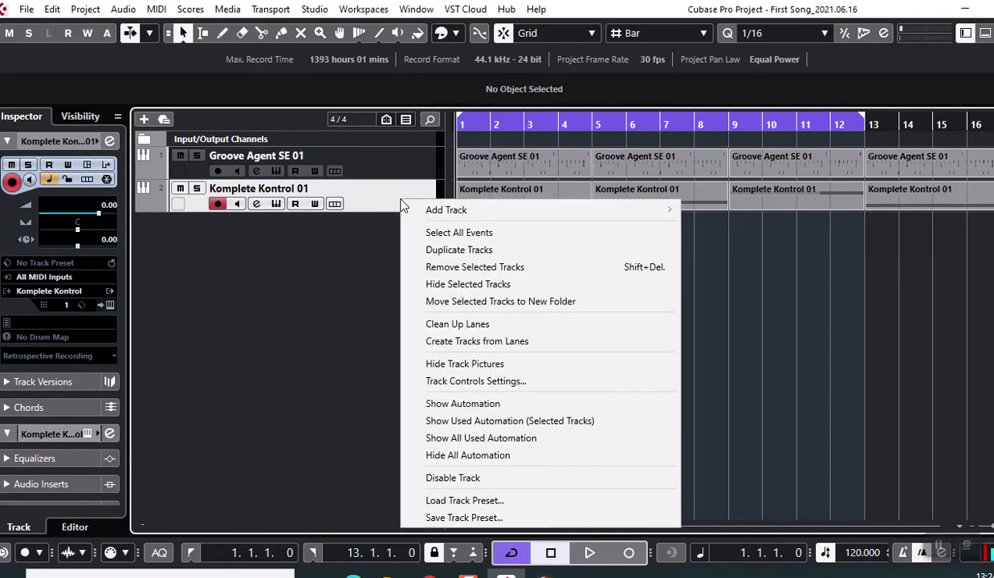
mouse_move(628, 209)
click(715, 212)
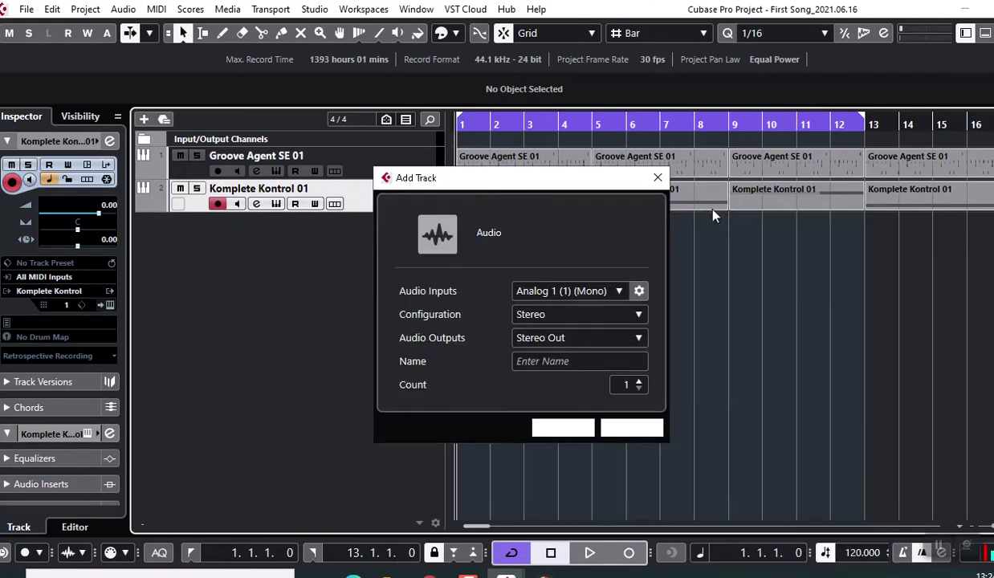
click(522, 314)
click(539, 337)
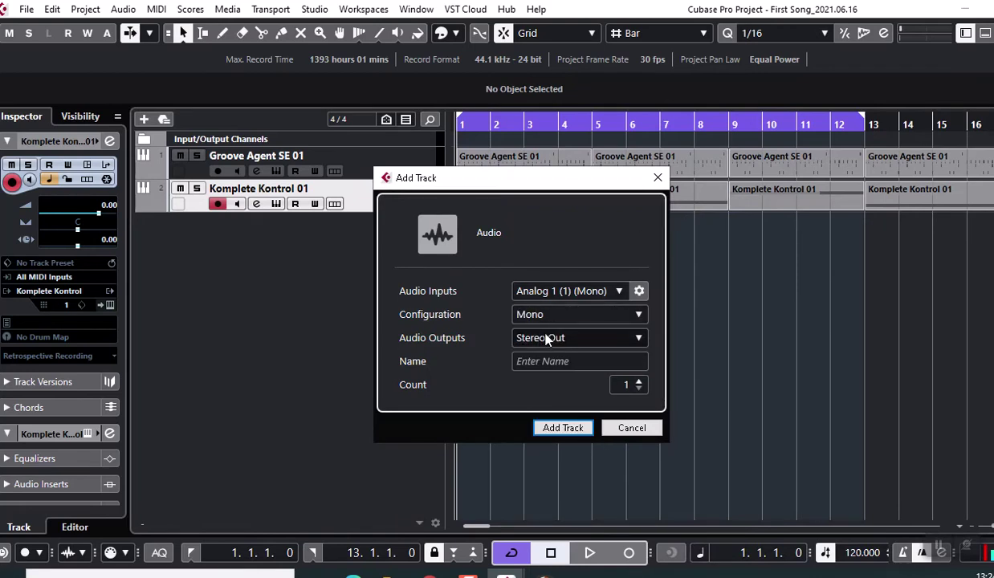
click(548, 360)
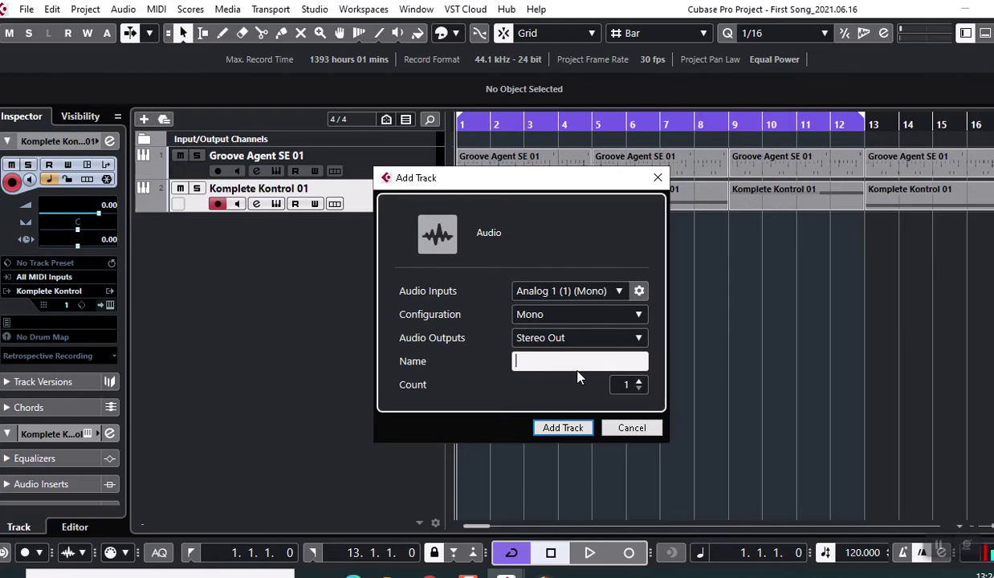
text(Vocal)
click(562, 429)
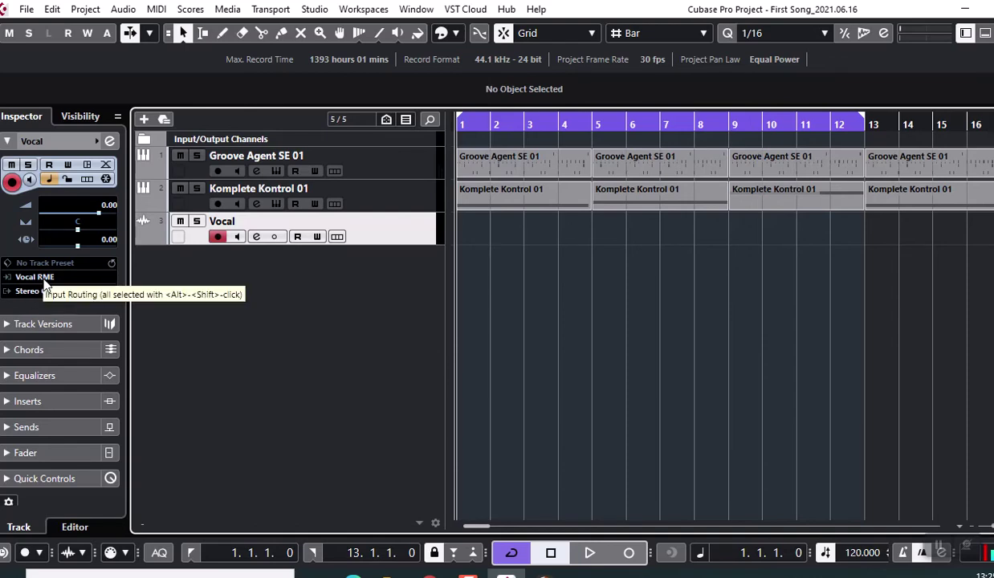
Check the input bus and device port assignments in Audio Connections, and close the window.
click(315, 10)
click(339, 29)
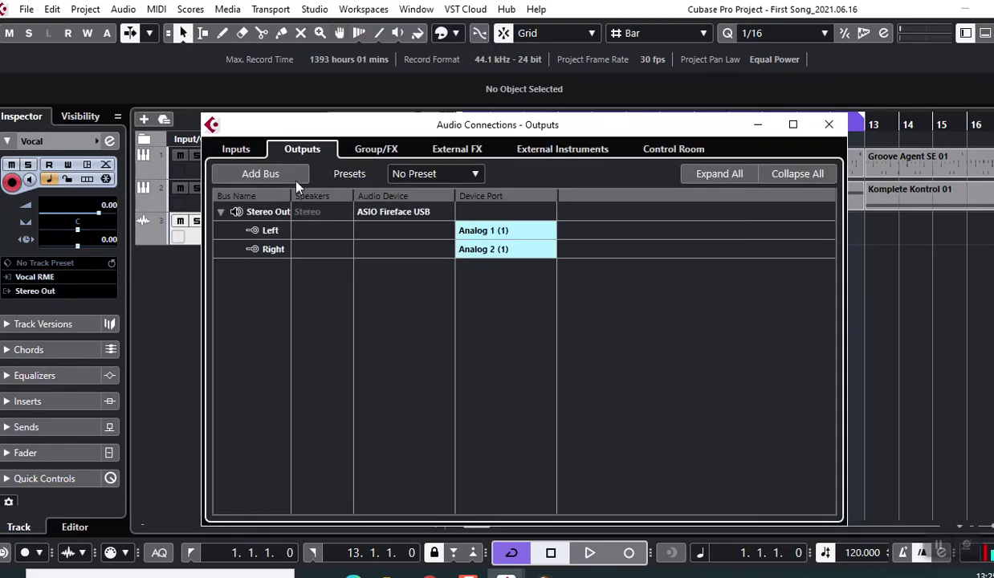
click(233, 149)
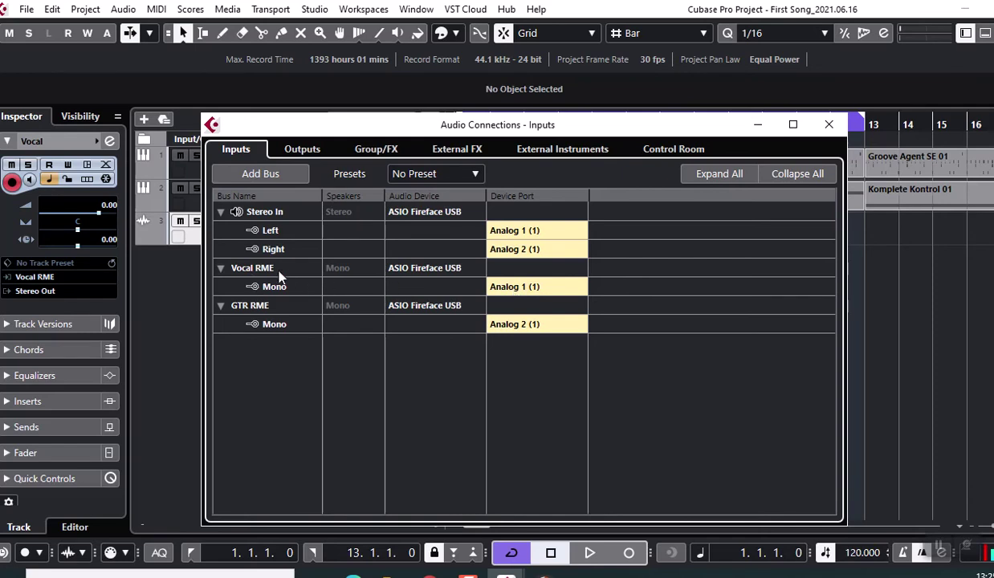
click(829, 125)
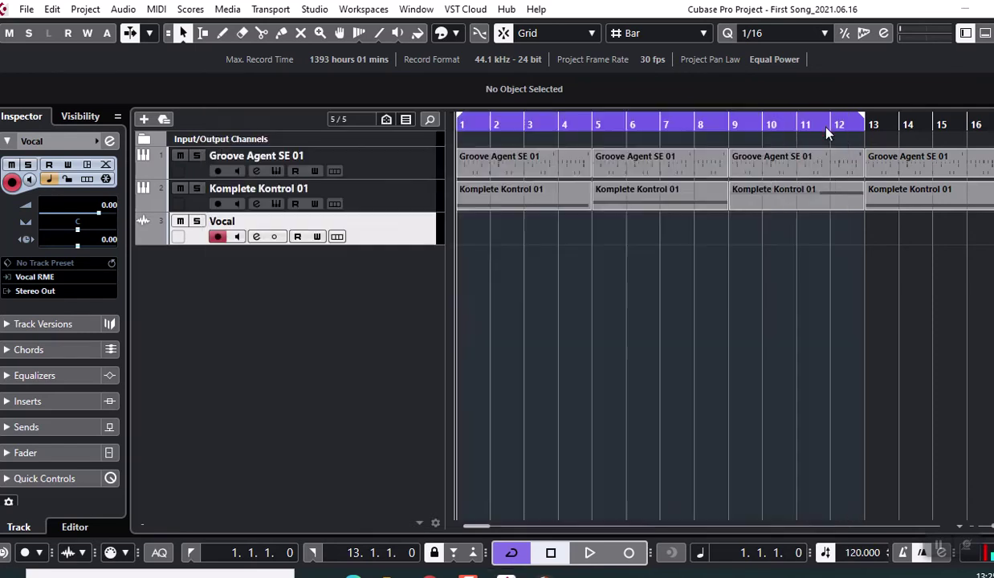
Add a mono audio track named Guitar Lead below Vocal and route its input to GTR RME.
right_click(383, 234)
mouse_move(450, 198)
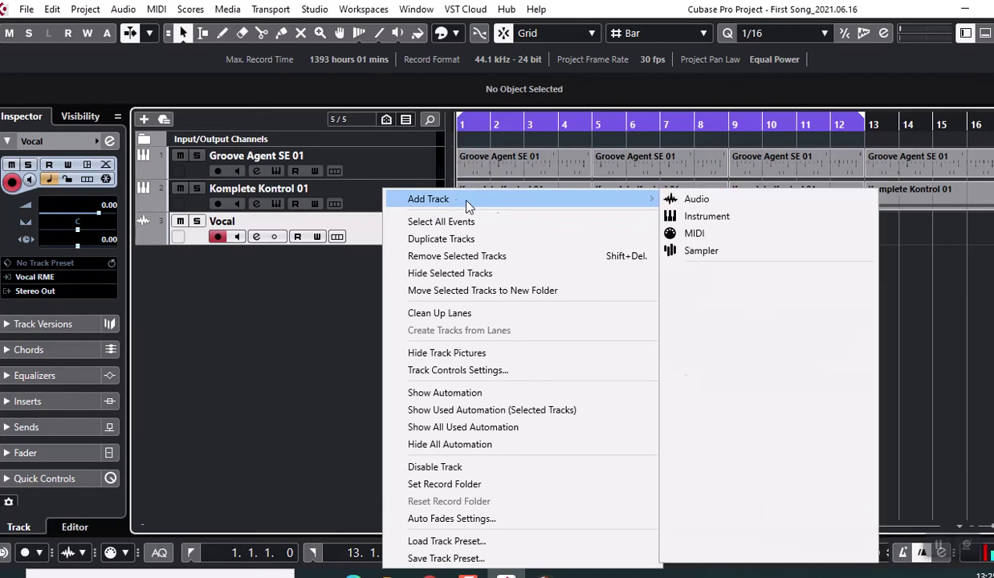
click(715, 200)
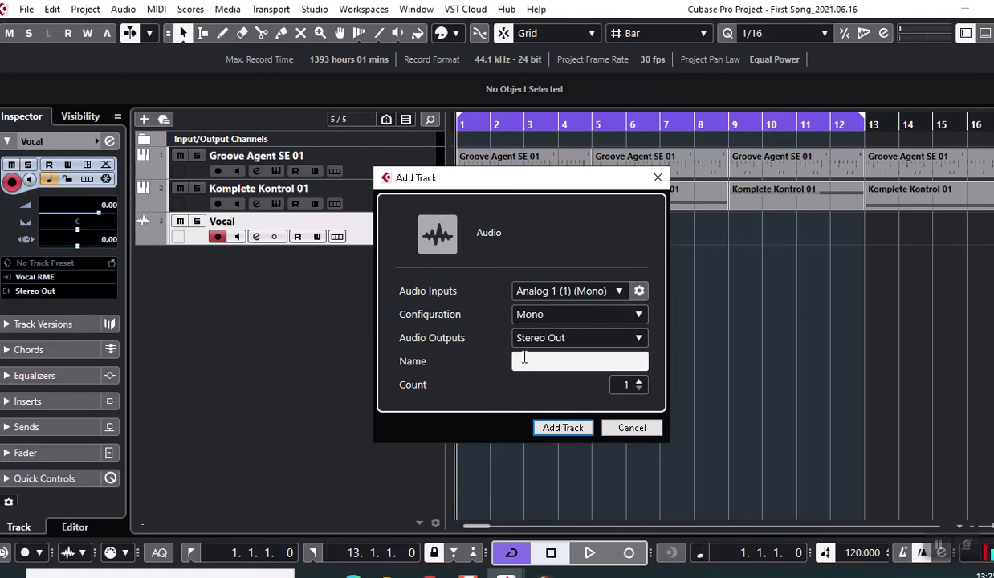
text(Guitar)
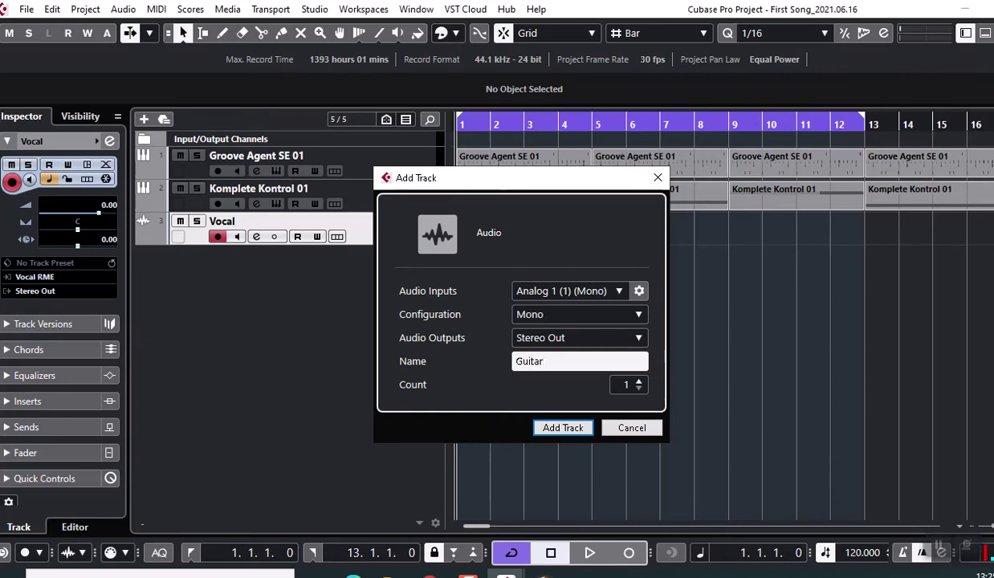
text( Lead)
click(565, 437)
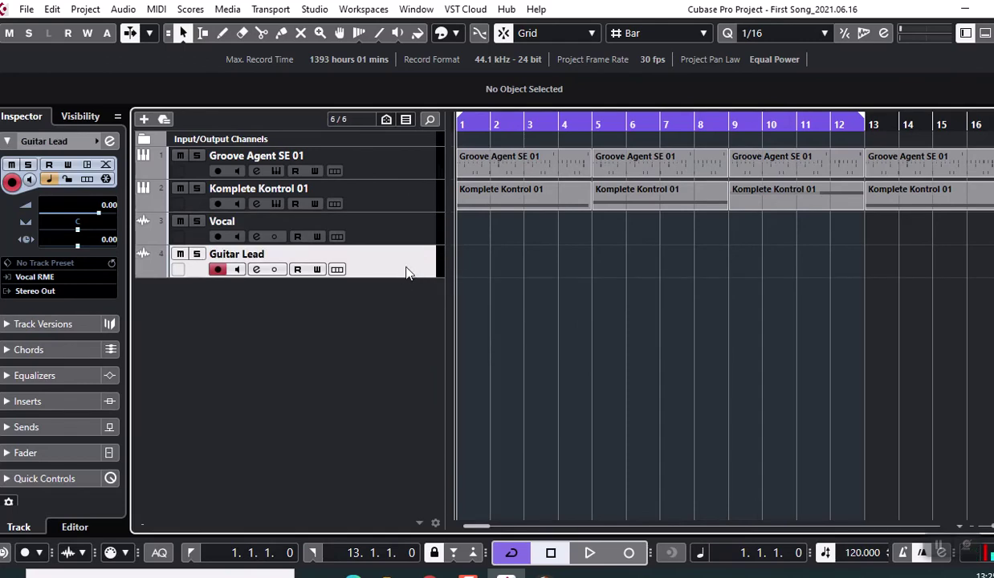
click(27, 280)
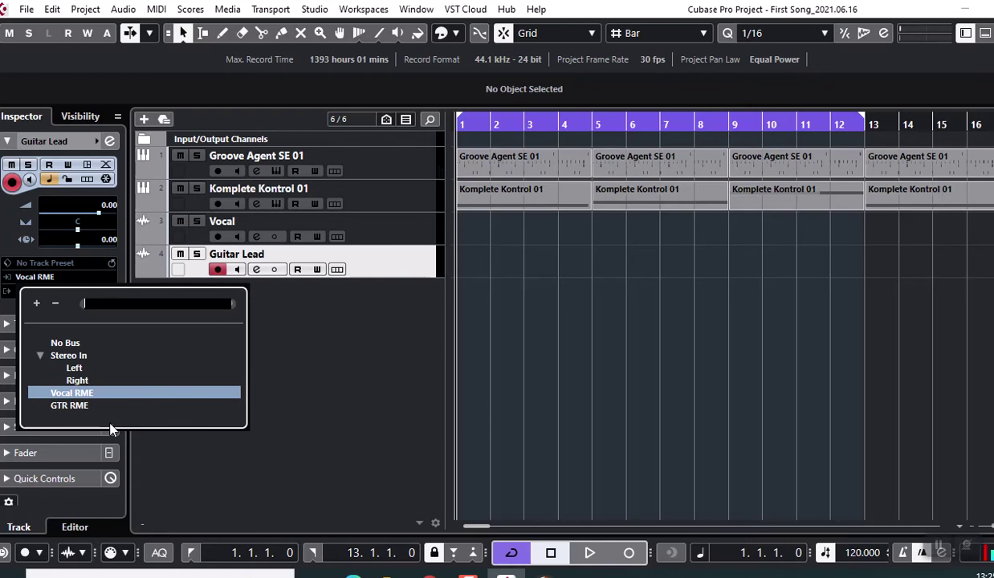
click(70, 405)
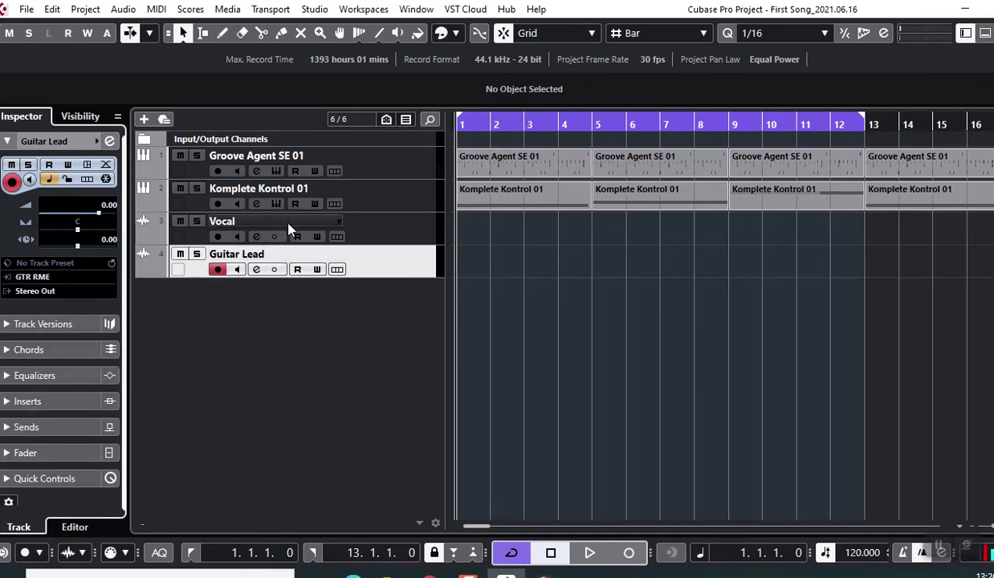
Compare the input routing of the Vocal and Guitar Lead tracks, leave Vocal selected, and save the project.
click(405, 239)
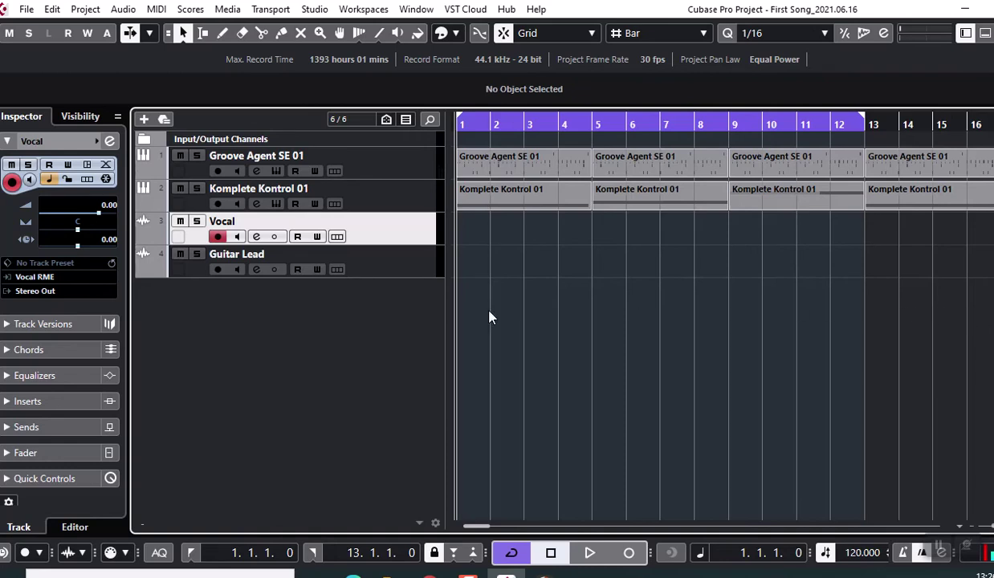
click(415, 268)
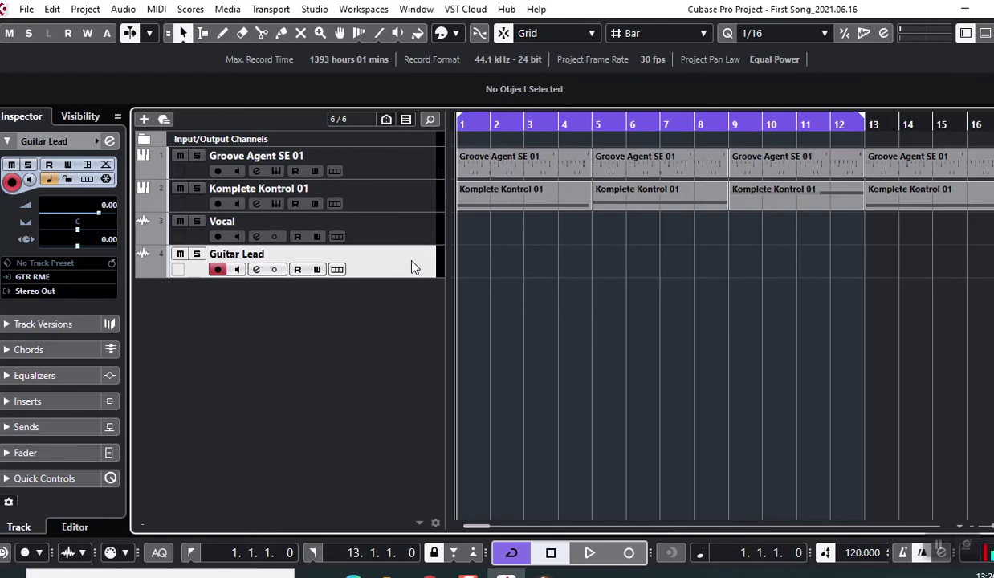
click(420, 224)
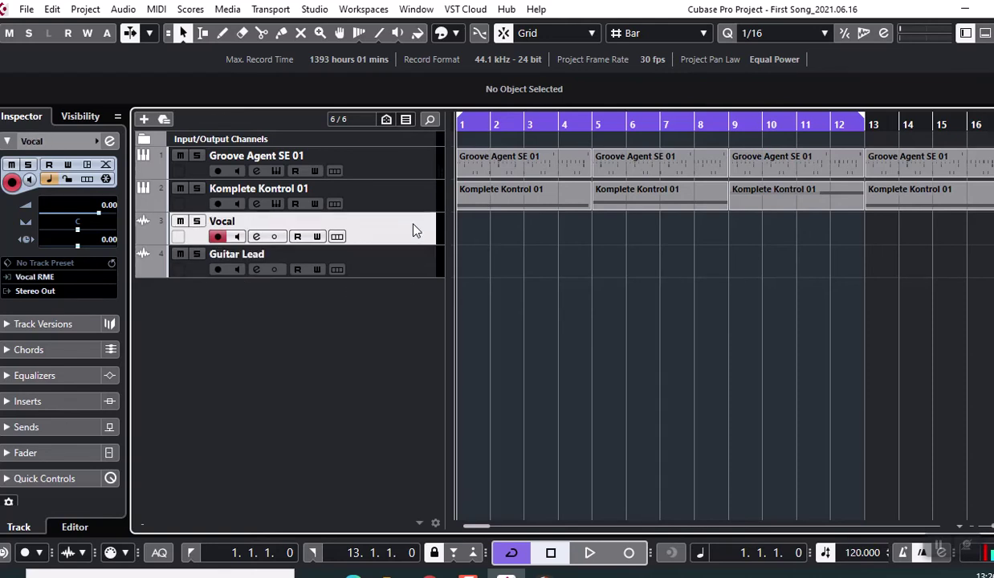
click(26, 8)
click(46, 121)
Set the locators to the Komplete Kontrol 01 part spanning bars 5 to 9 and place the cursor at bar 5.
click(589, 202)
click(624, 206)
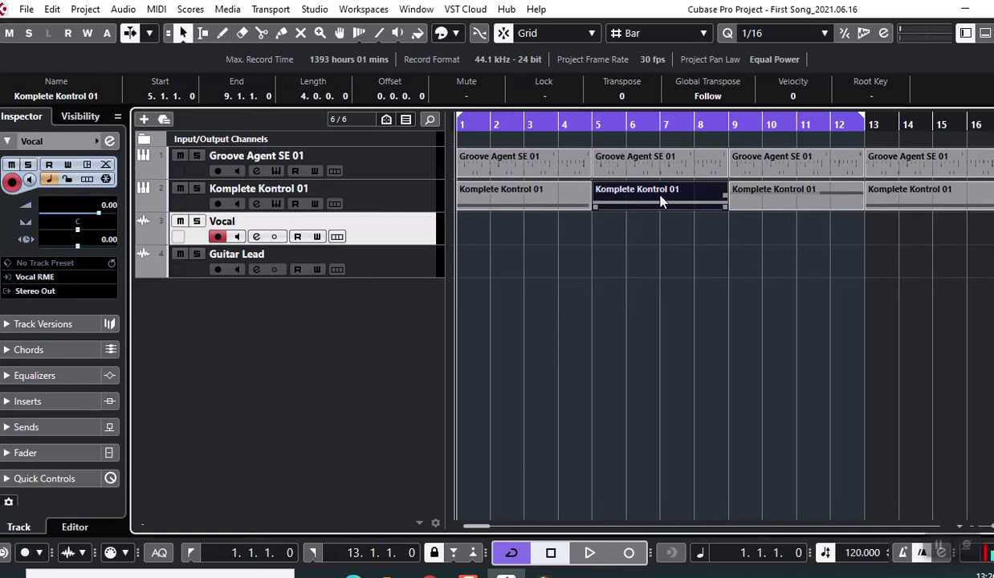
key(p)
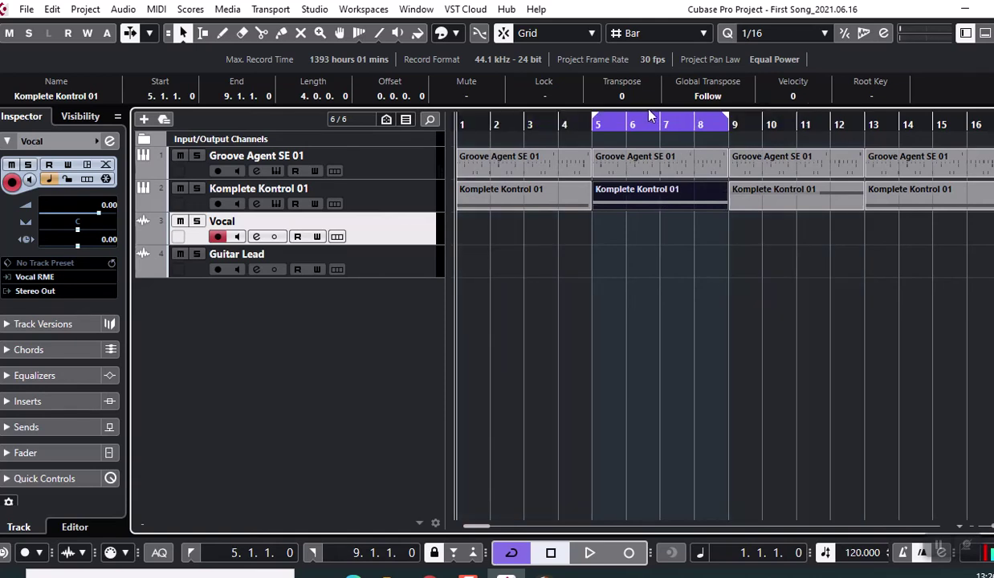
click(592, 122)
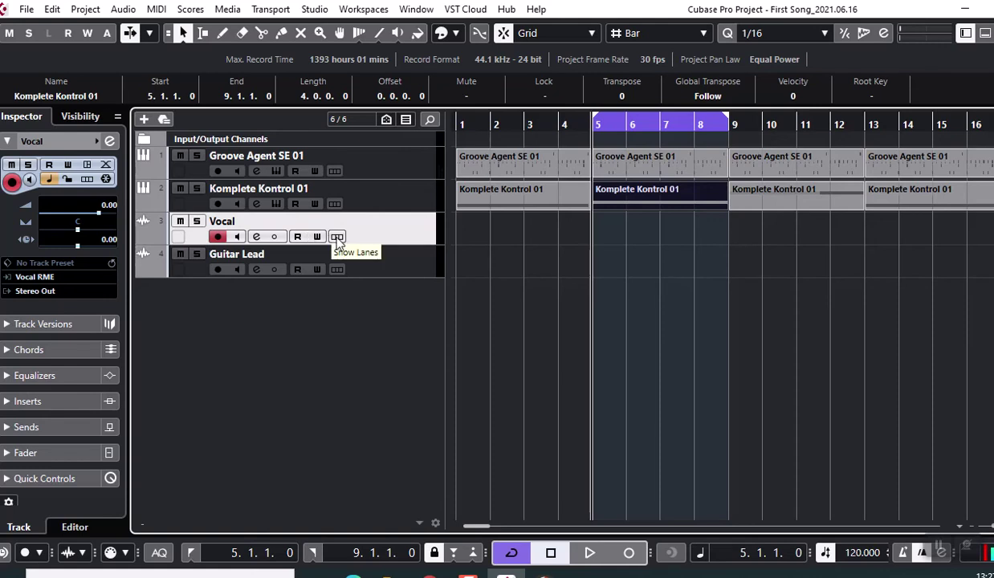
Show the lanes of the Vocal track and record a short vocal take from bar 5.
click(338, 237)
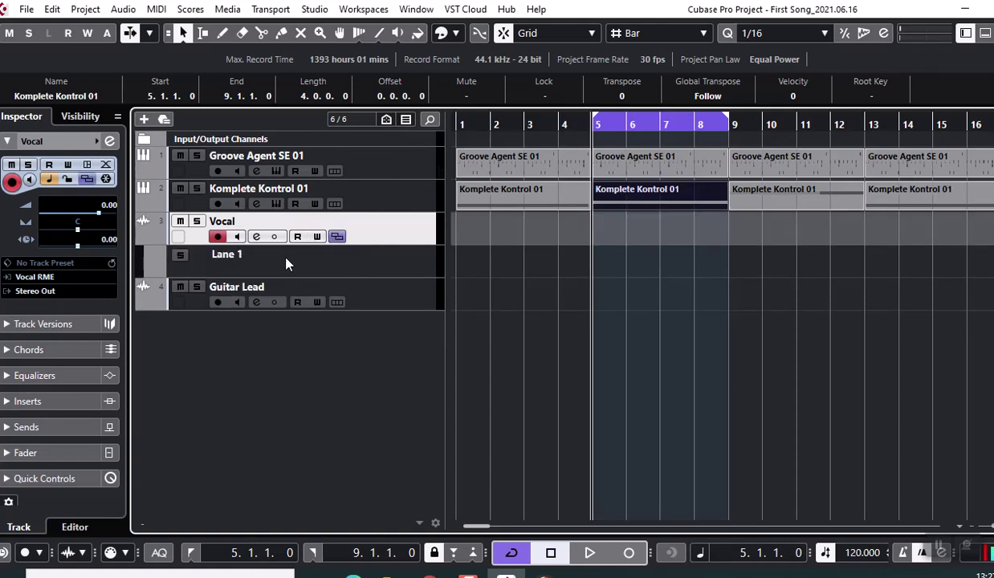
click(238, 237)
click(628, 553)
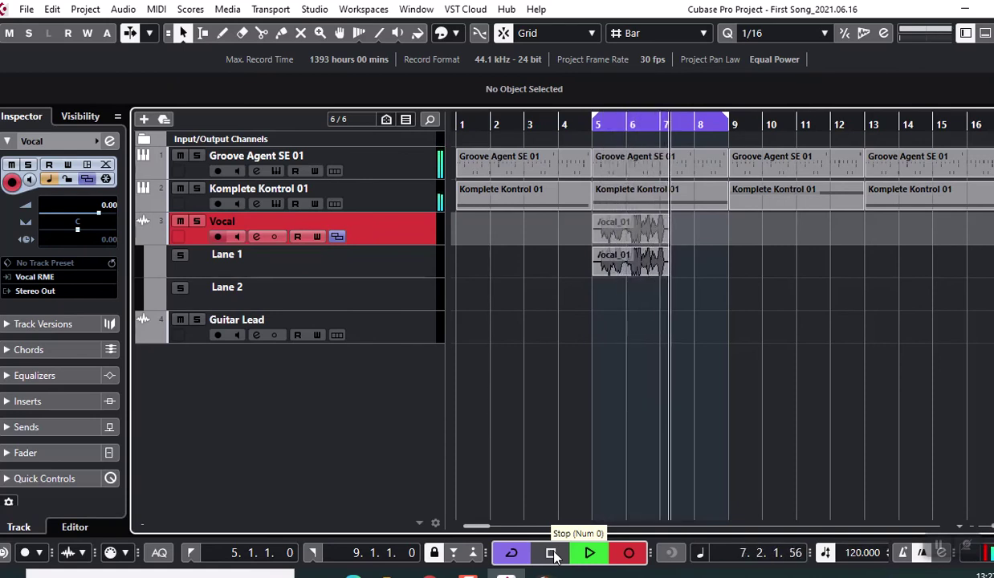
click(554, 554)
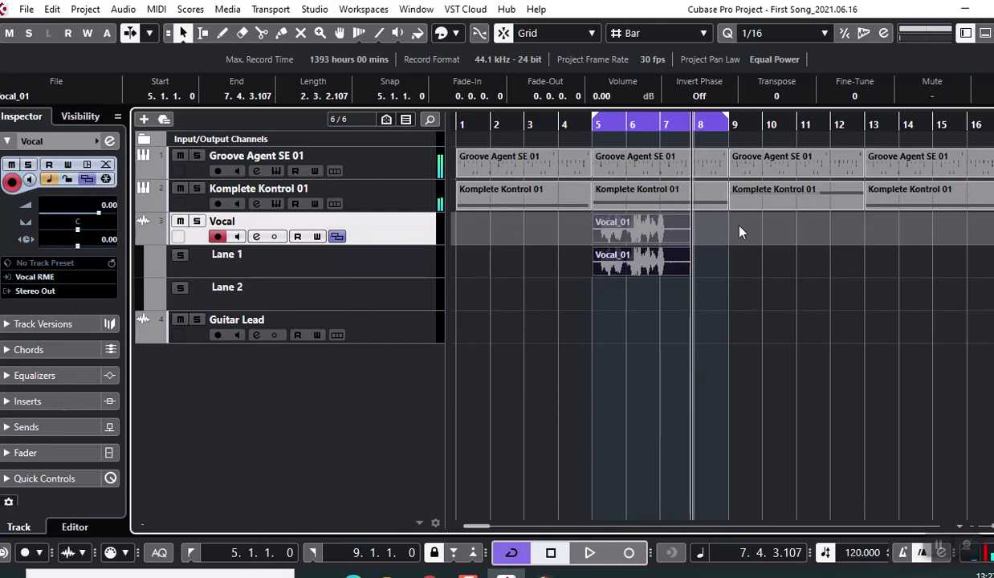
Play back the recorded vocal take from bar 5 and stop playback.
click(580, 122)
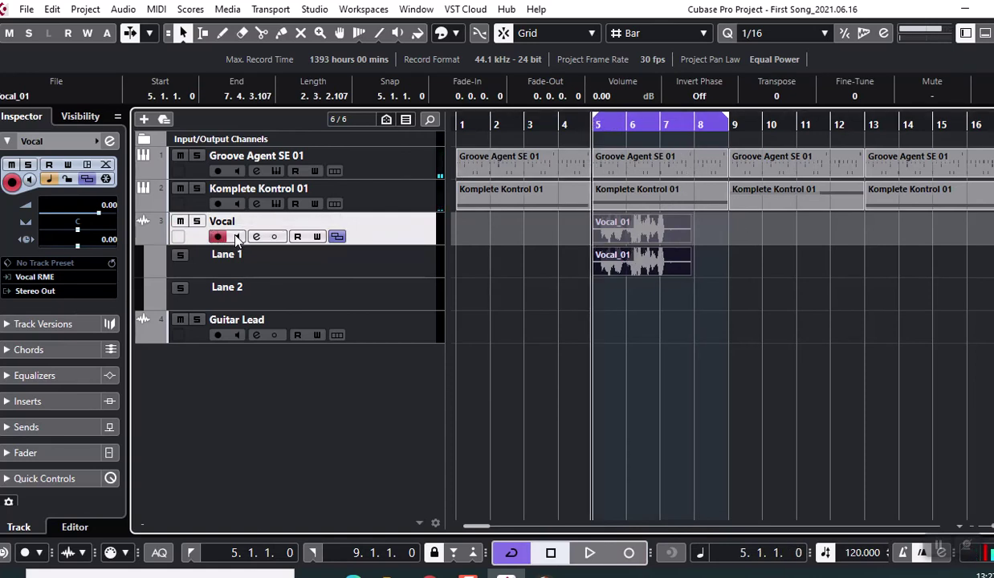
click(587, 554)
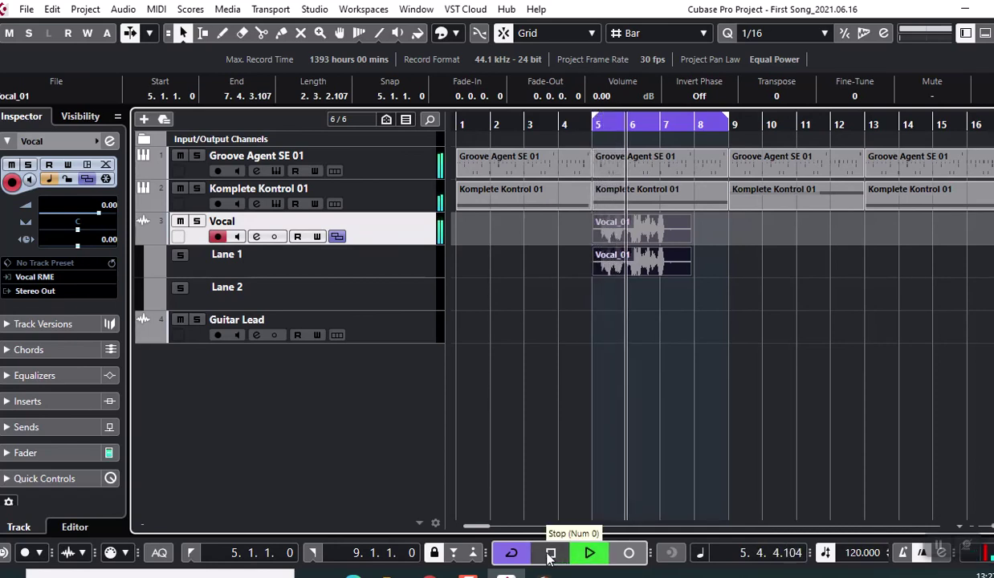
click(550, 554)
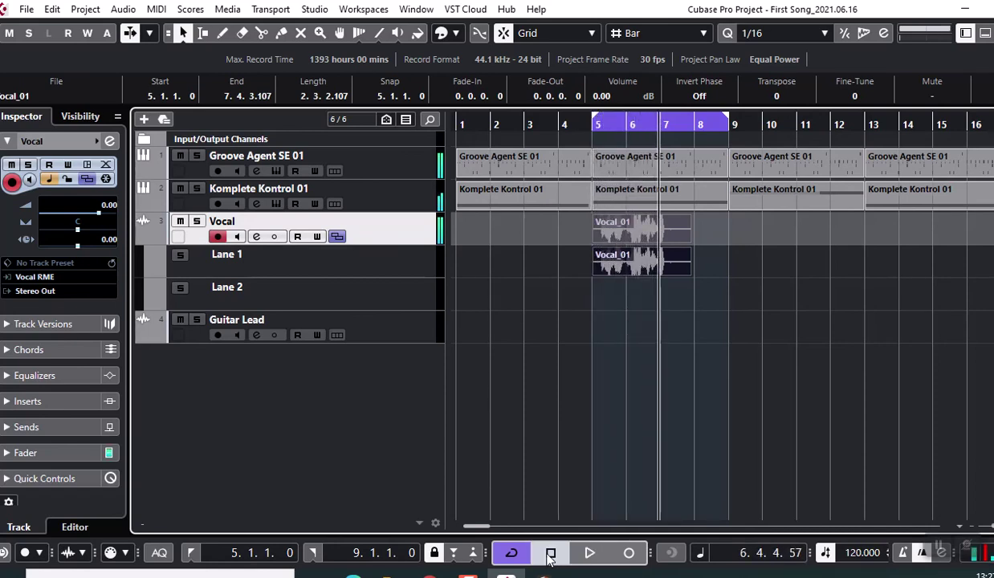
Delete the Vocal_01 take from Lane 1 and return the cursor to bar 5.
click(622, 257)
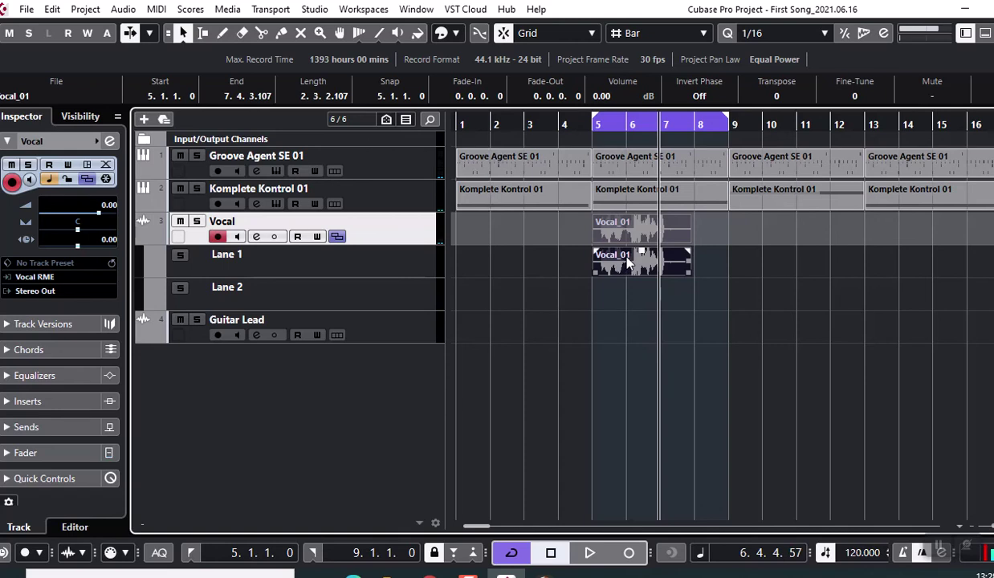
key(Delete)
drag(594, 127, 589, 142)
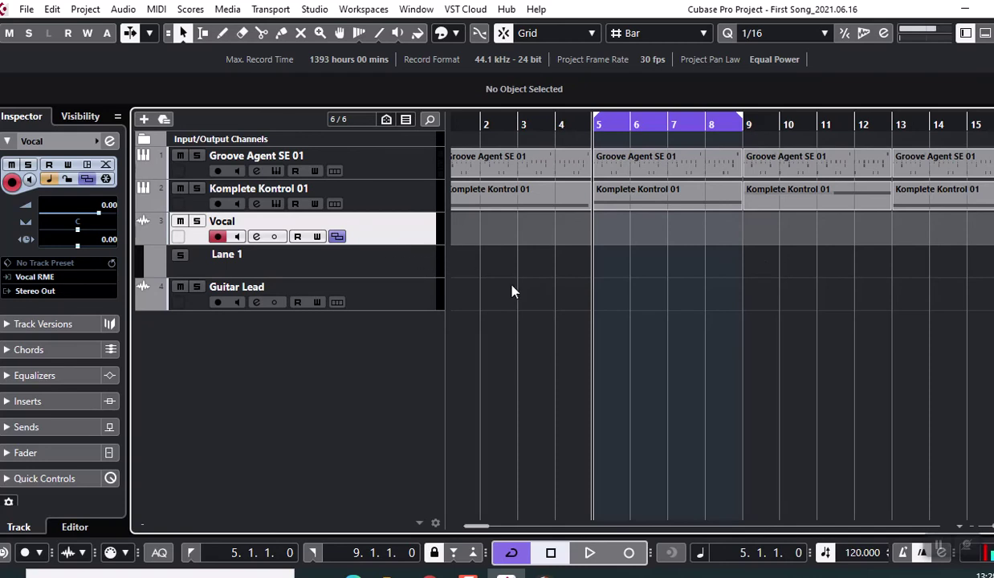
Enable monitoring on the Vocal track and record a new vocal take across bars 5 to 9.
click(237, 236)
click(626, 553)
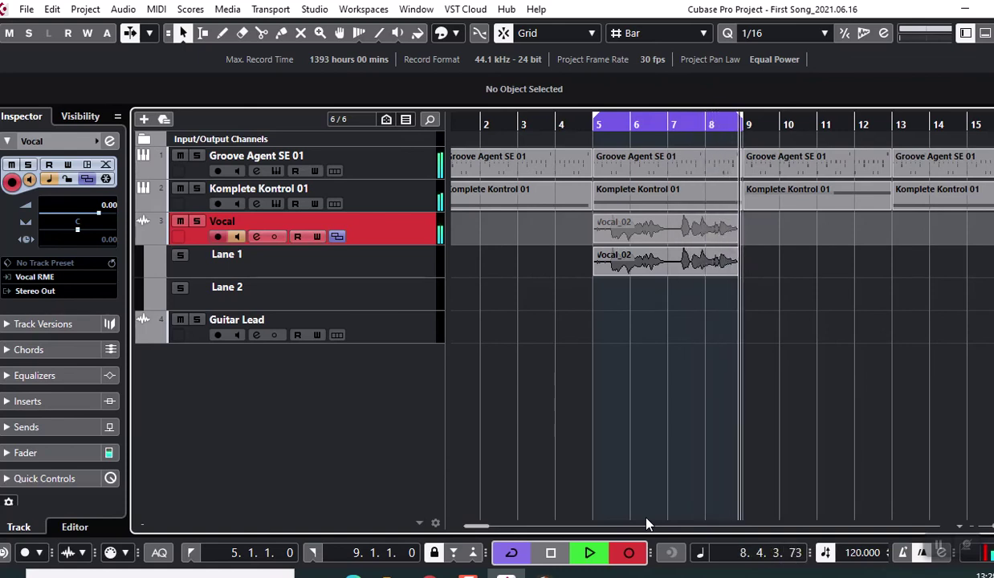
click(551, 554)
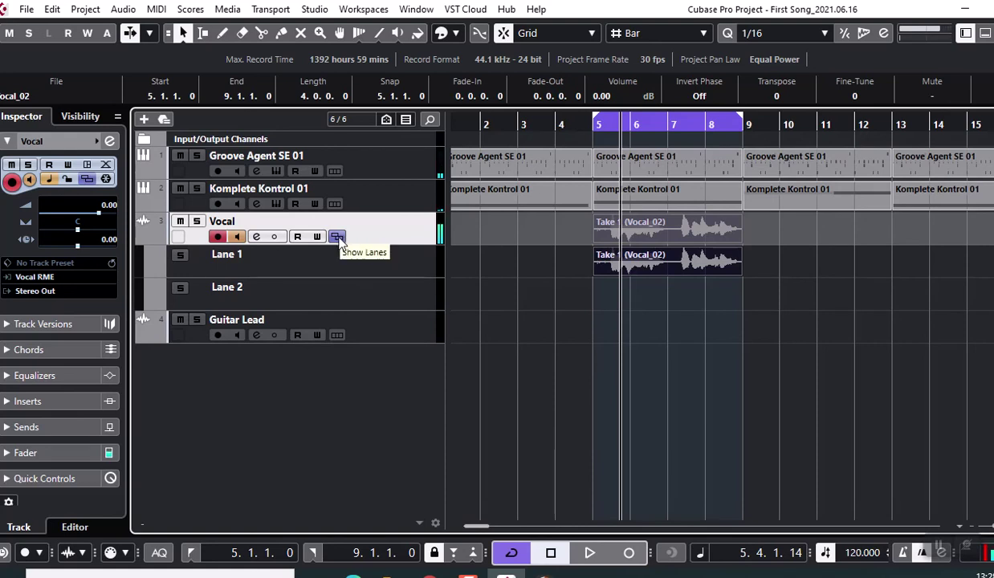
click(708, 273)
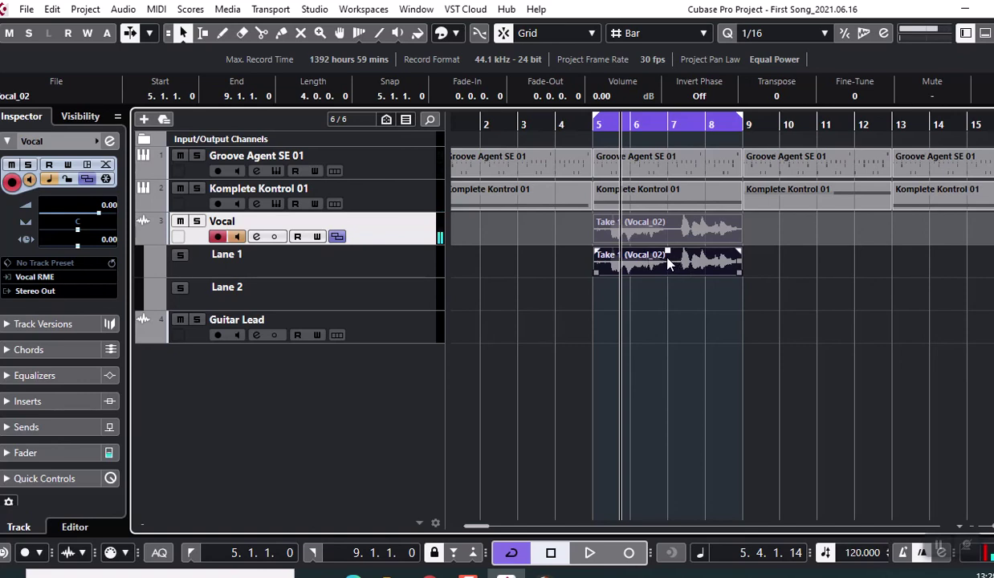
click(694, 309)
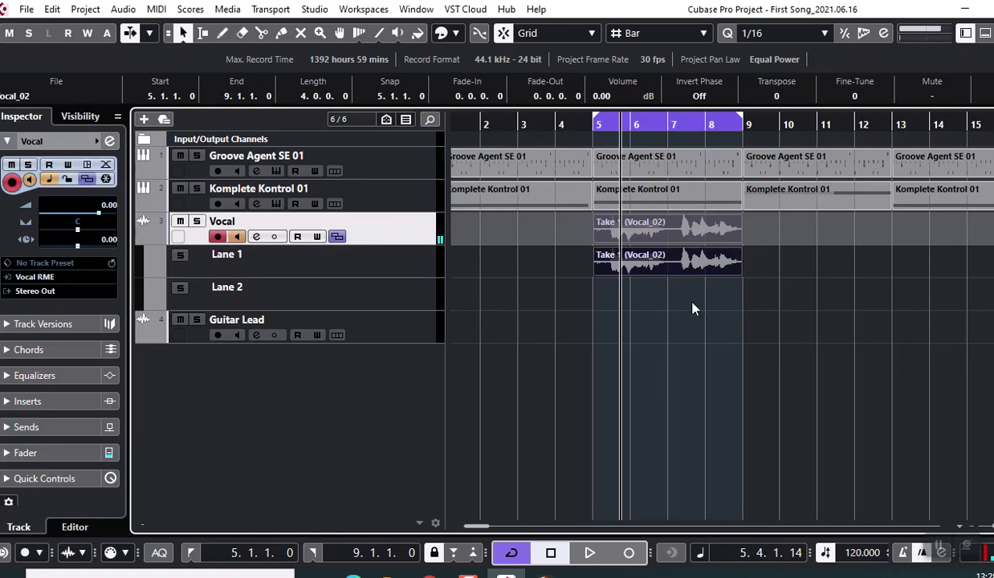
Copy the Vocal_02 take to Lanes 2 and 3 at bar 5 and turn off monitoring on the Vocal track.
click(598, 299)
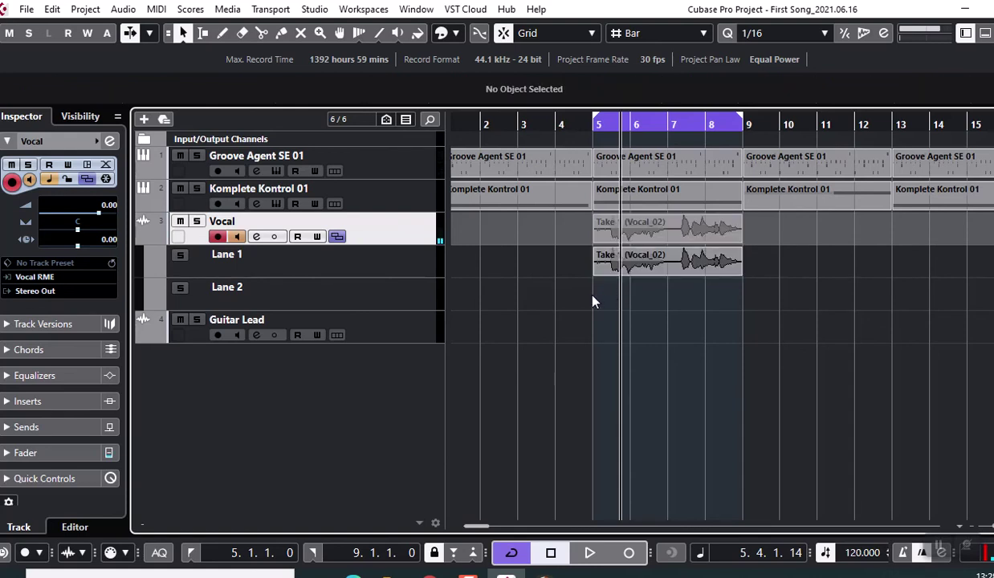
click(691, 260)
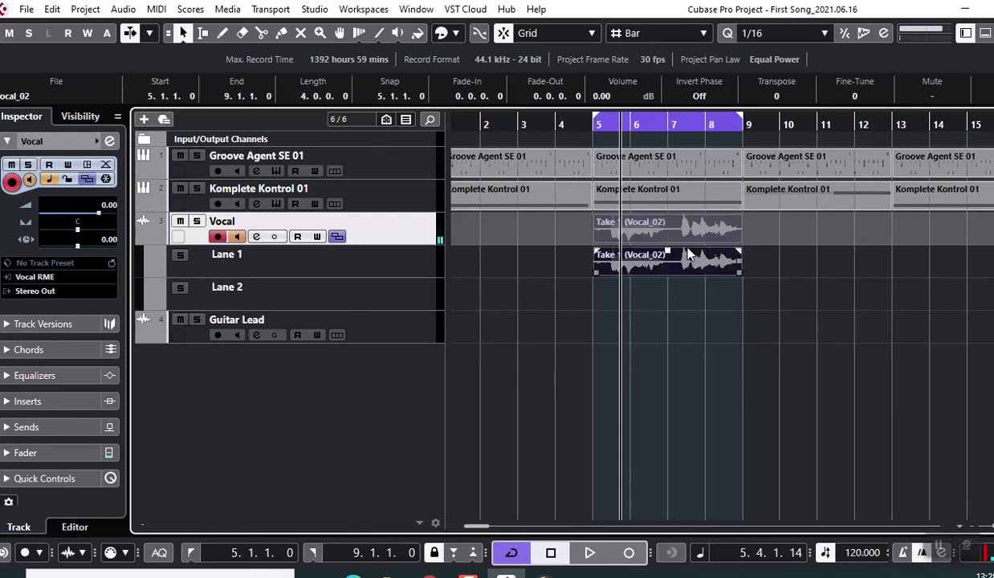
key(ctrl+d)
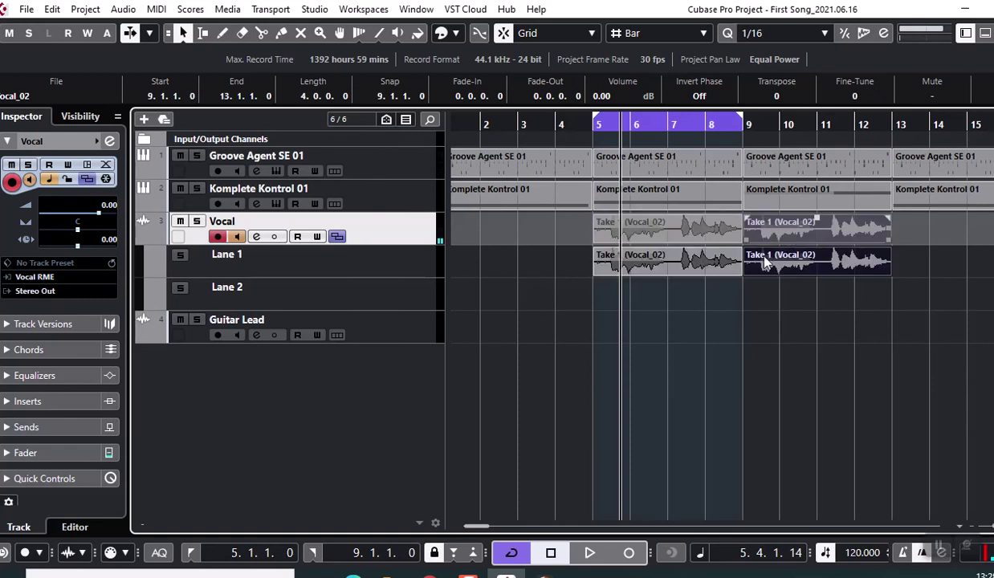
drag(755, 257, 673, 313)
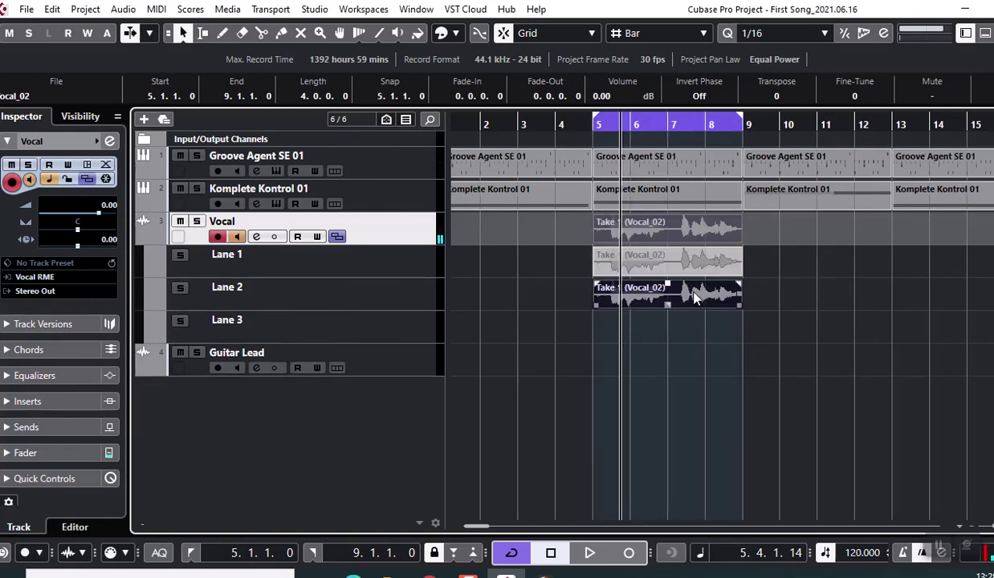
key(ctrl+d)
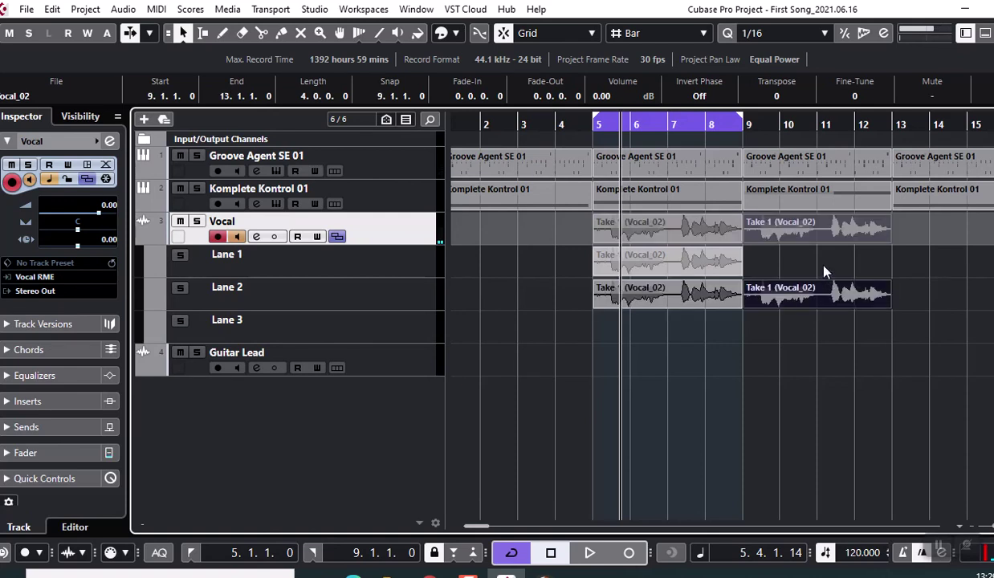
drag(807, 297, 674, 340)
click(672, 340)
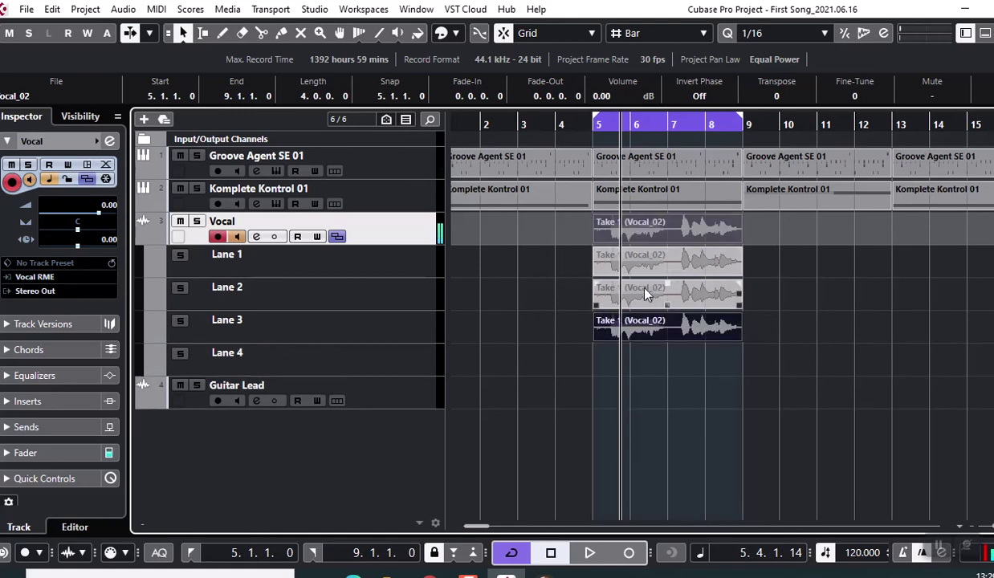
click(236, 239)
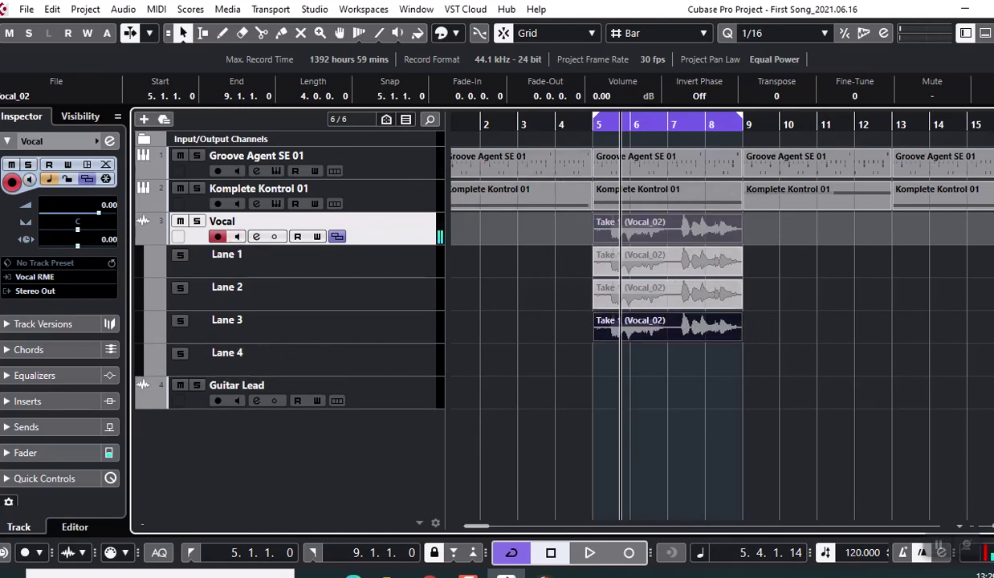
Choose the Split tool and try the Beat and Use Quantize grid types before returning the grid to Bar.
click(261, 33)
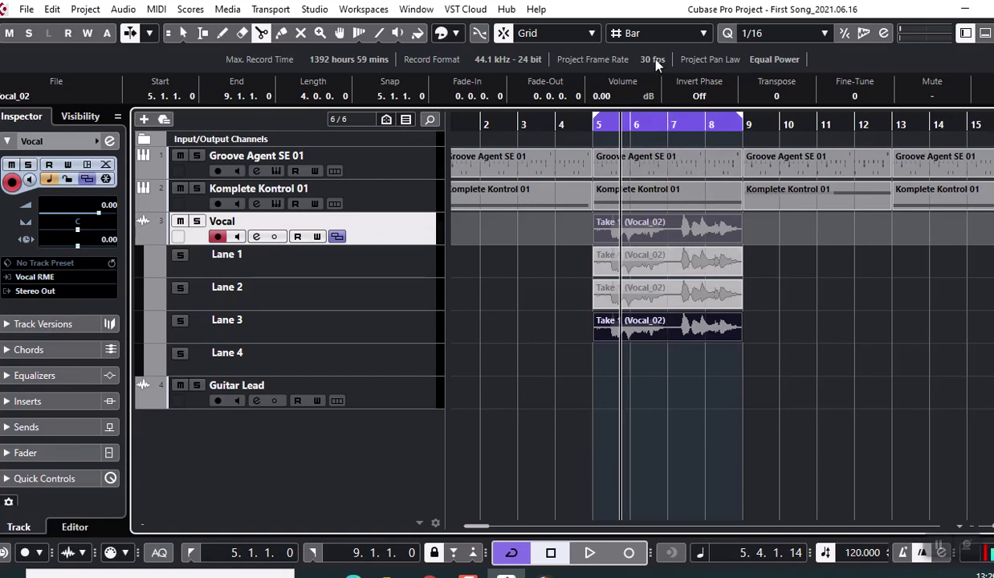
click(627, 34)
click(640, 72)
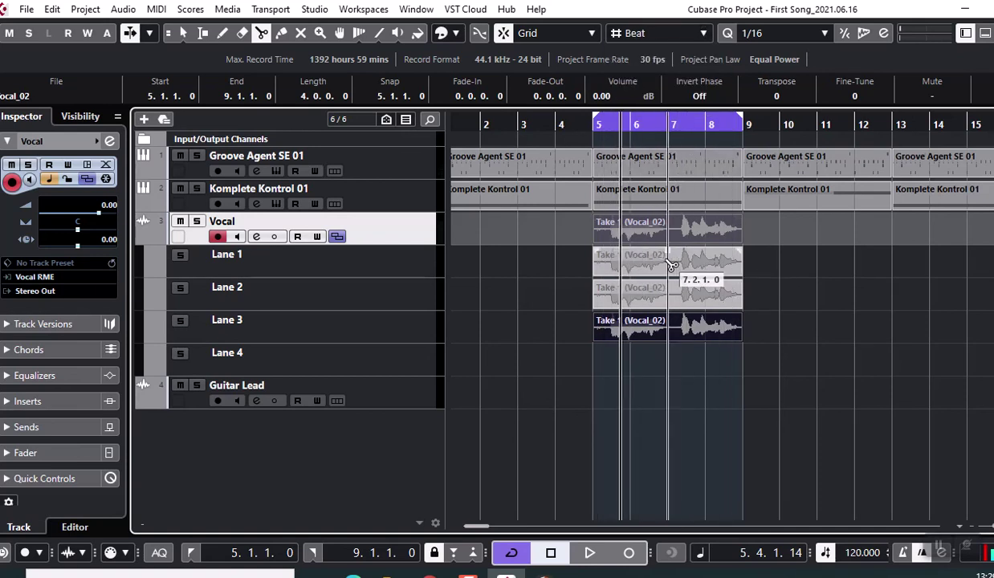
click(635, 32)
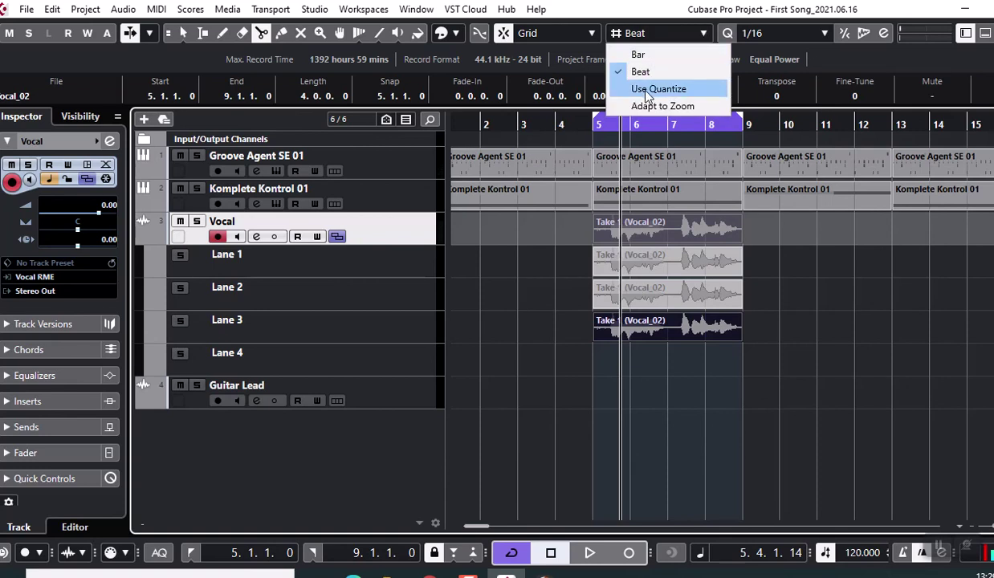
click(645, 88)
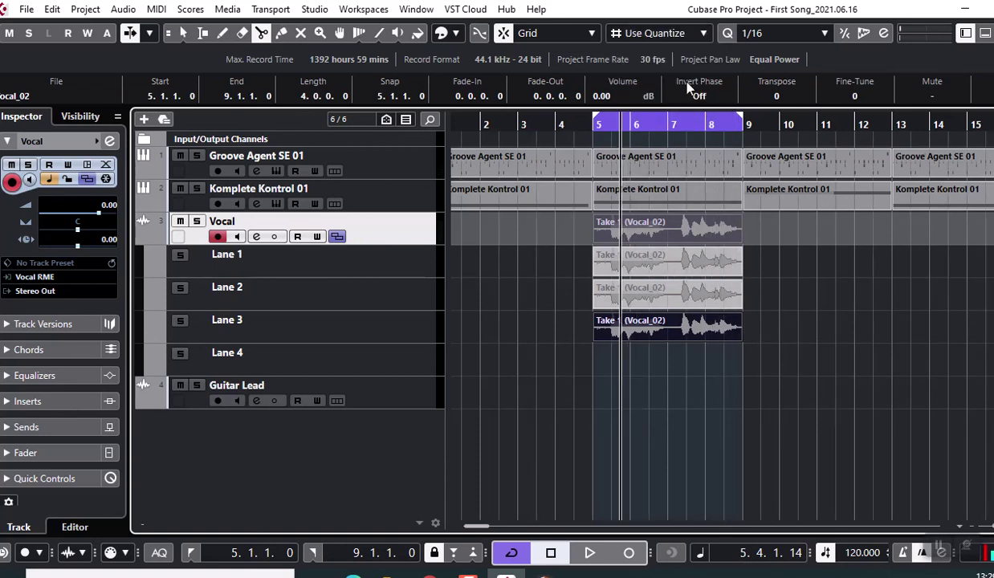
click(630, 33)
click(638, 54)
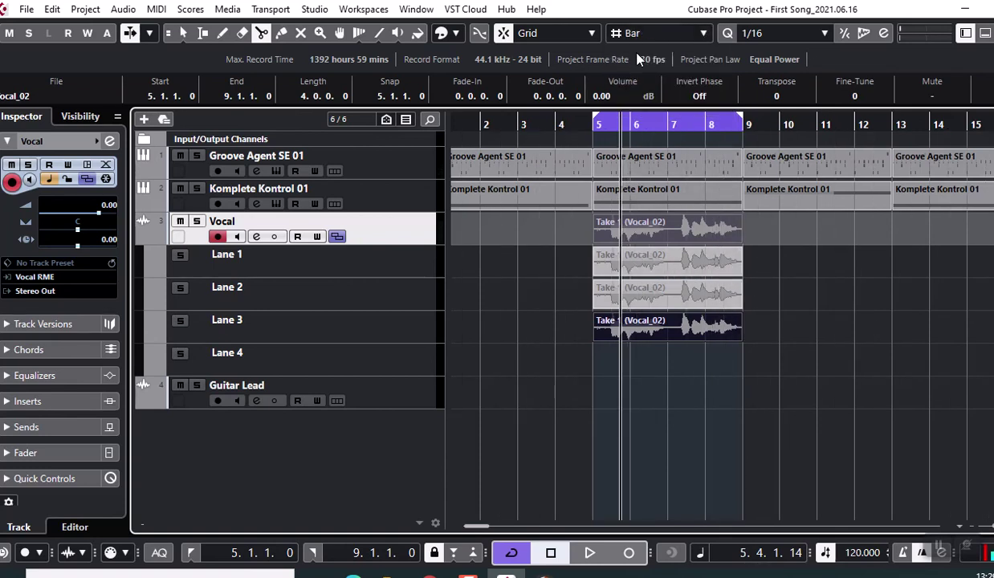
Split the takes in all three Vocal lanes at bars 6, 7 and 8.
click(629, 243)
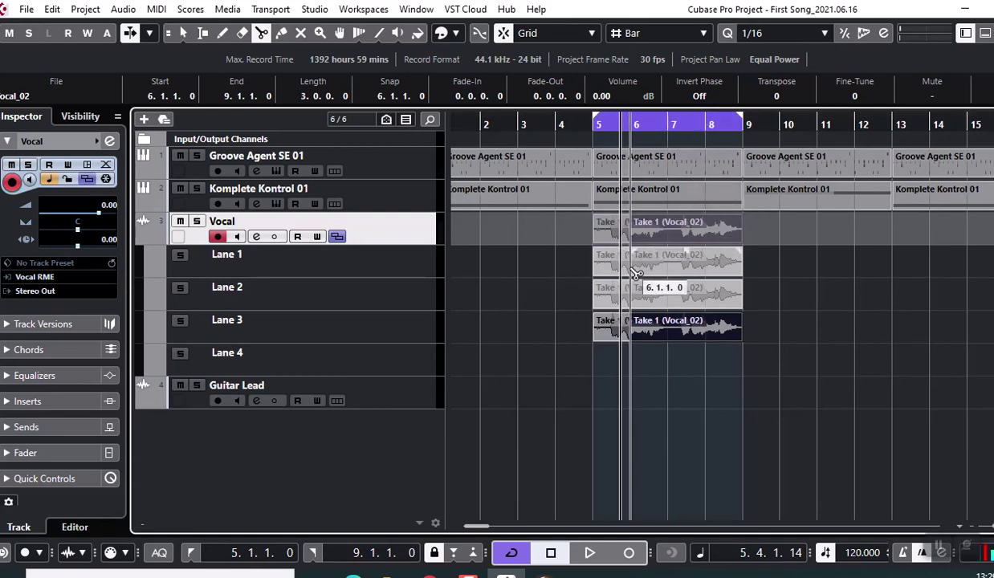
click(668, 328)
click(671, 297)
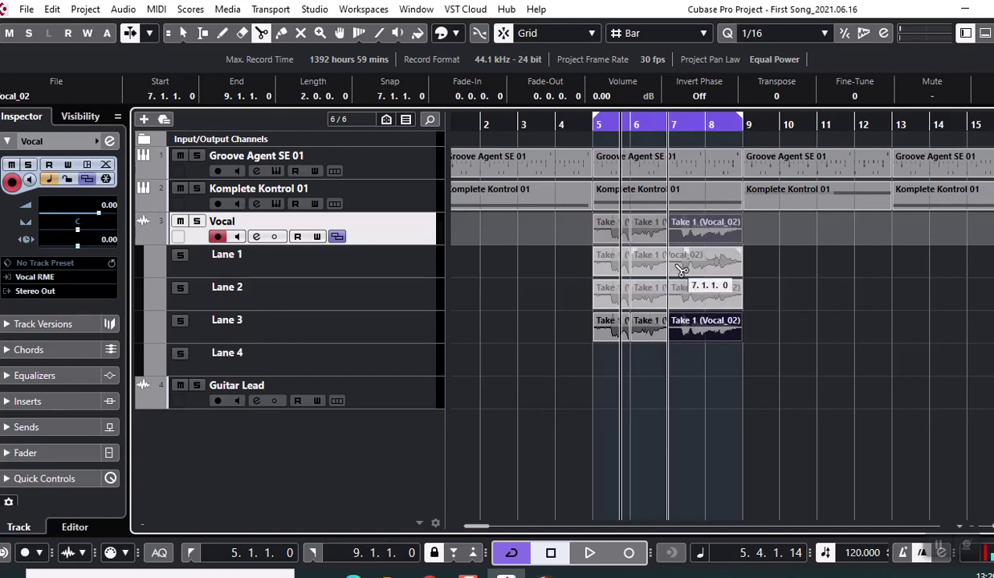
click(671, 265)
click(714, 241)
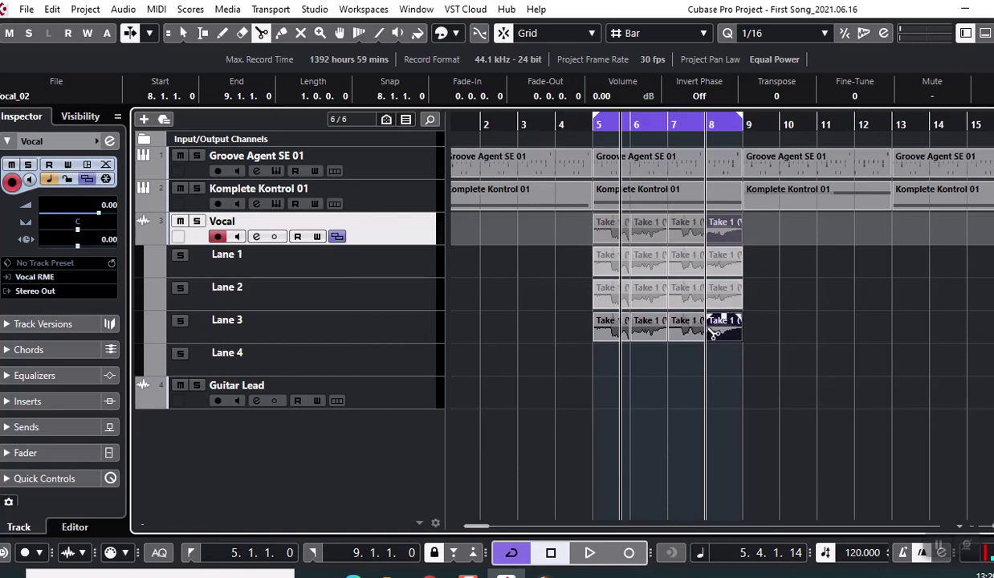
Delete the vocal segments in Lanes 1 and 2, keep the four Lane 3 segments, and select them.
click(184, 33)
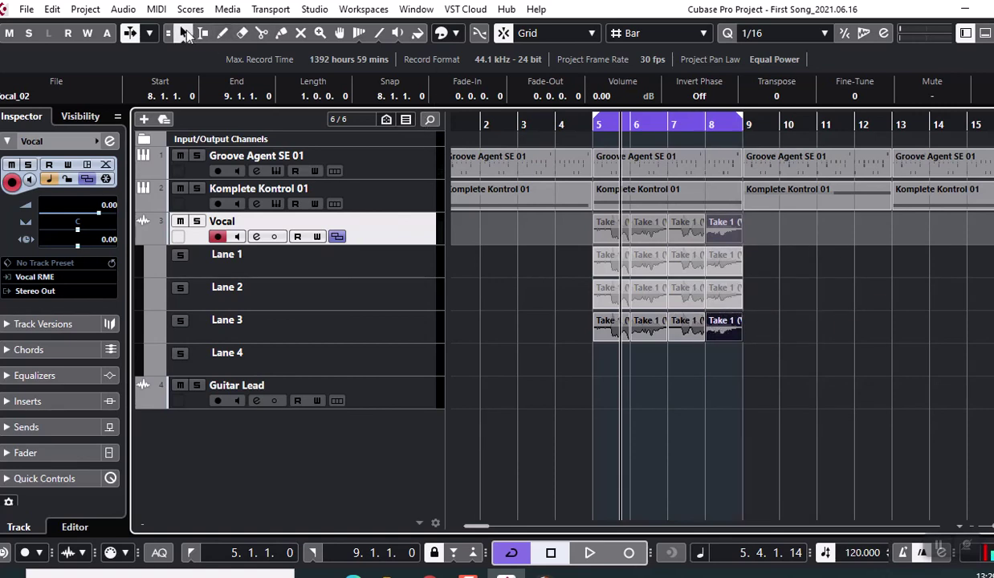
click(643, 334)
mouse_move(640, 330)
mouse_down()
mouse_move(655, 294)
mouse_move(630, 317)
mouse_up()
click(735, 334)
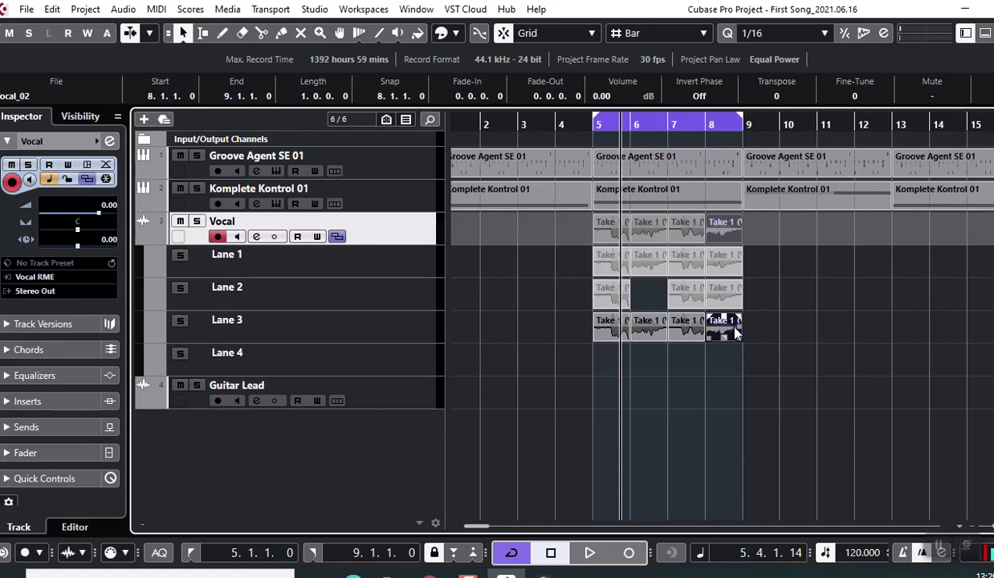
drag(737, 335, 582, 259)
click(766, 369)
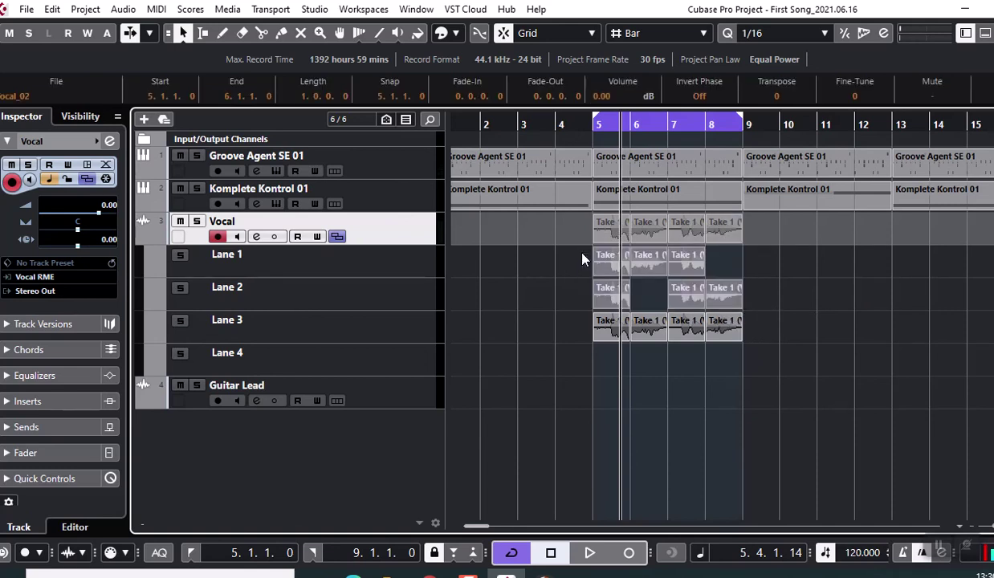
key(Delete)
drag(802, 345, 588, 249)
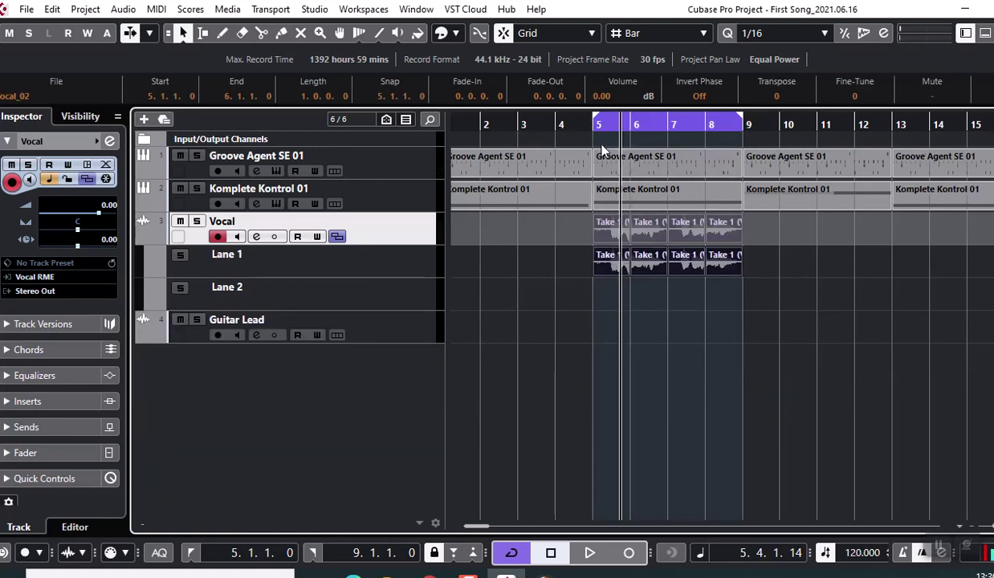
Play back the split vocal segments from bar 5 and stop playback.
click(590, 126)
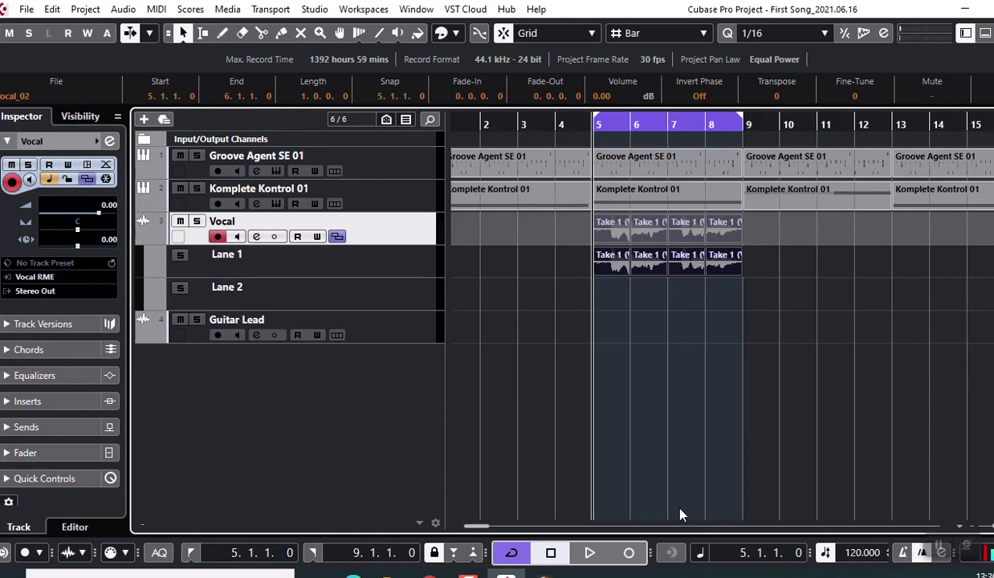
click(590, 552)
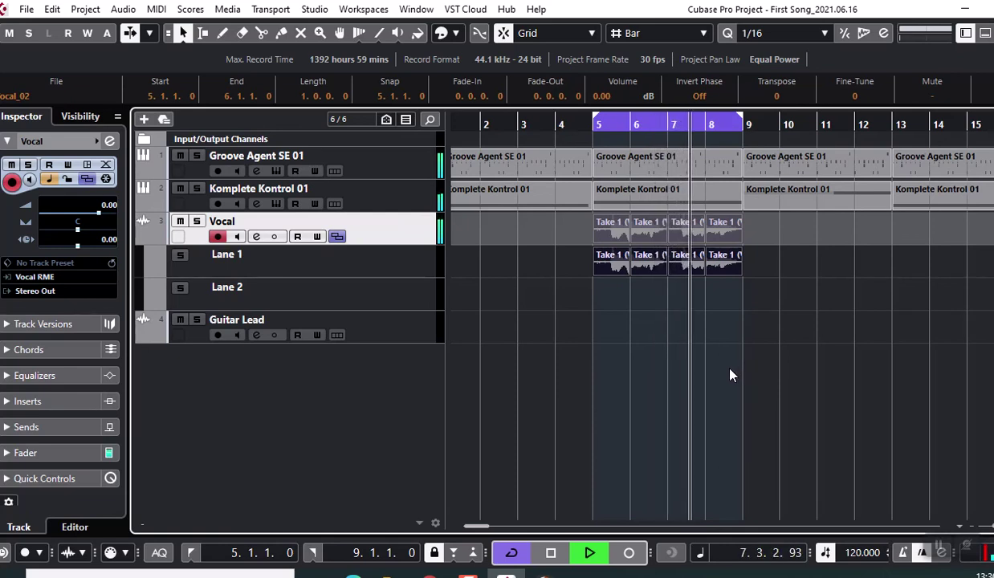
click(552, 554)
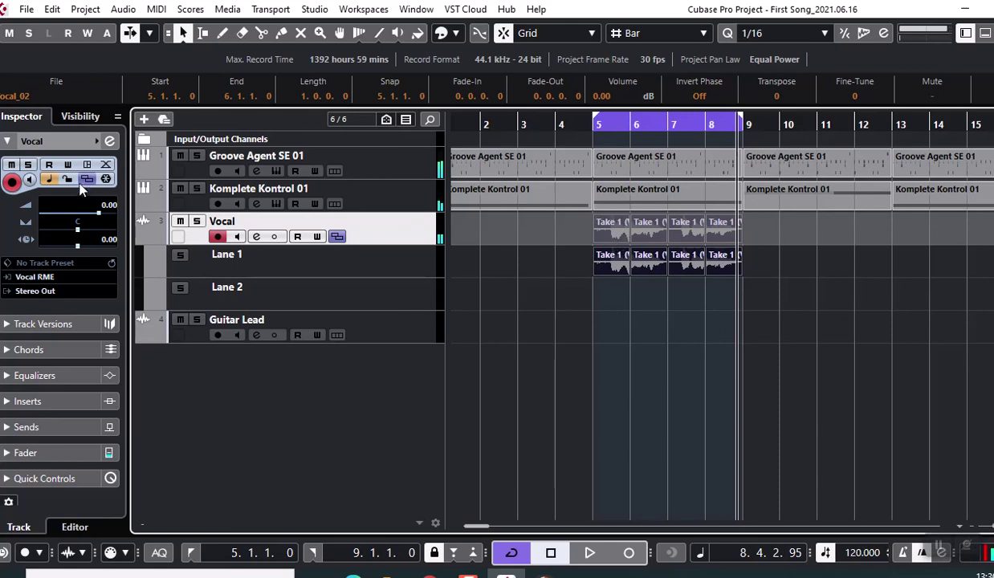
Insert Waves GW VoiceCentric Stereo in the Vocal channel's first insert slot and load the GW Collar-Grab Vocal preset.
click(110, 142)
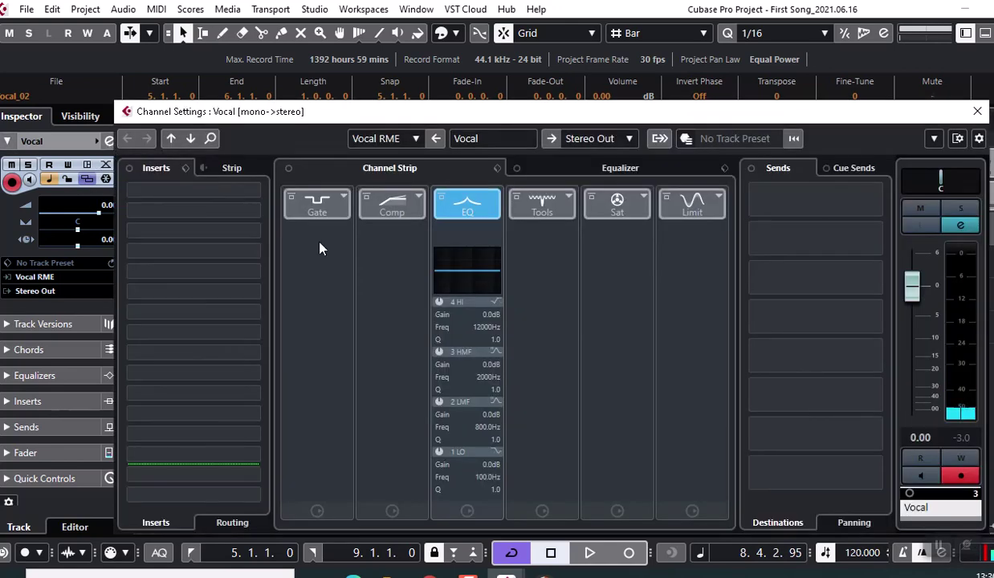
click(250, 193)
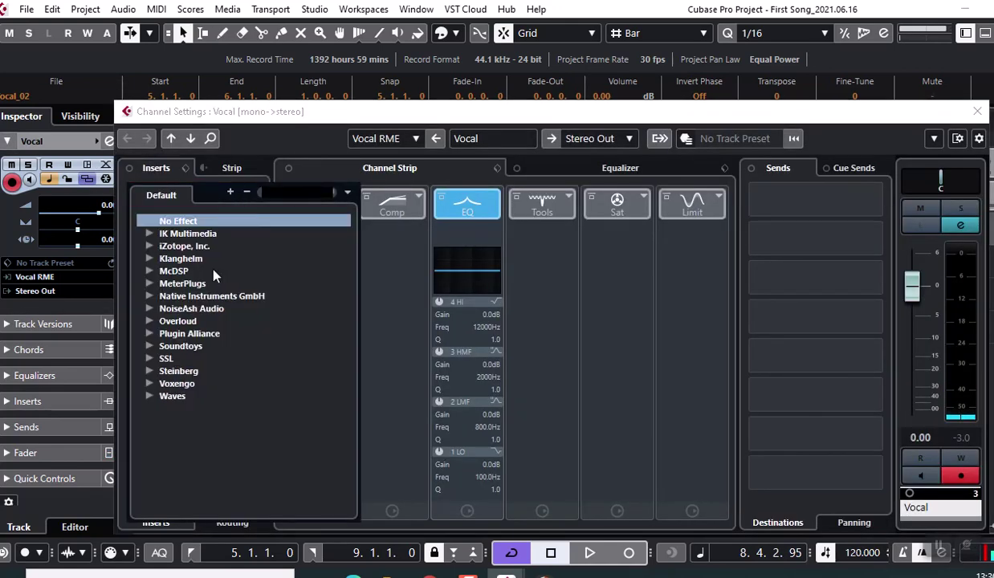
click(151, 397)
scroll(219, 409, down, 5)
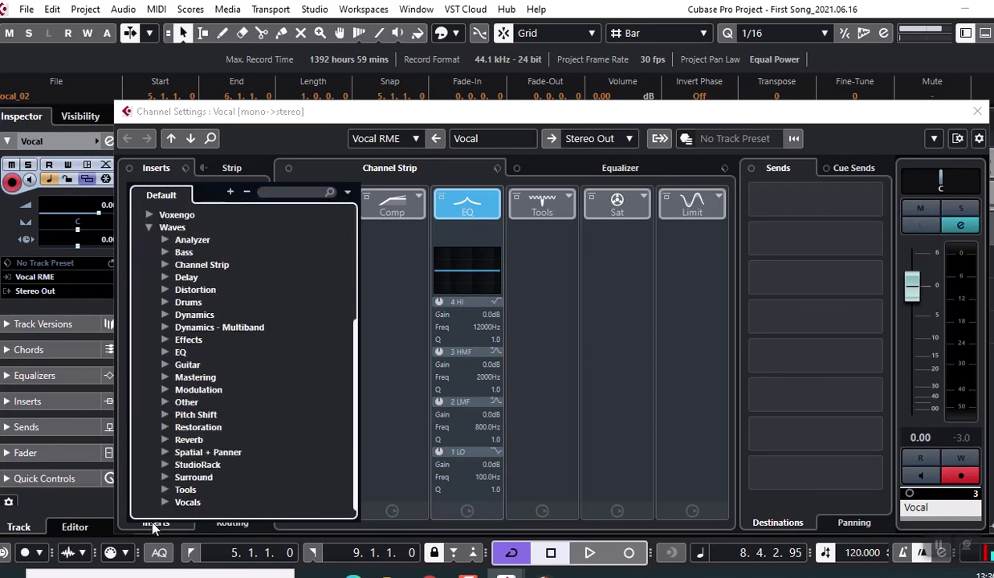
click(167, 502)
scroll(233, 431, down, 6)
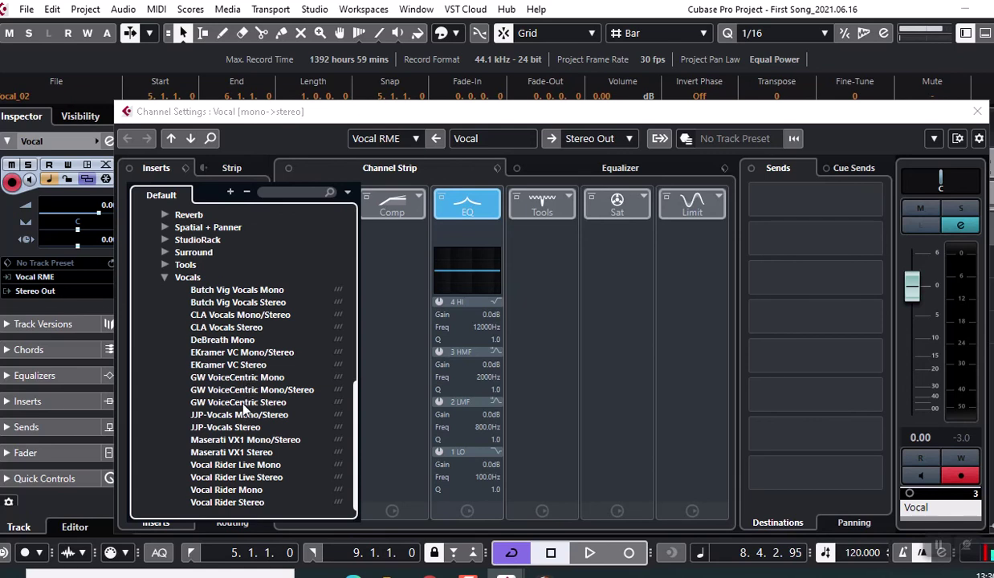
drag(241, 390, 207, 199)
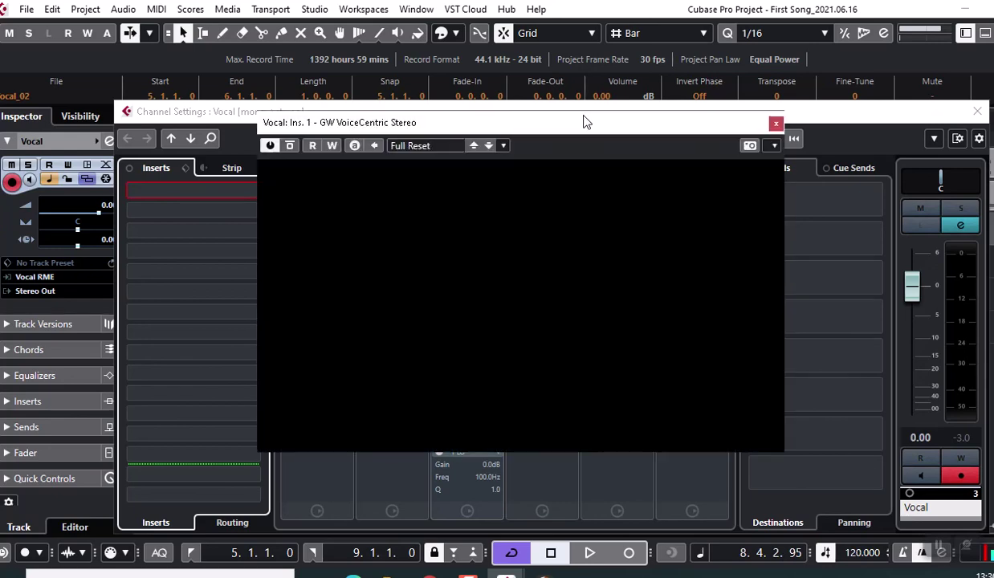
click(415, 148)
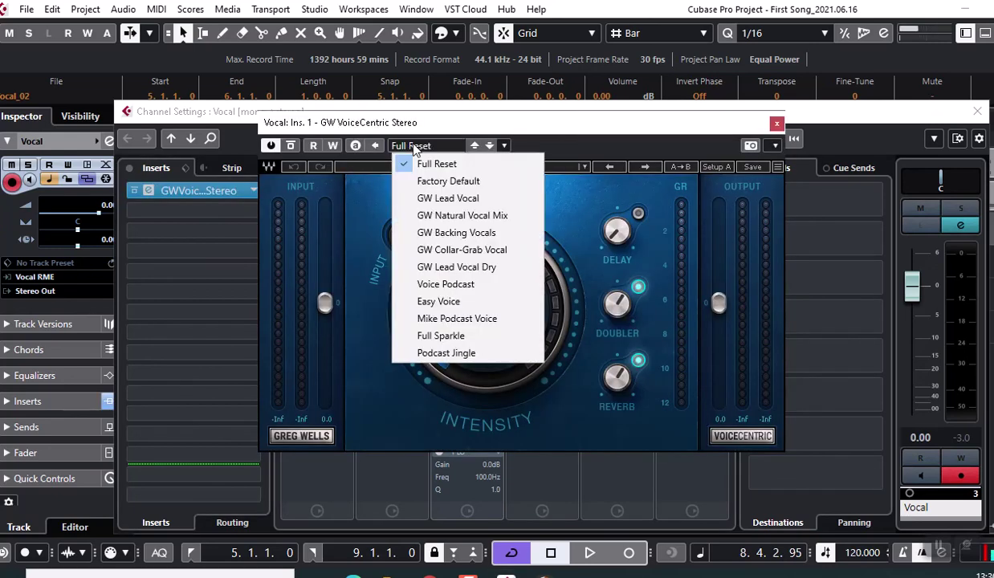
click(457, 250)
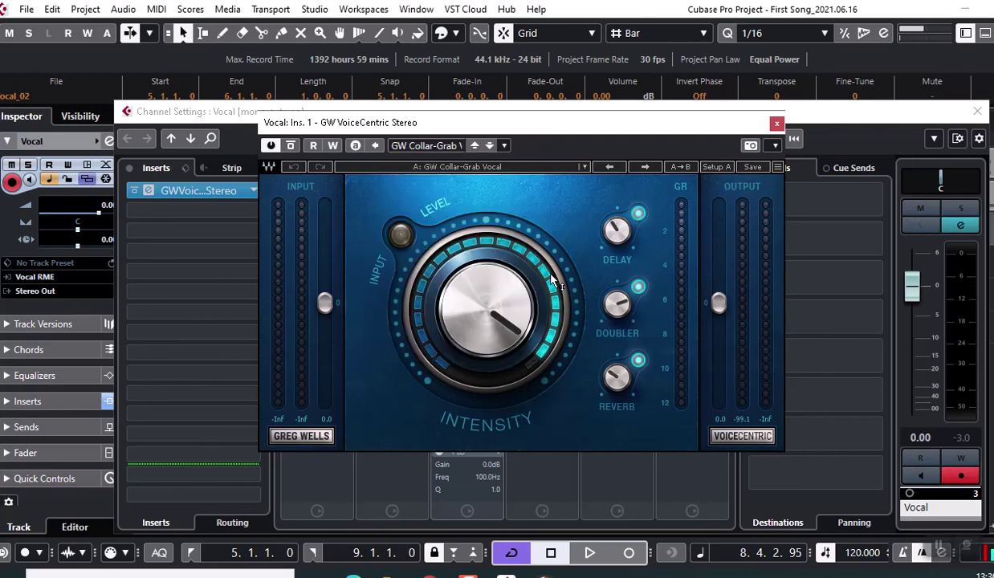
During playback, lower the VoiceCentric input to -7.1 and raise its delay and reverb, then stop and close the plug-in.
click(589, 552)
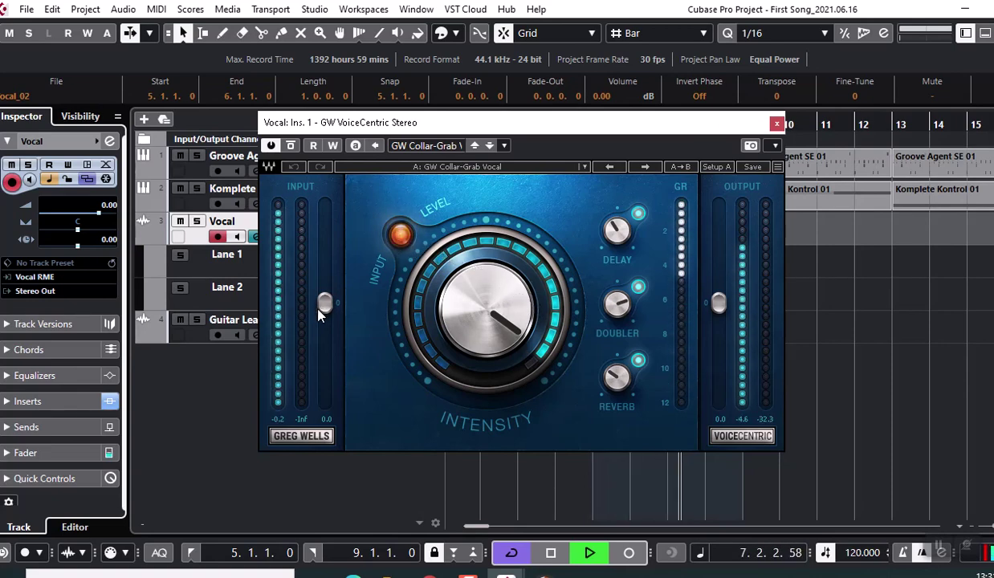
drag(324, 303, 324, 331)
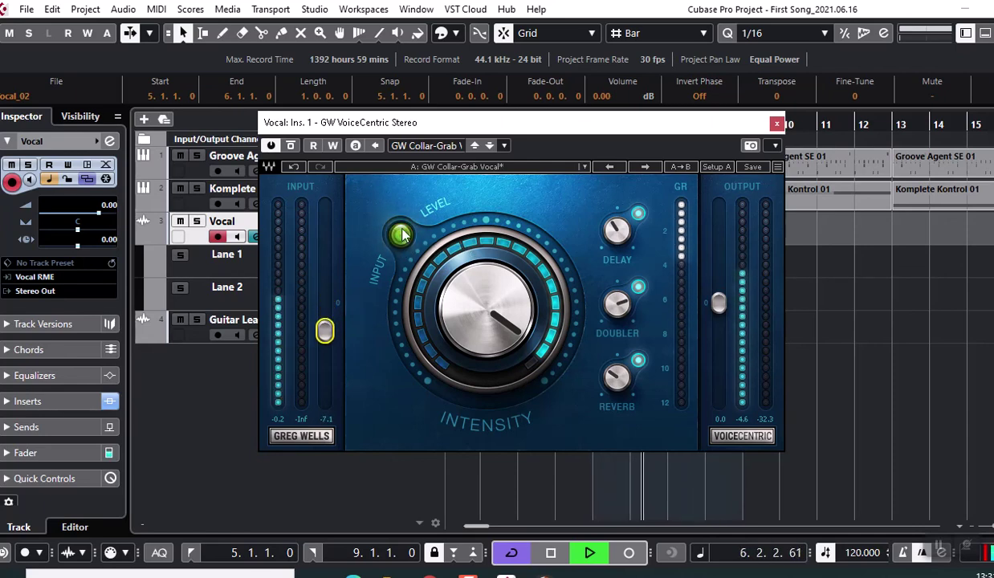
mouse_move(617, 233)
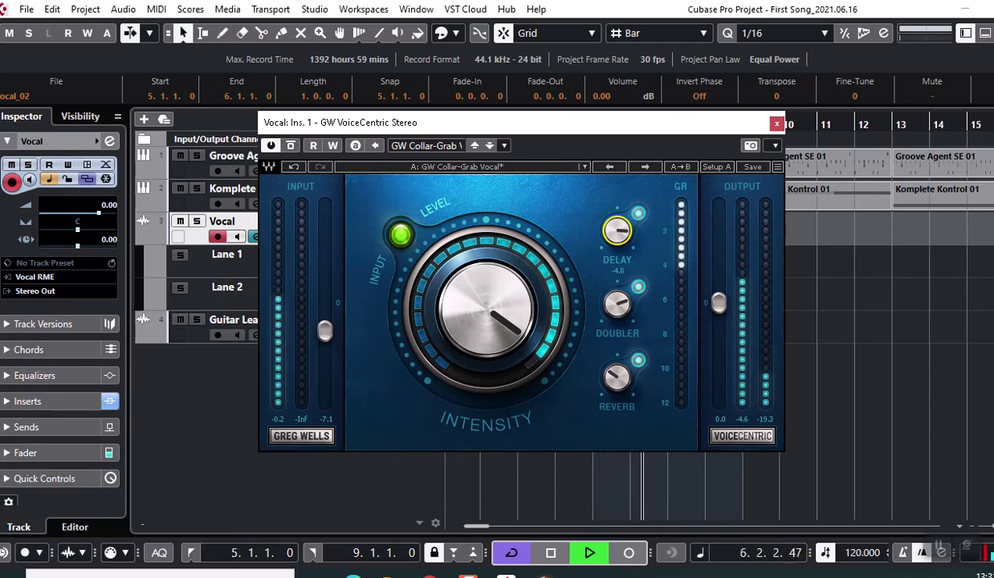
click(616, 377)
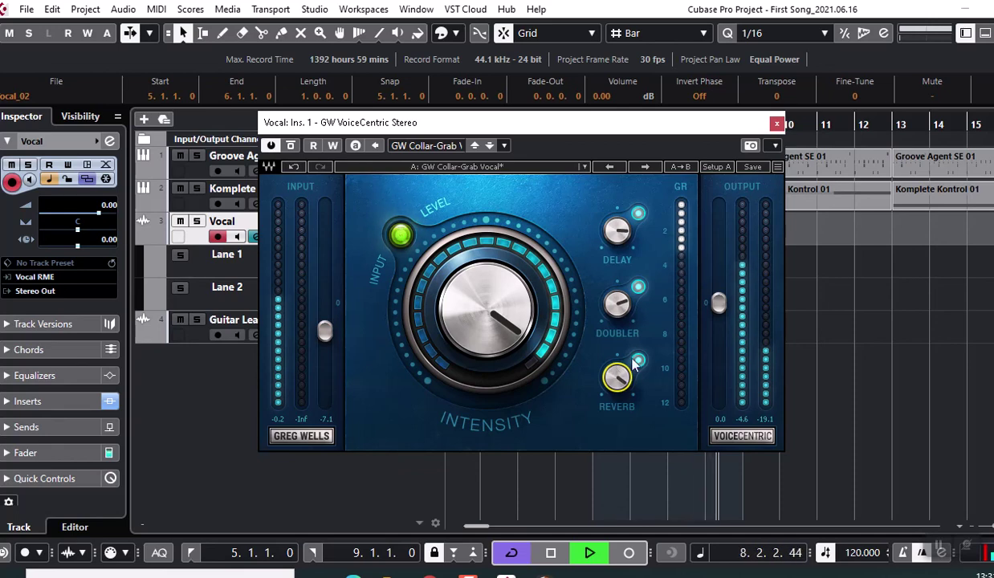
click(617, 231)
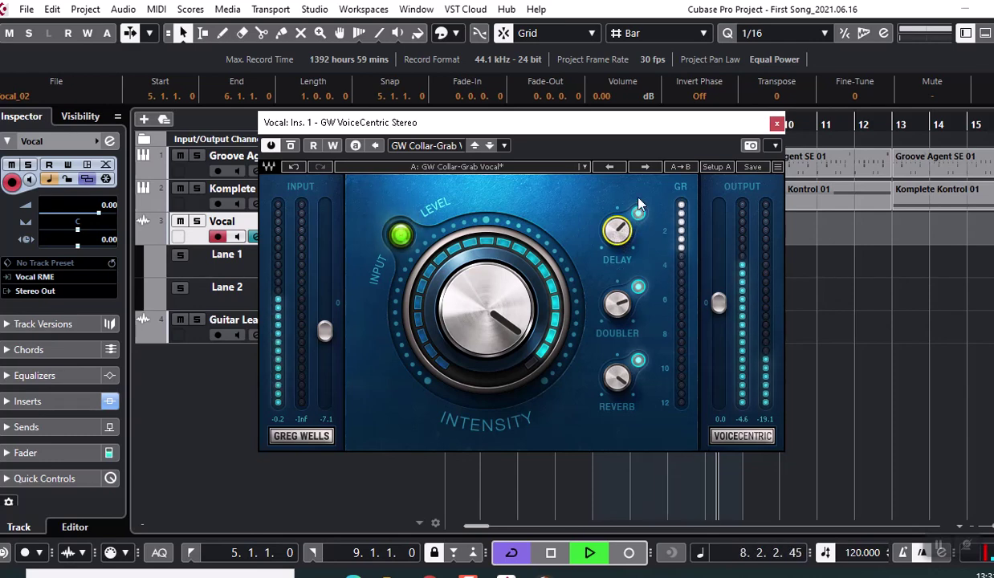
click(552, 554)
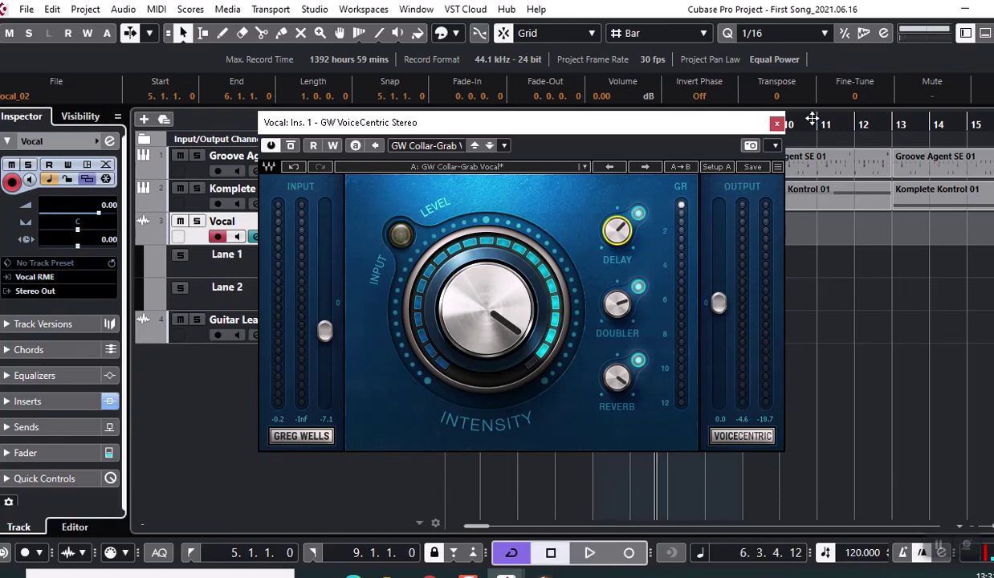
click(777, 125)
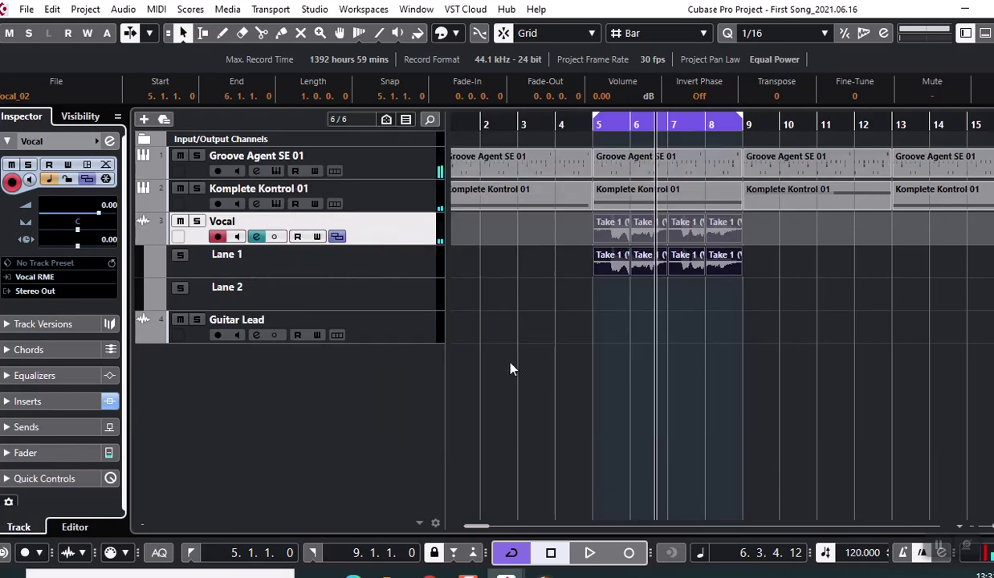
Deselect the vocal segments and save the project.
click(740, 376)
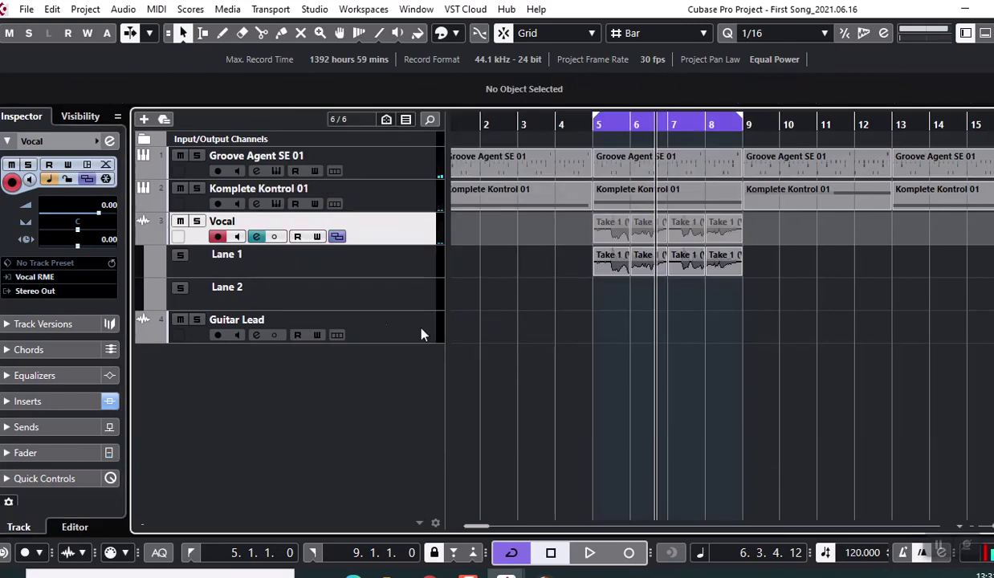
click(30, 9)
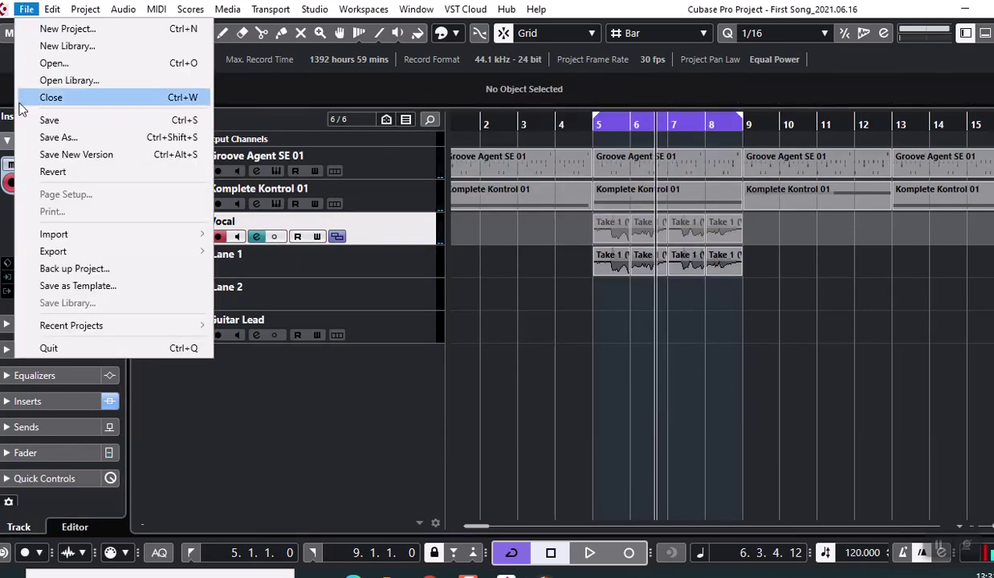
click(40, 121)
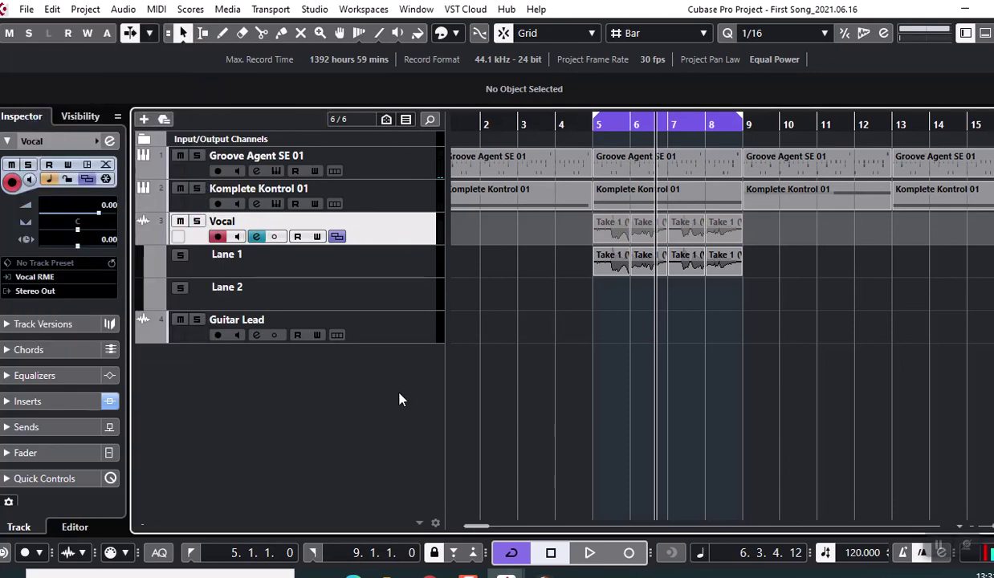